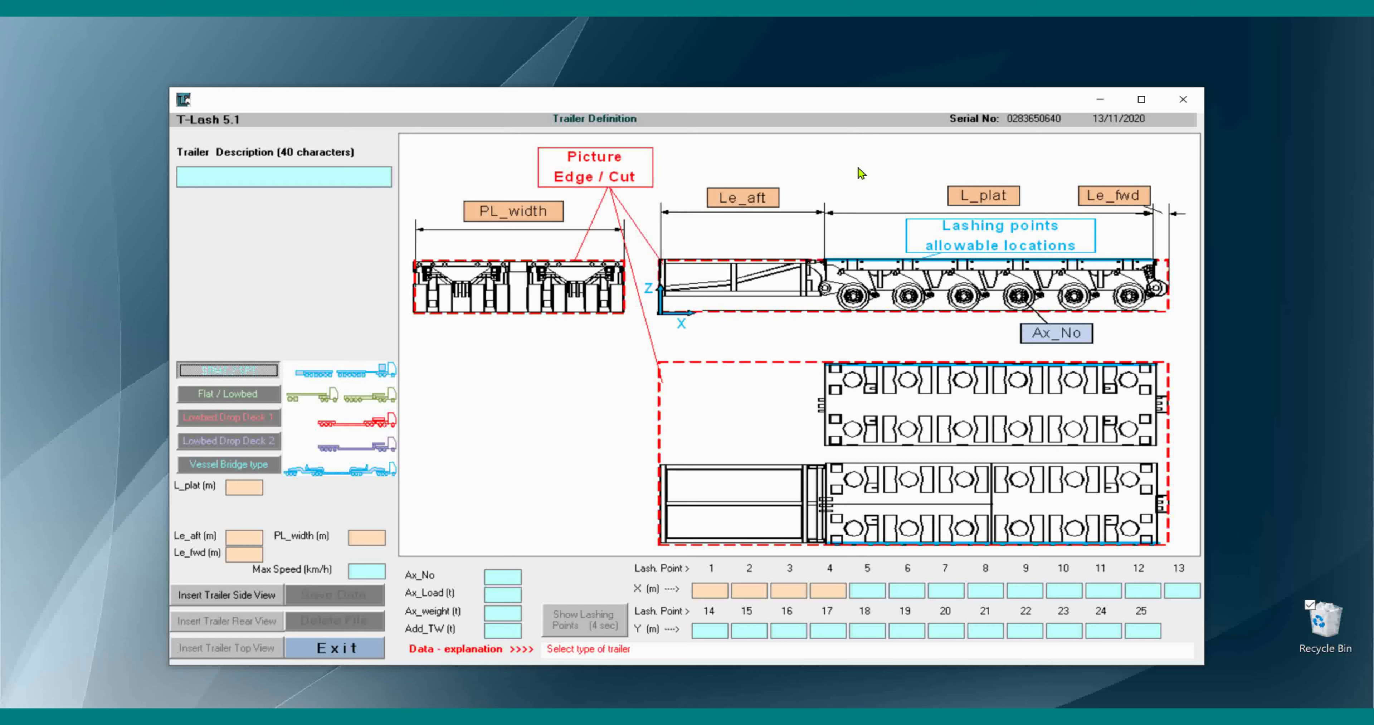
# Review the Flat / Lowbed, Lowbed Drop Deck 1, Lowbed Drop Deck 2 and Vessel Bridge trailer types, return to Lowbed Drop Deck 1, and exit
pyautogui.click(219, 397)
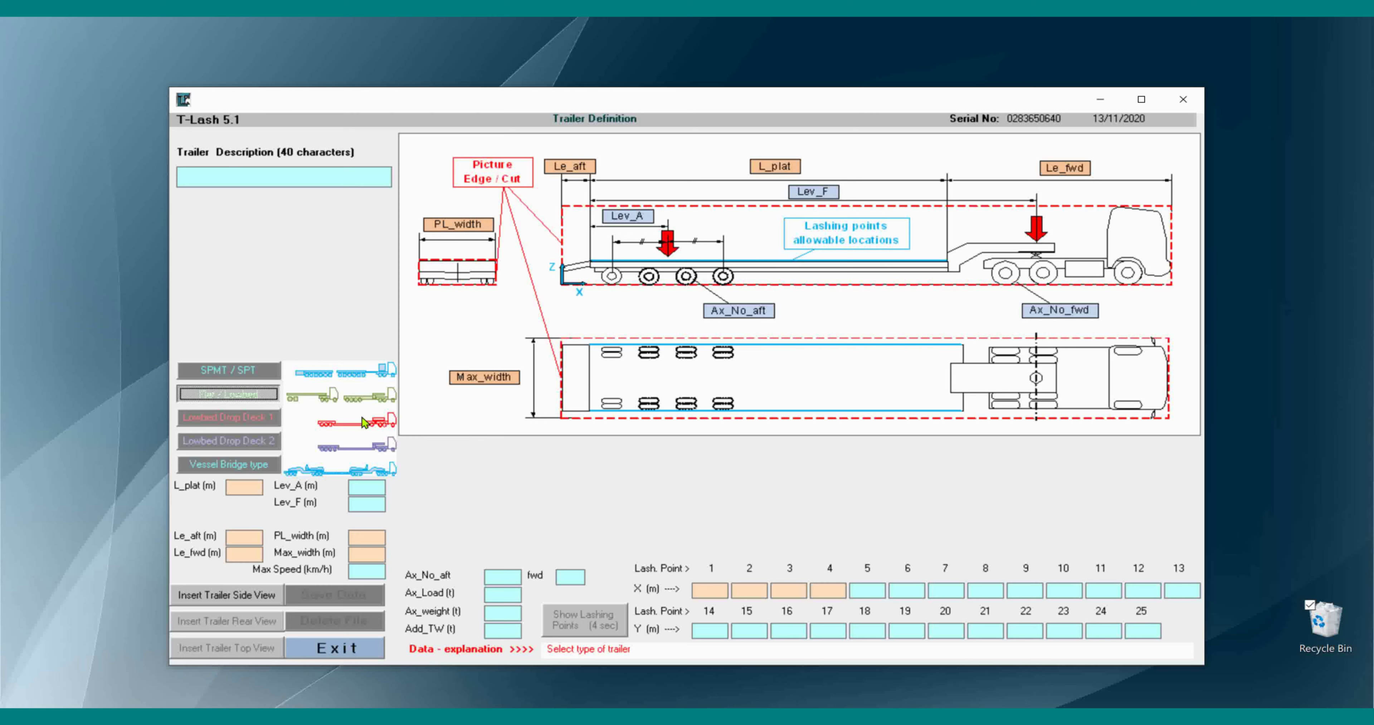
pyautogui.click(257, 415)
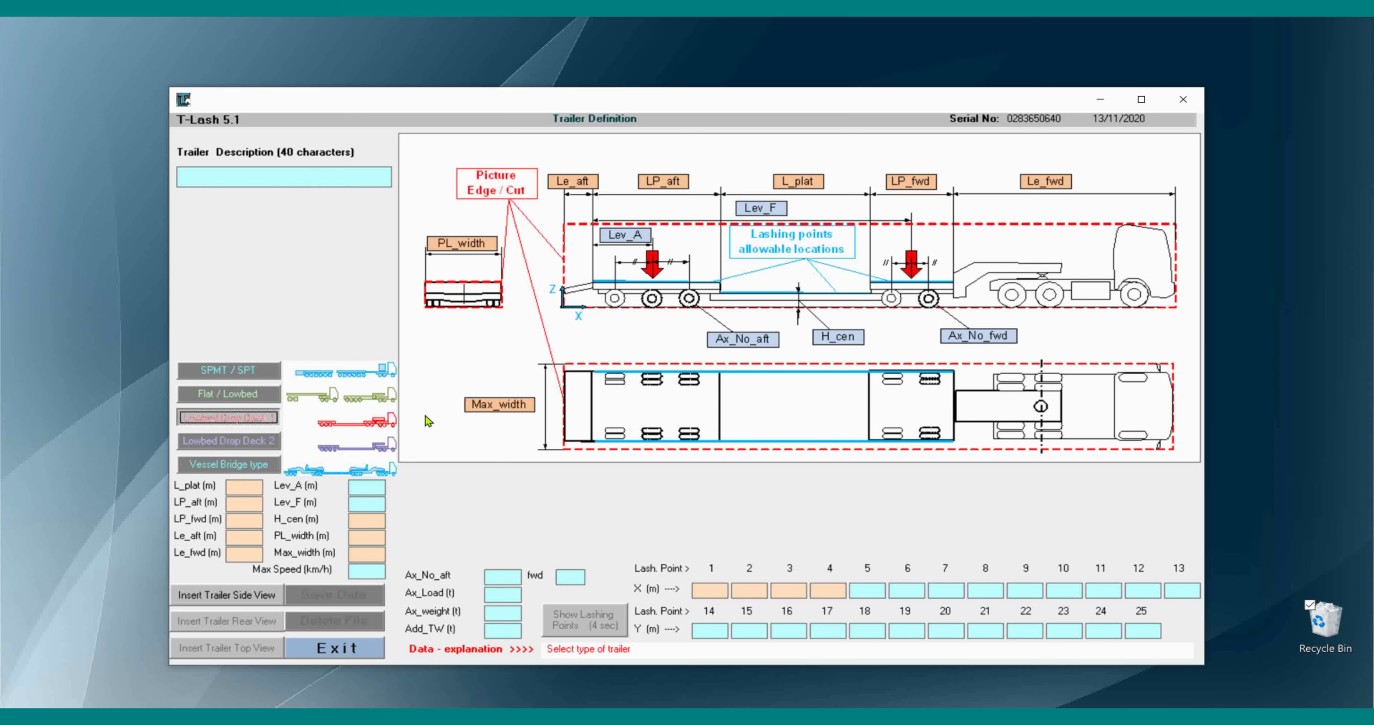
pyautogui.click(247, 447)
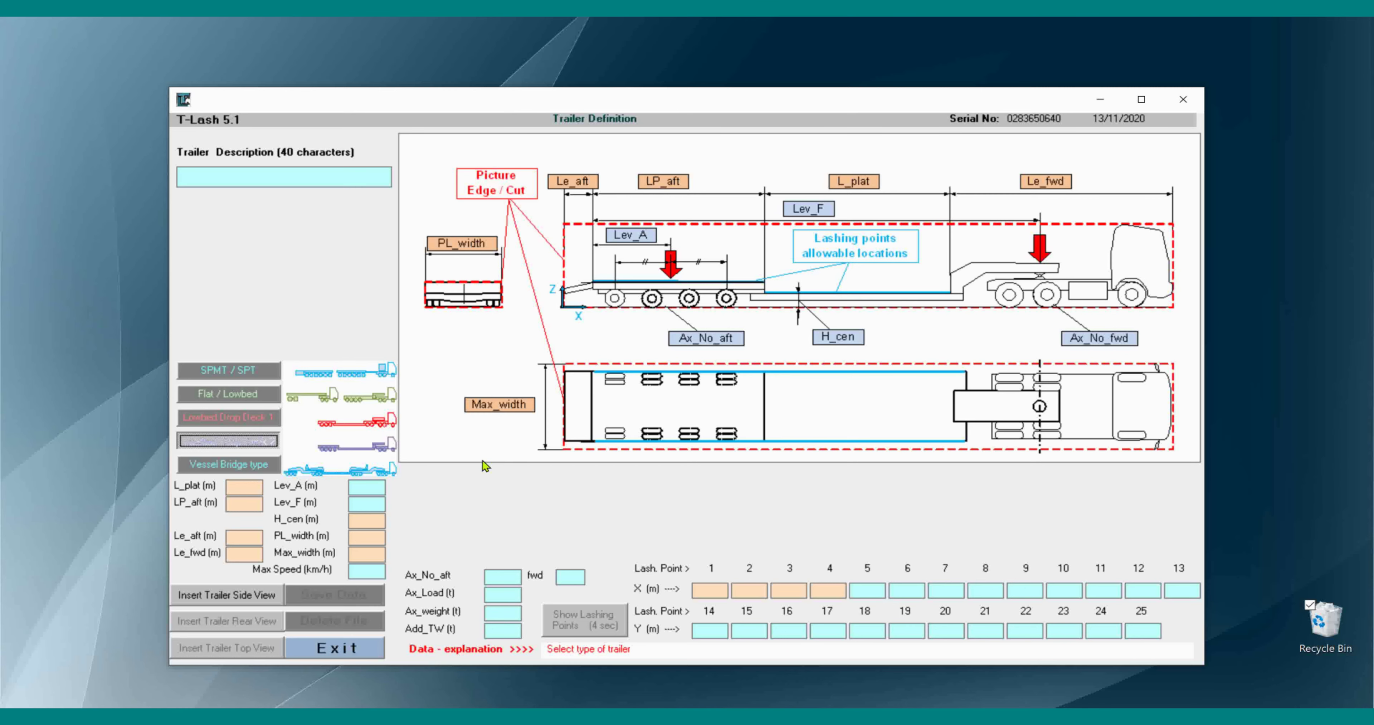
pyautogui.click(224, 469)
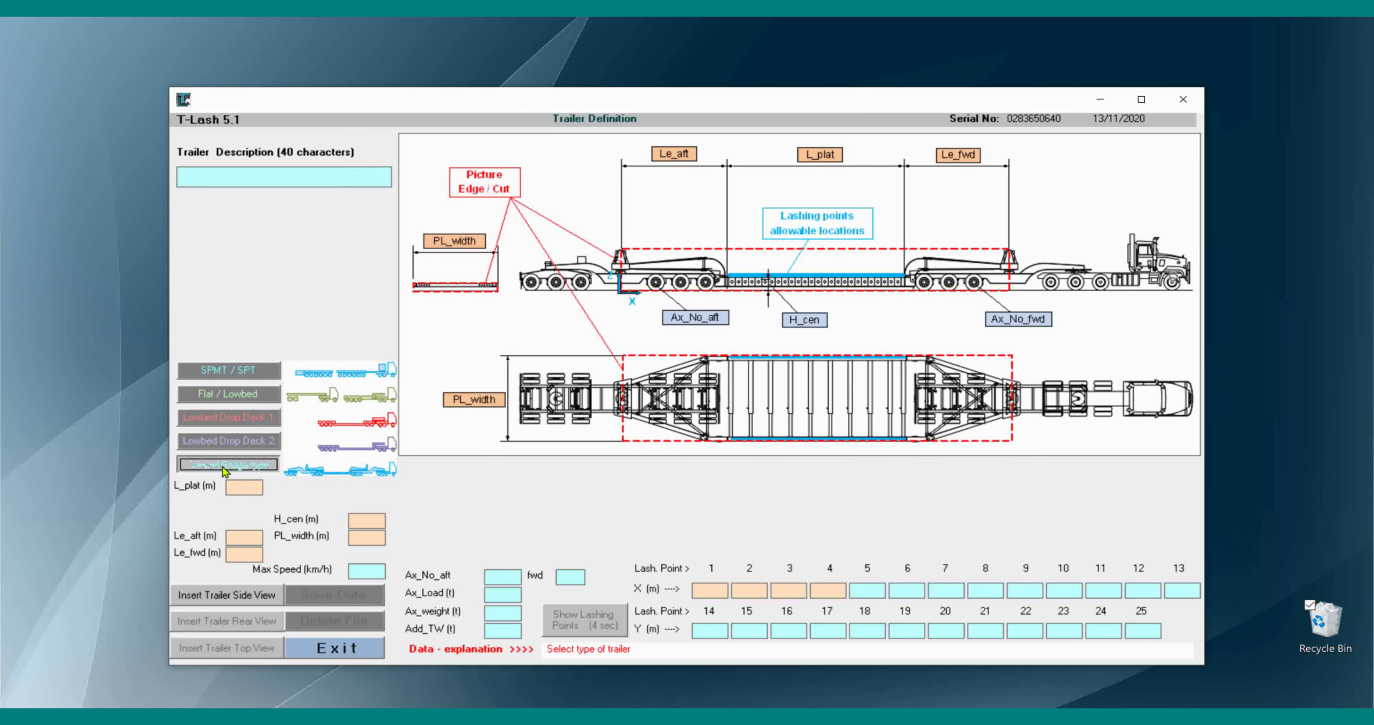
pyautogui.click(228, 417)
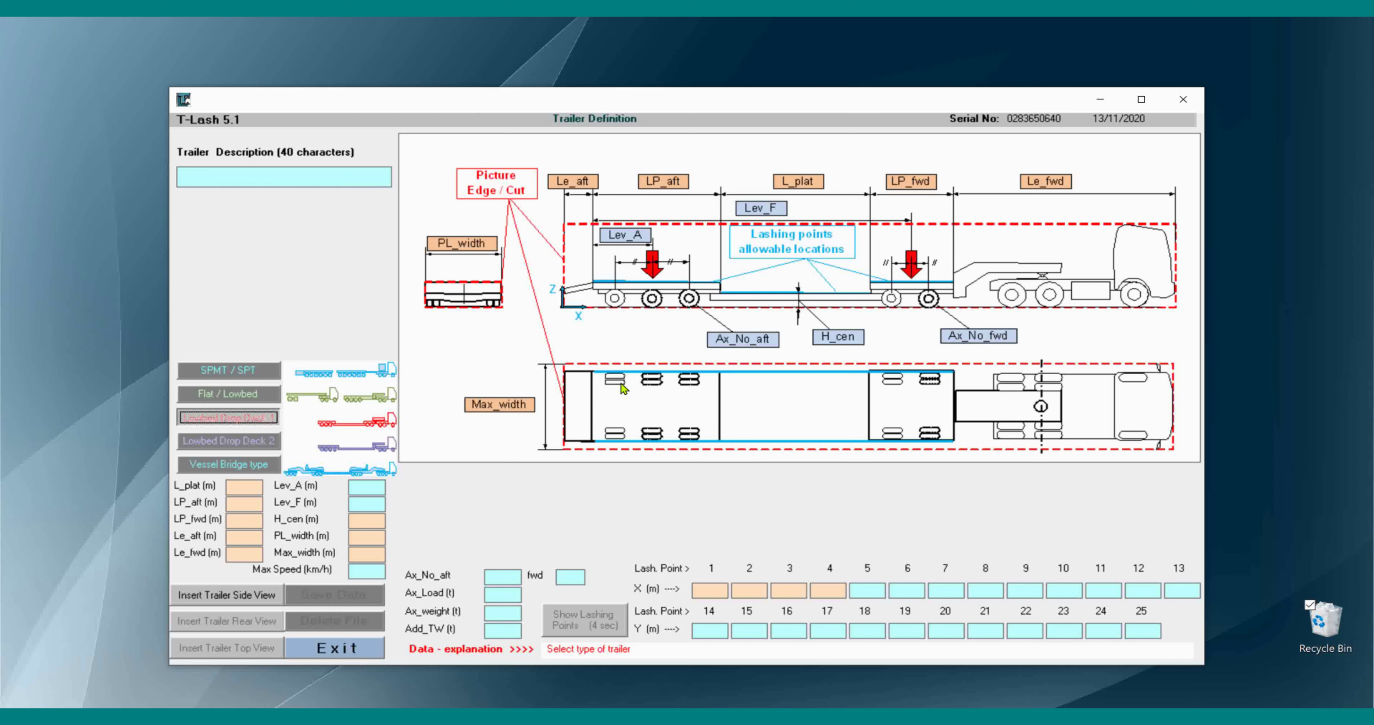
pyautogui.click(354, 650)
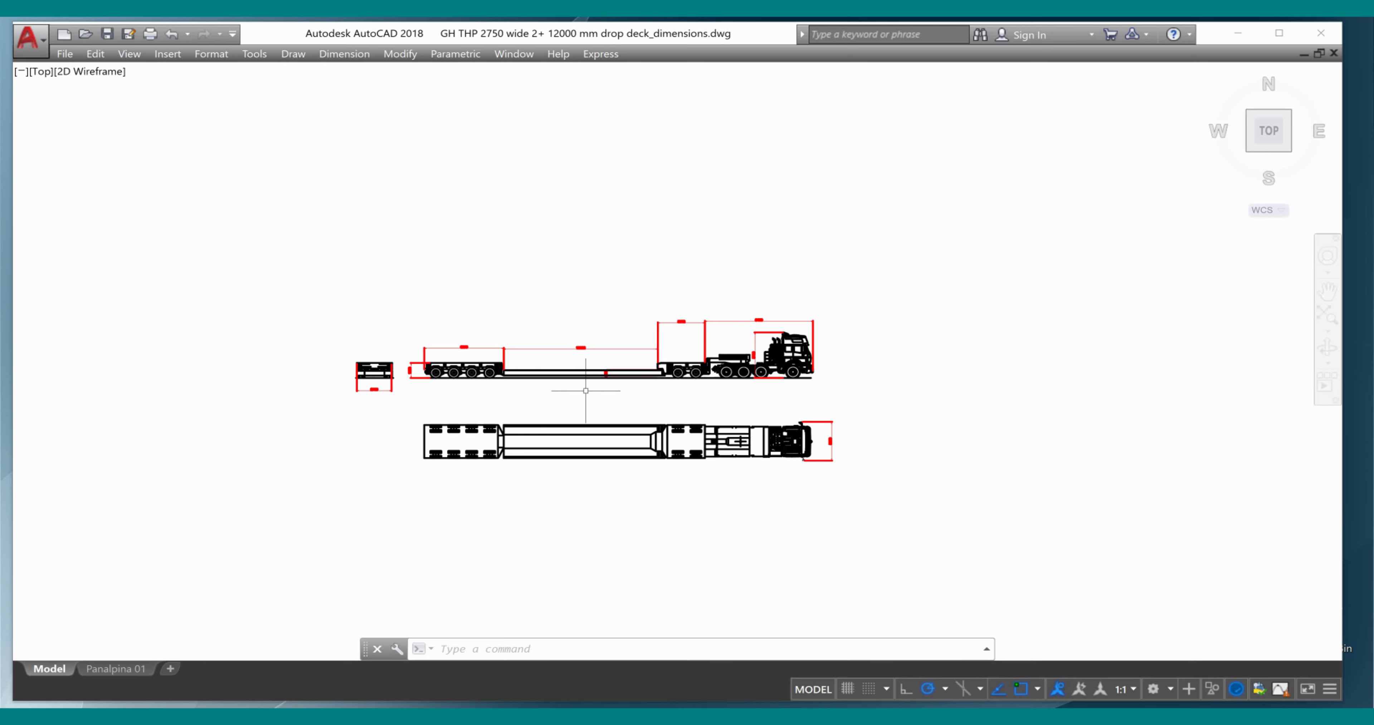
# In AutoCAD, frame the trailer's rear, side and top views so they fill the drawing area completely
pyautogui.scroll(4, 586, 390)
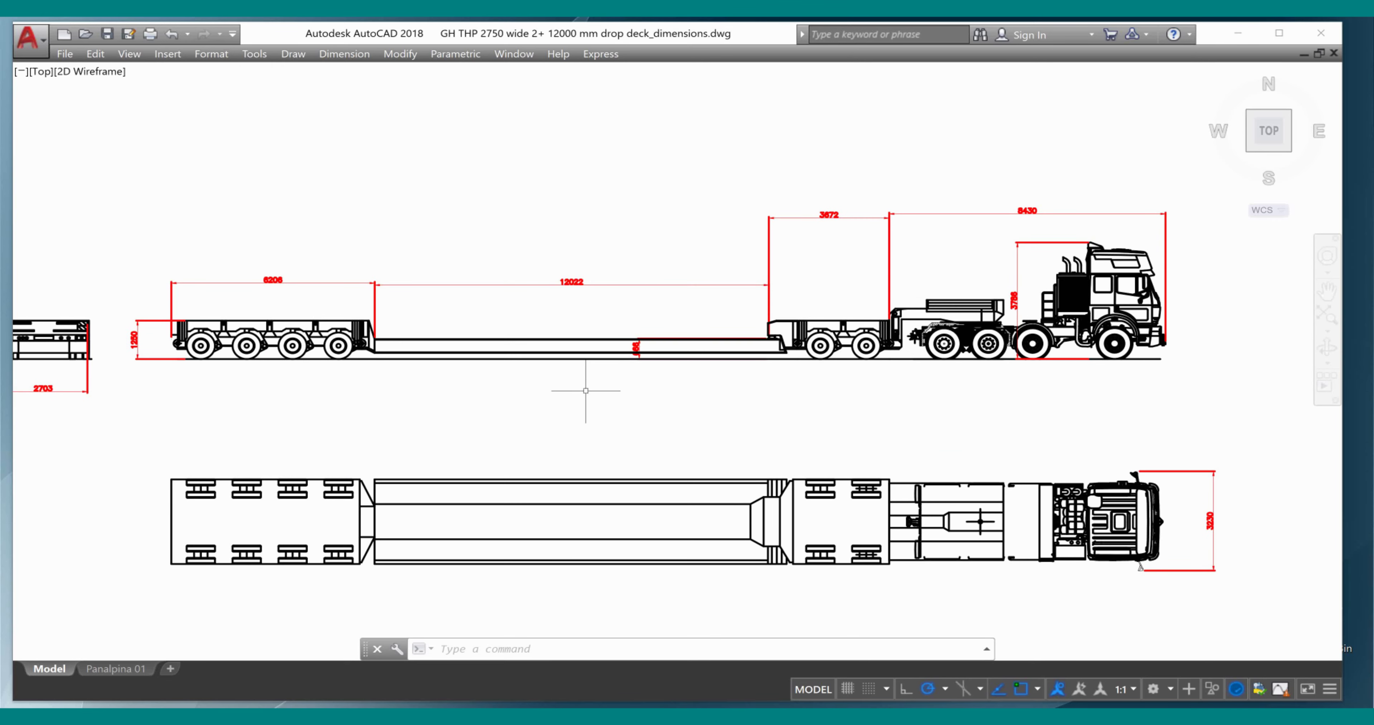
pyautogui.rightClick(618, 402)
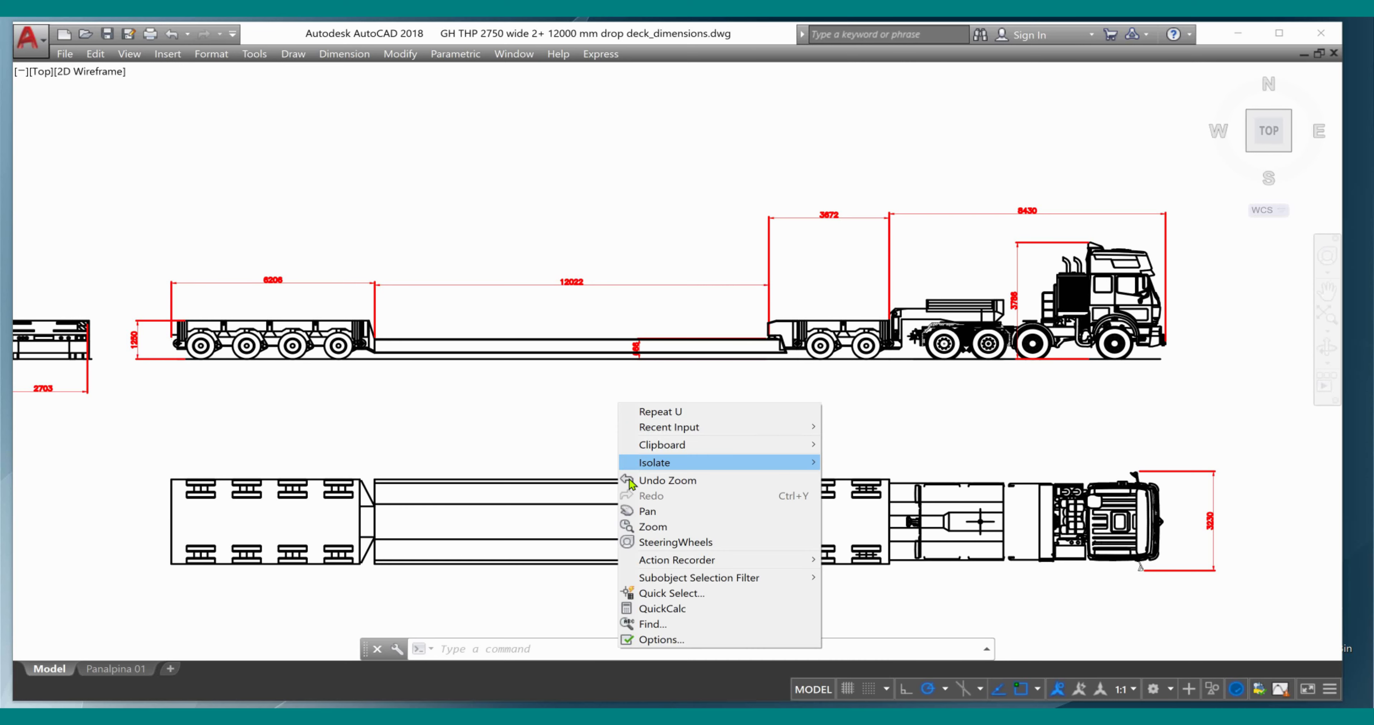
pyautogui.click(640, 511)
pyautogui.moveTo(595, 469)
pyautogui.mouseDown()
pyautogui.moveTo(665, 469)
pyautogui.moveTo(651, 454)
pyautogui.mouseUp()
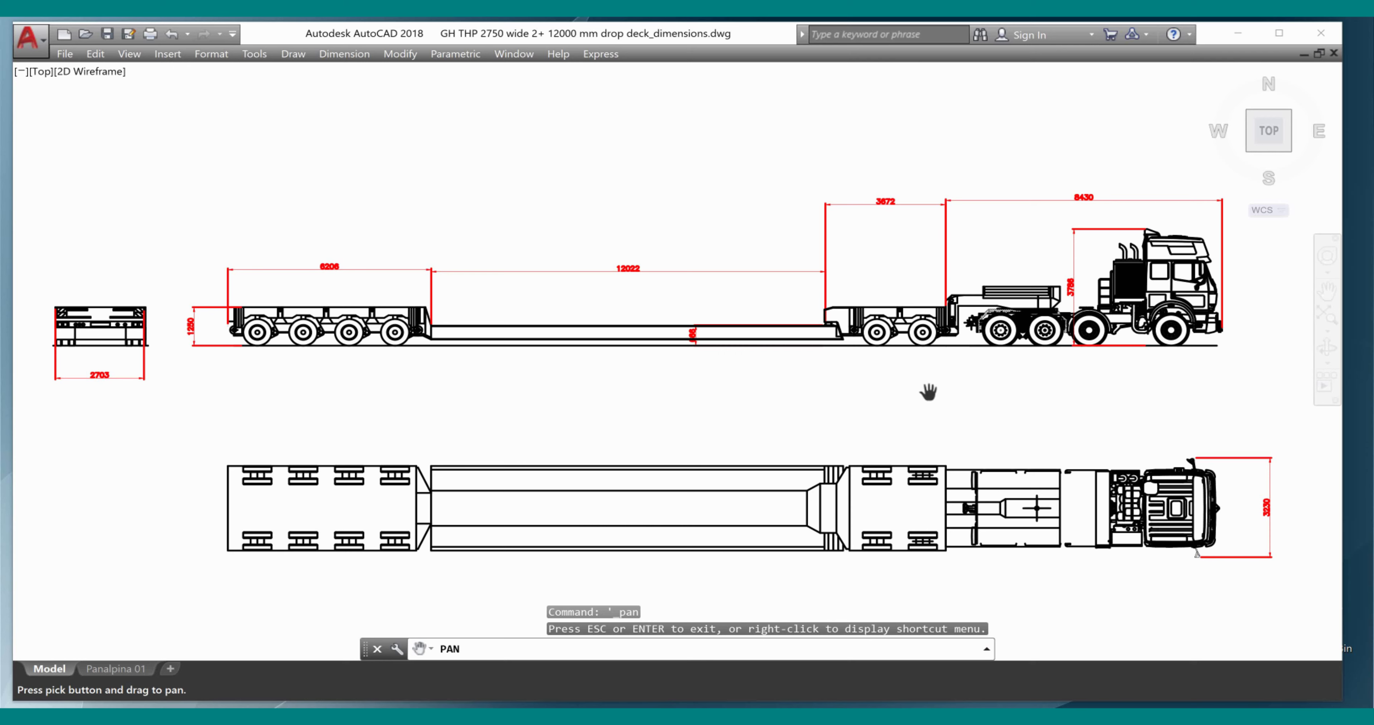
pyautogui.press('Escape')
# Erase the length dimensions of the forward platform and the central drop deck in the side view
pyautogui.moveTo(742, 156)
pyautogui.mouseDown()
pyautogui.moveTo(987, 265)
pyautogui.moveTo(1088, 186)
pyautogui.moveTo(1244, 225)
pyautogui.mouseUp()
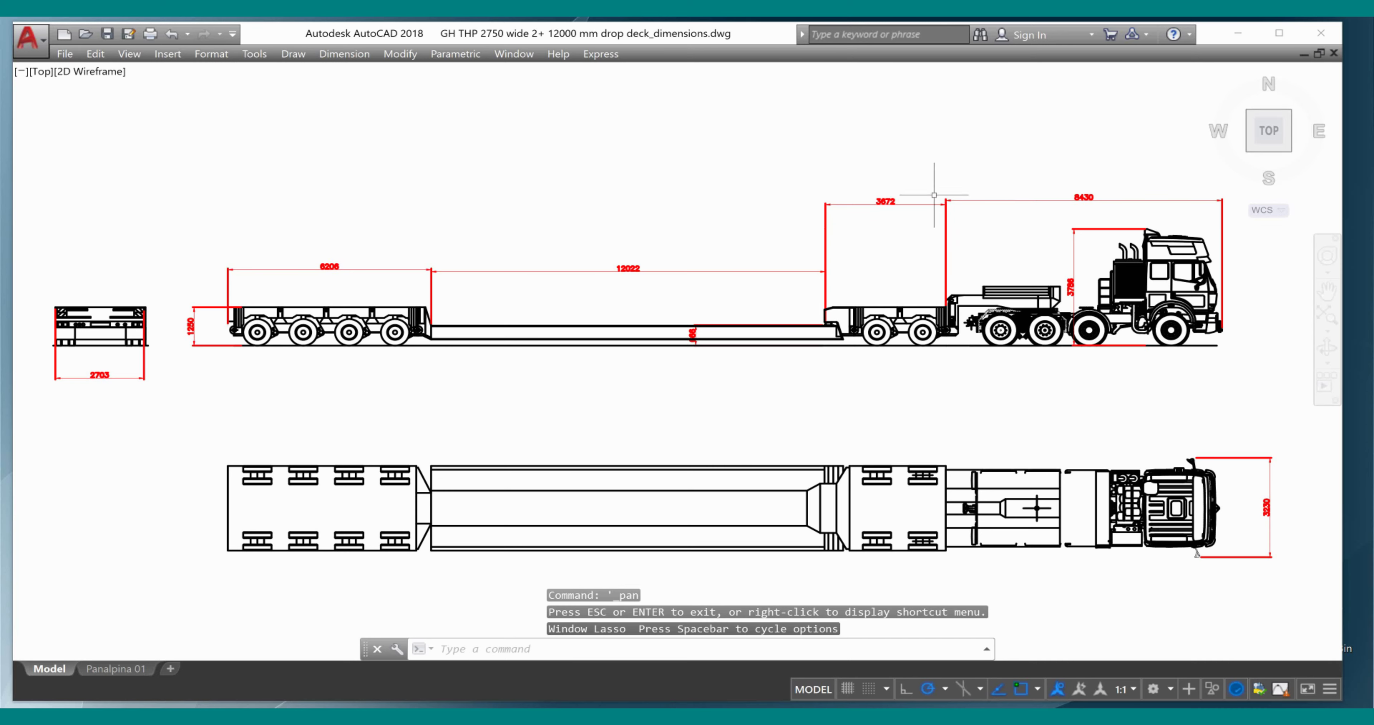
pyautogui.click(846, 205)
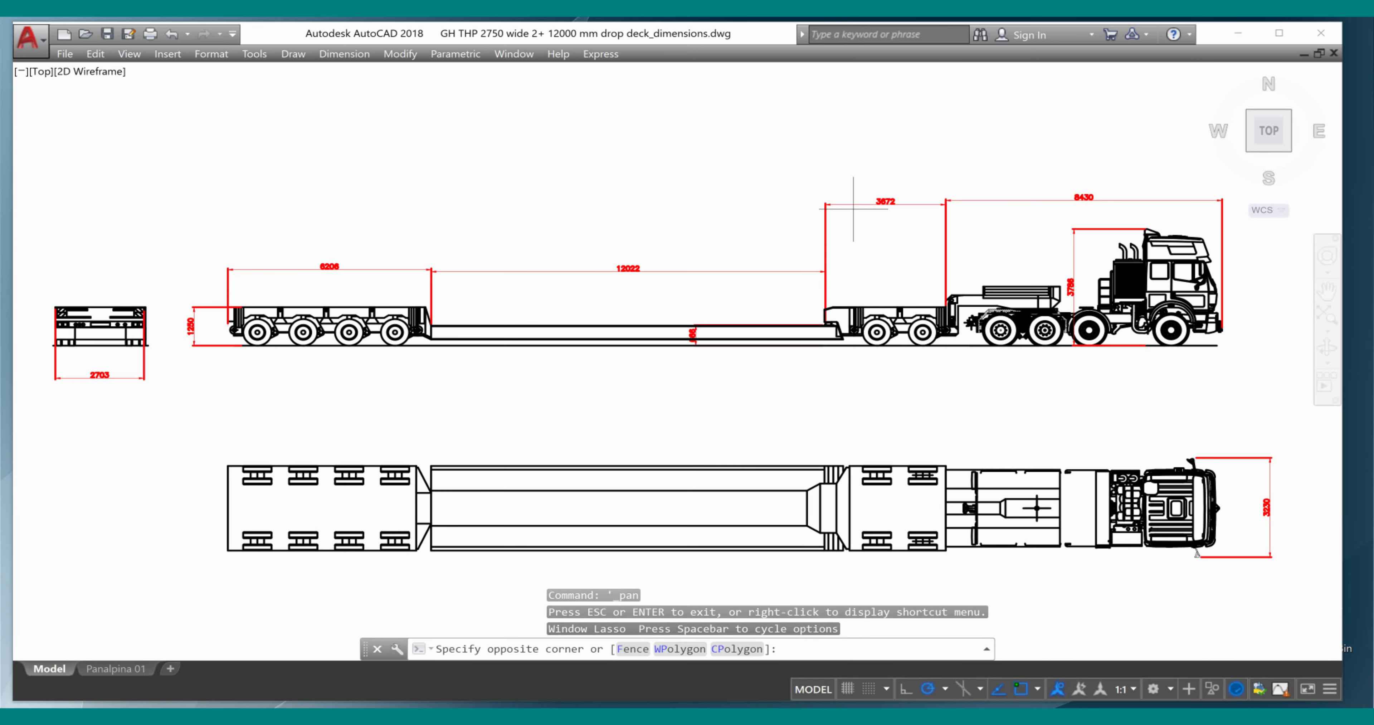
pyautogui.click(828, 216)
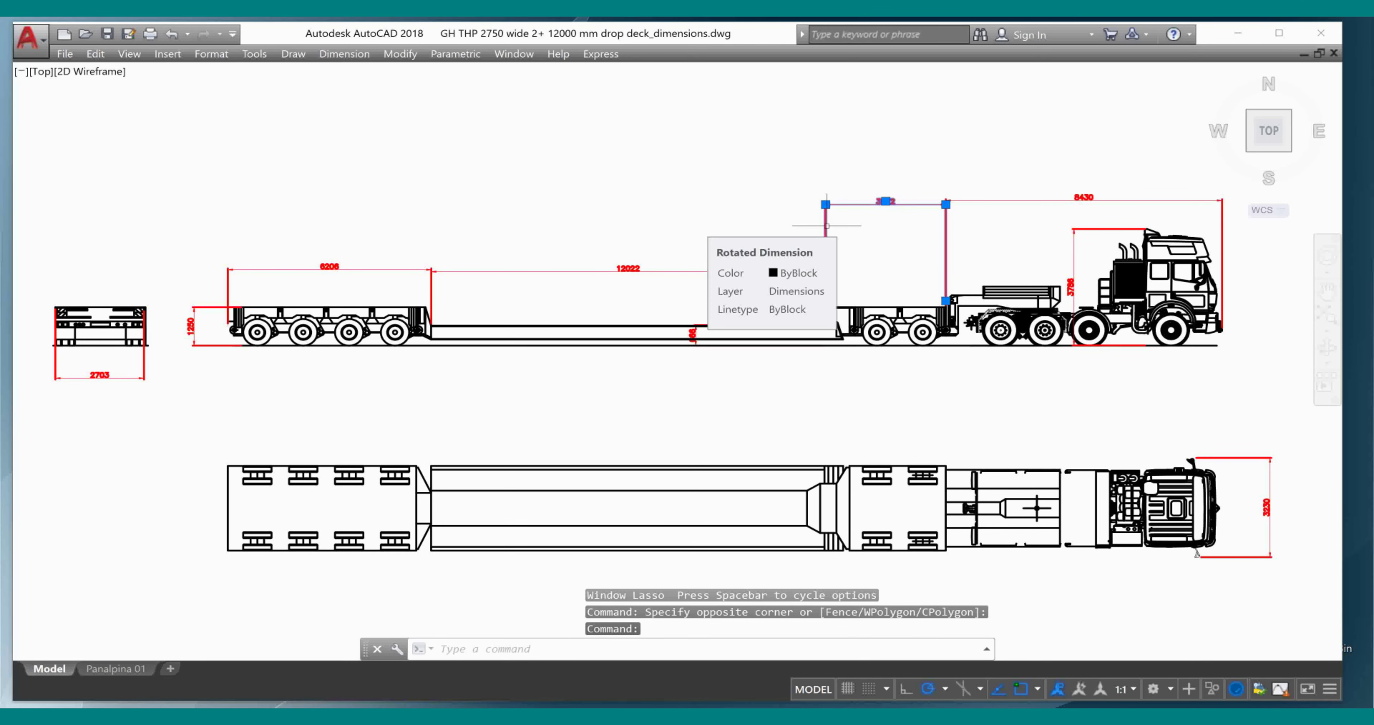
pyautogui.press('Escape')
pyautogui.click(828, 224)
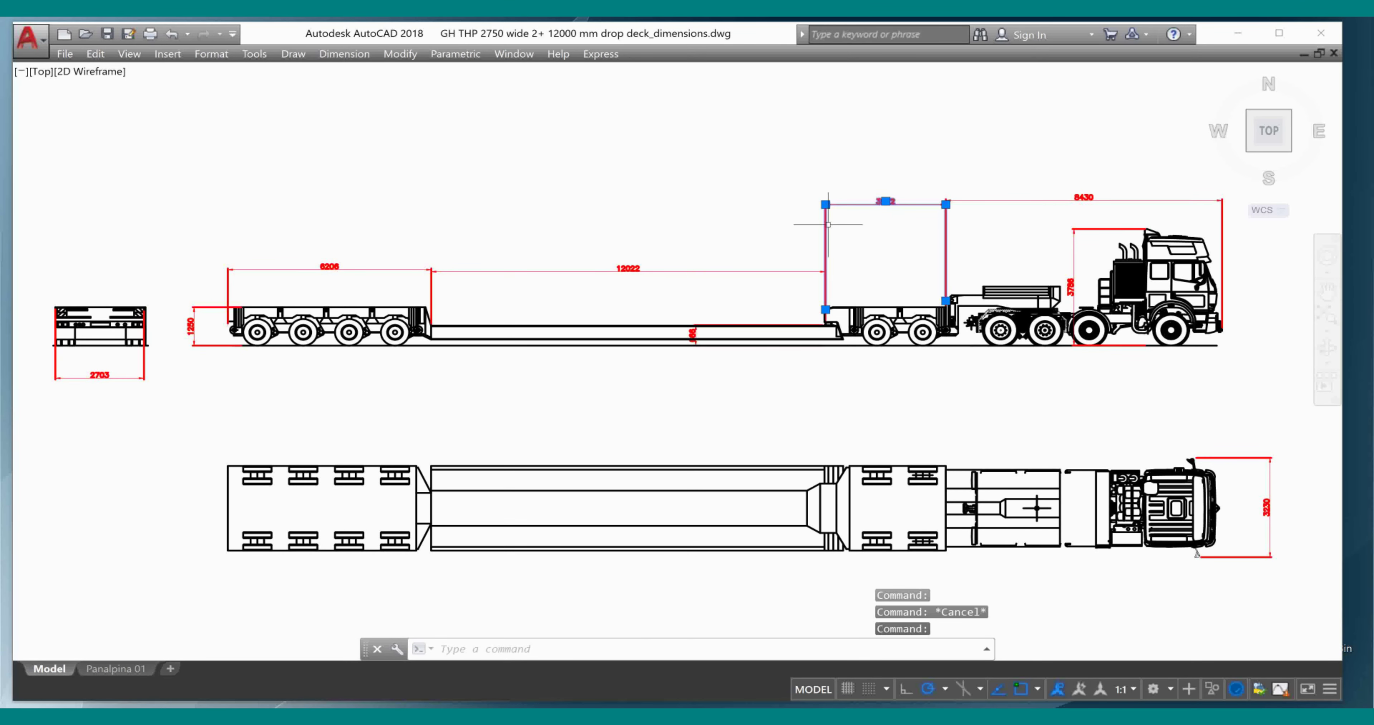
pyautogui.press('Delete')
pyautogui.click(739, 270)
pyautogui.press('Delete')
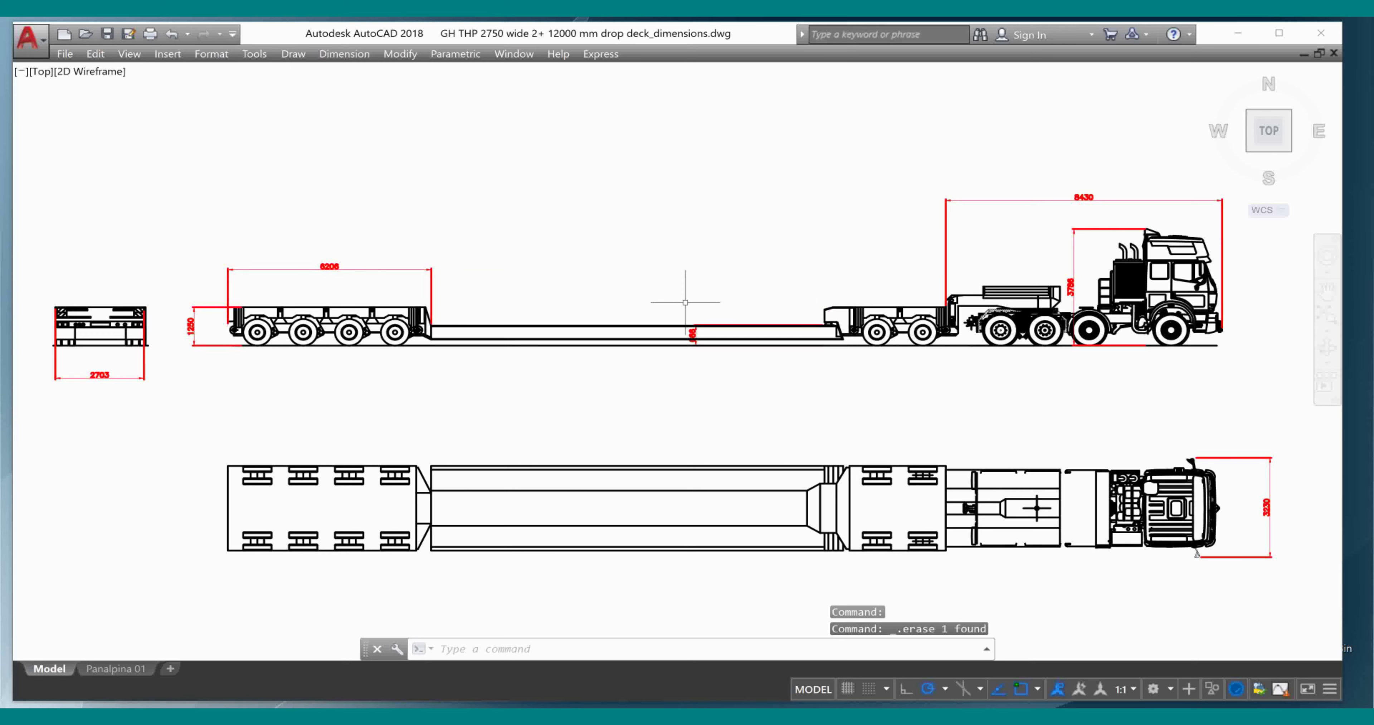
# Erase the drop deck's height dimension, the aft platform's length and height dimensions, and the rear view's width dimension
pyautogui.moveTo(670, 301)
pyautogui.mouseDown()
pyautogui.moveTo(778, 374)
pyautogui.moveTo(841, 376)
pyautogui.moveTo(710, 403)
pyautogui.mouseUp()
pyautogui.click(694, 336)
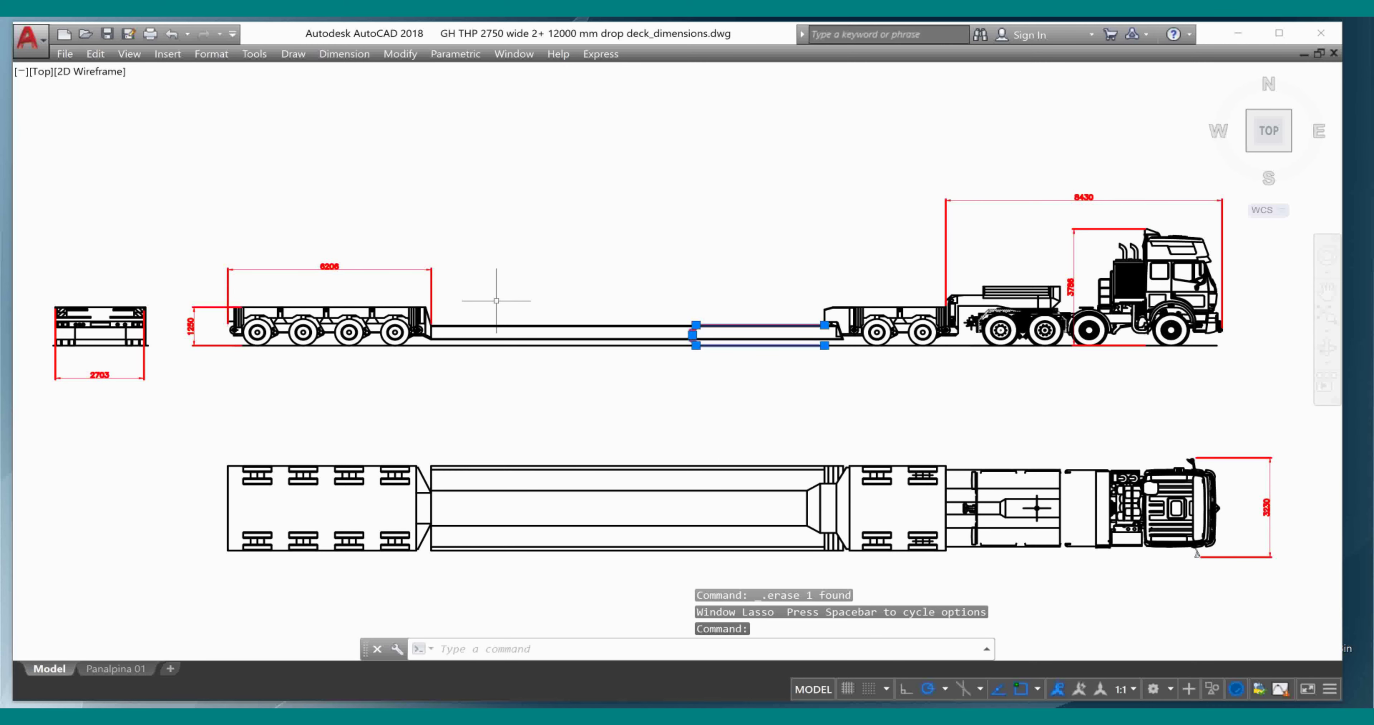
pyautogui.press('Delete')
pyautogui.click(421, 270)
pyautogui.press('Delete')
pyautogui.click(218, 306)
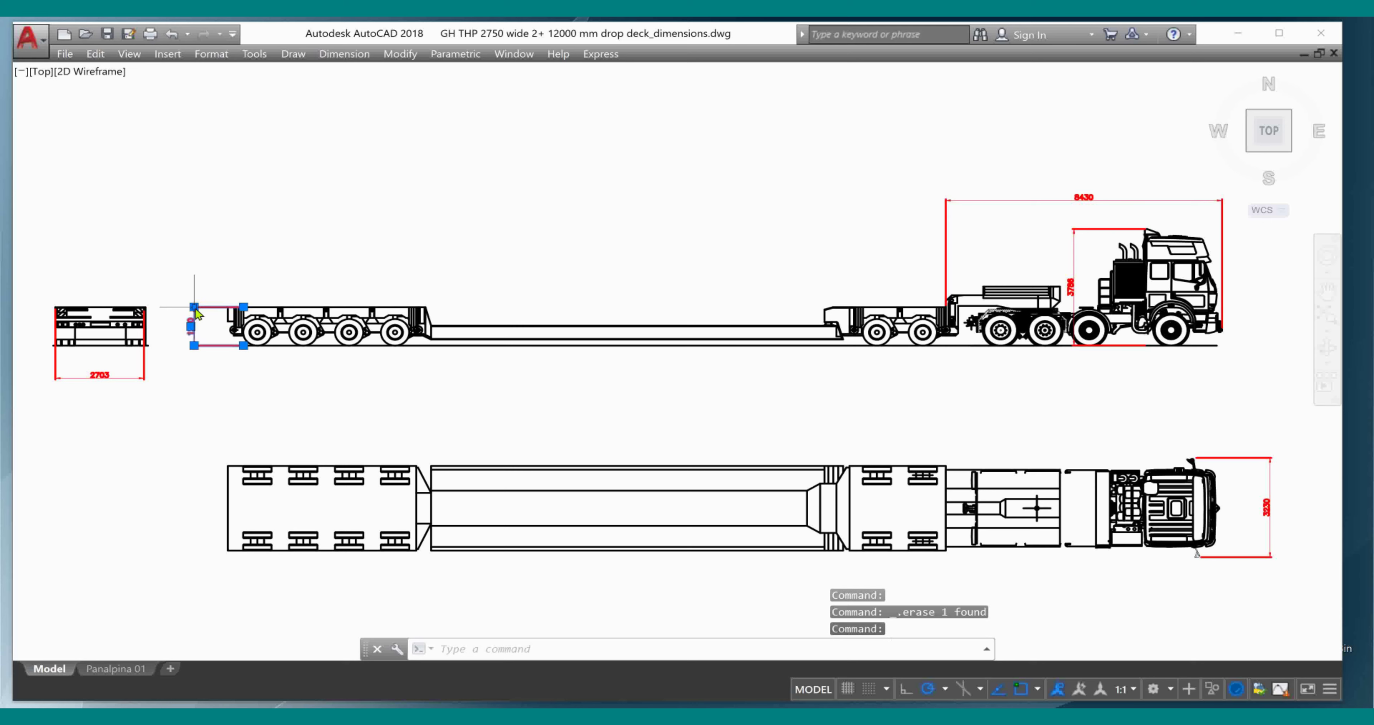
pyautogui.click(151, 347)
pyautogui.press('Delete')
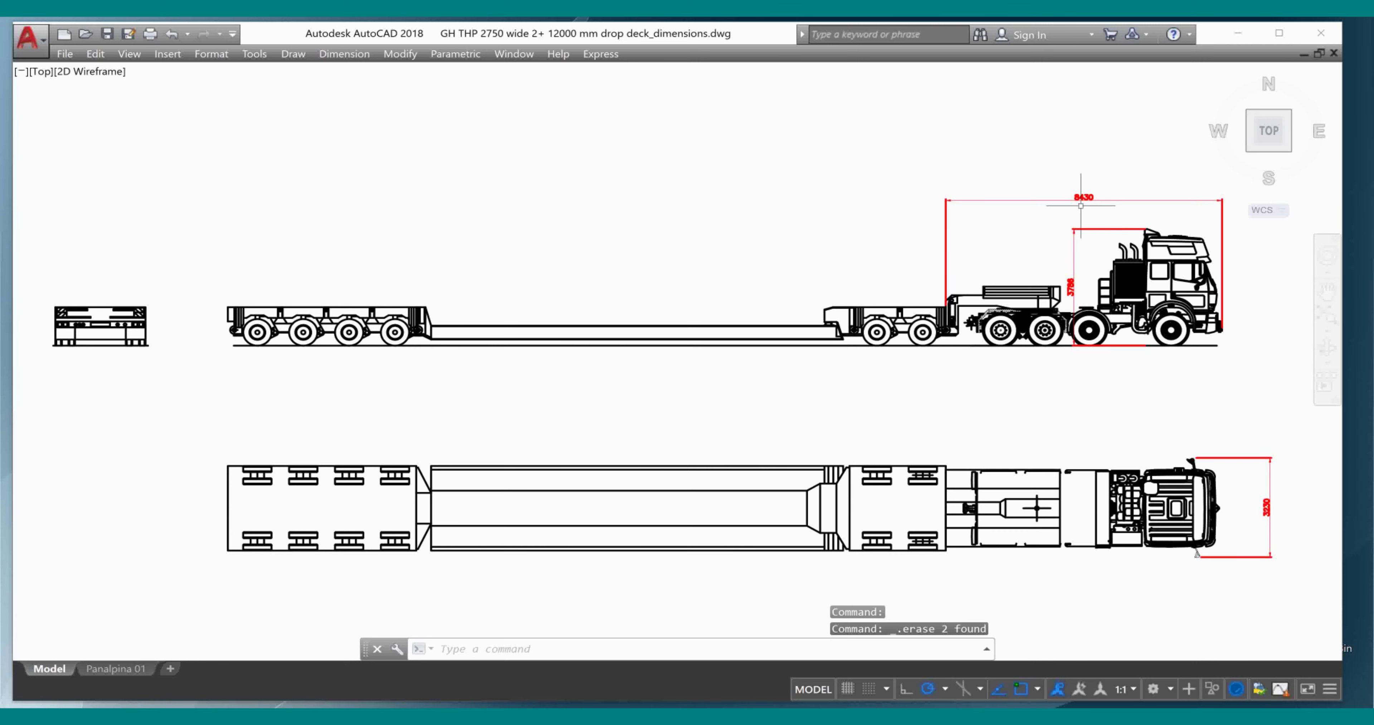
# Erase the truck's length and height dimensions in the side view and its width dimension in the top view
pyautogui.click(1094, 196)
pyautogui.press('Delete')
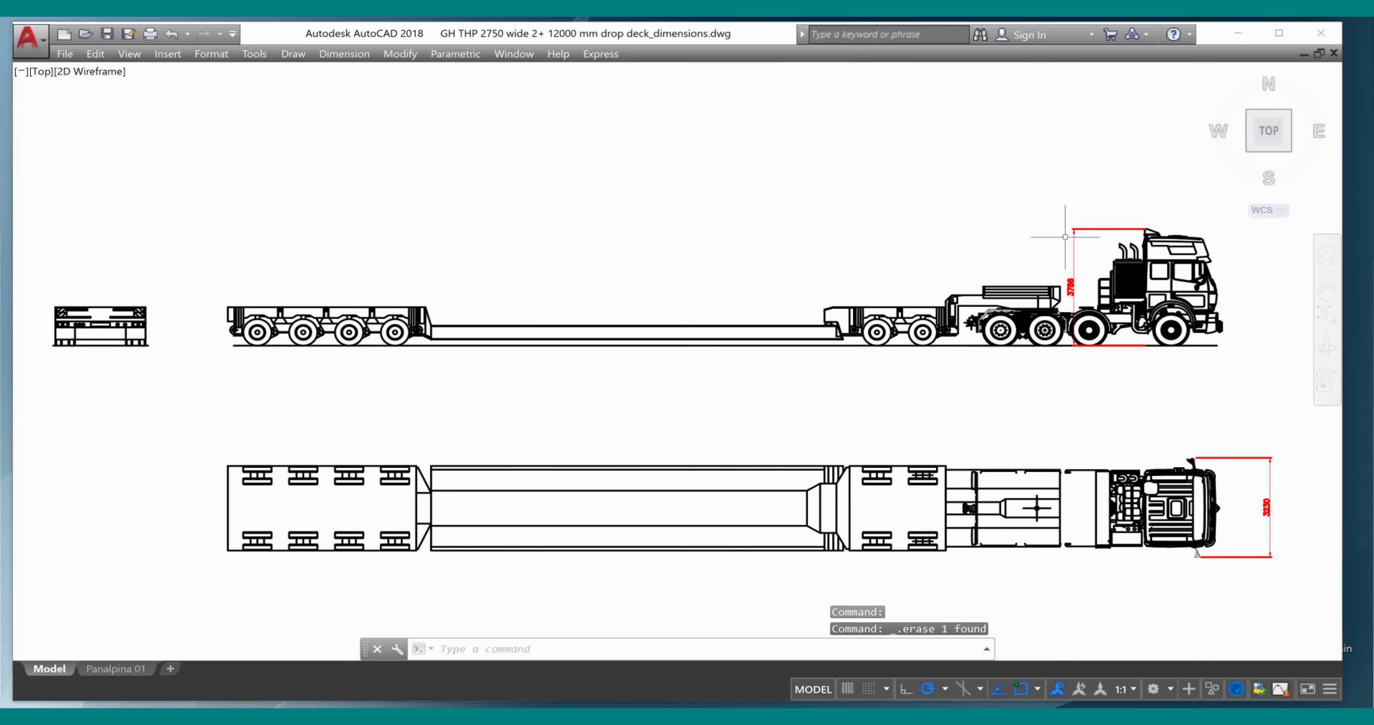
pyautogui.click(1075, 228)
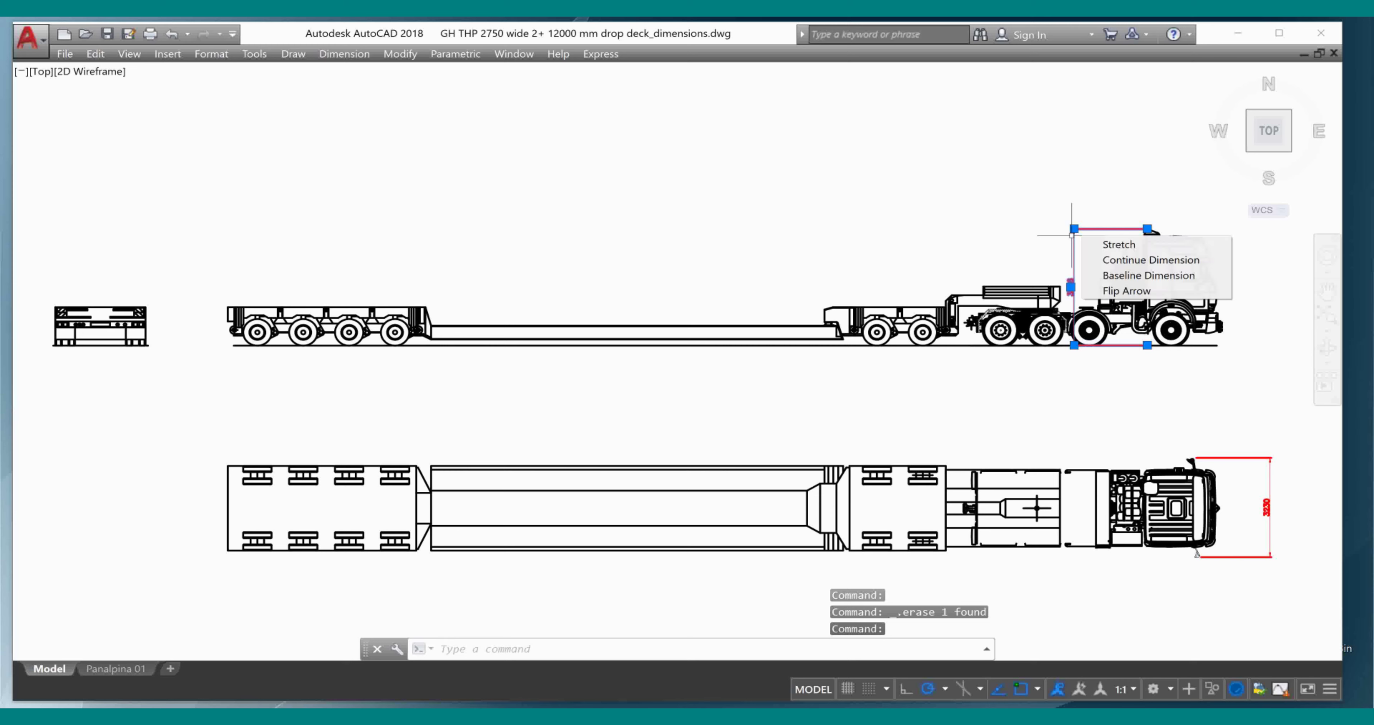
pyautogui.press('Delete')
pyautogui.click(1270, 490)
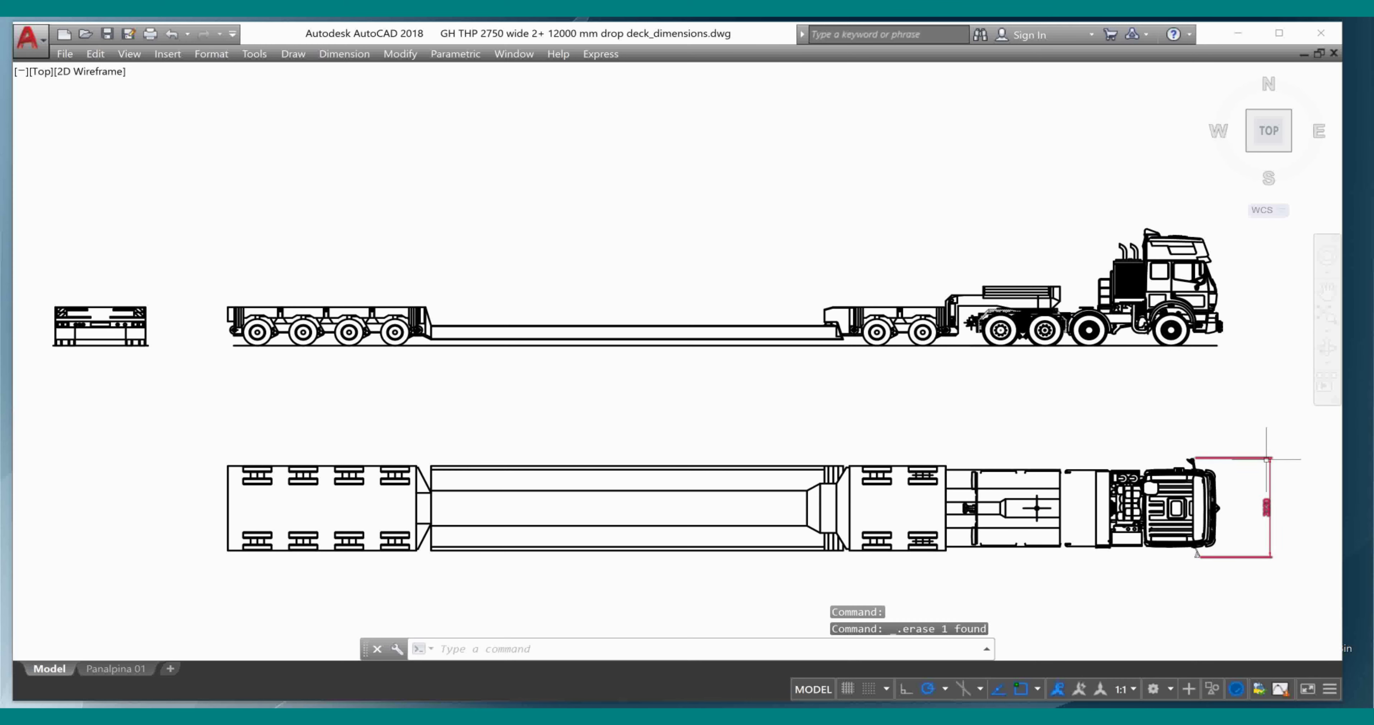
pyautogui.moveTo(1270, 457)
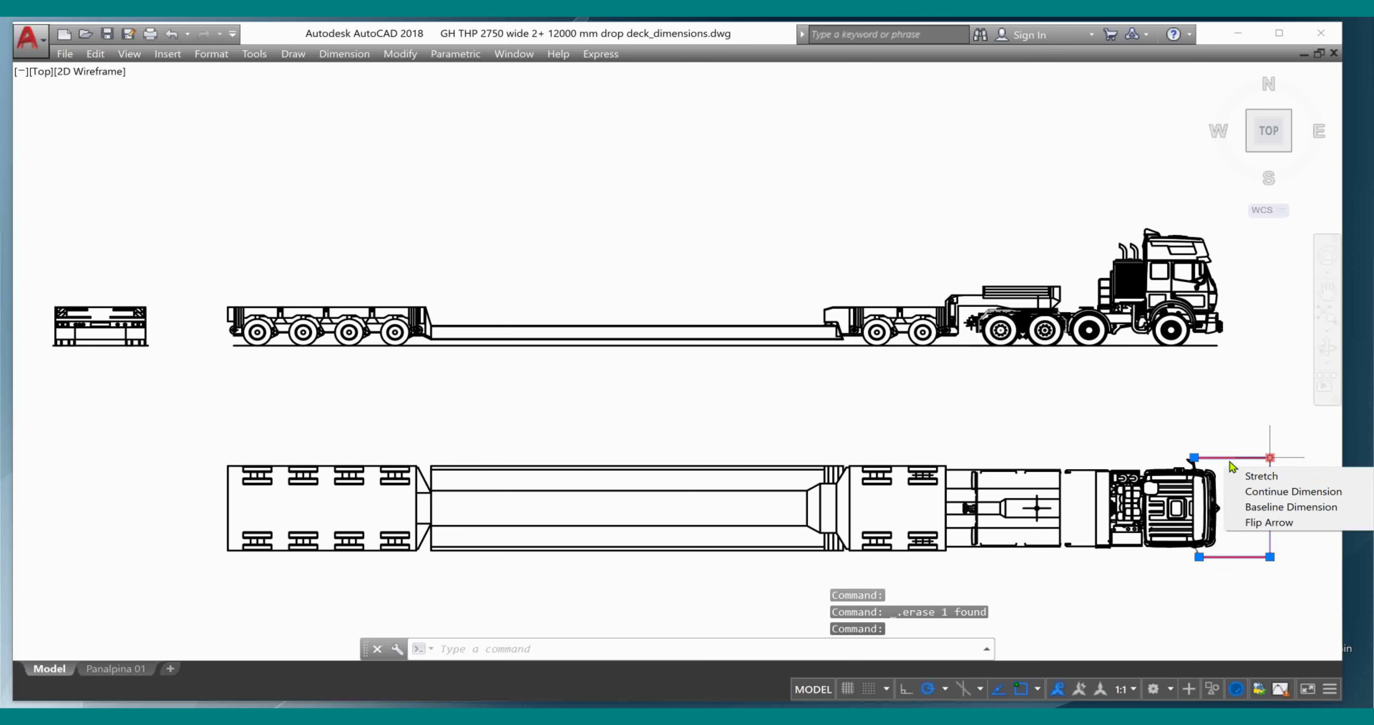
pyautogui.press('Delete')
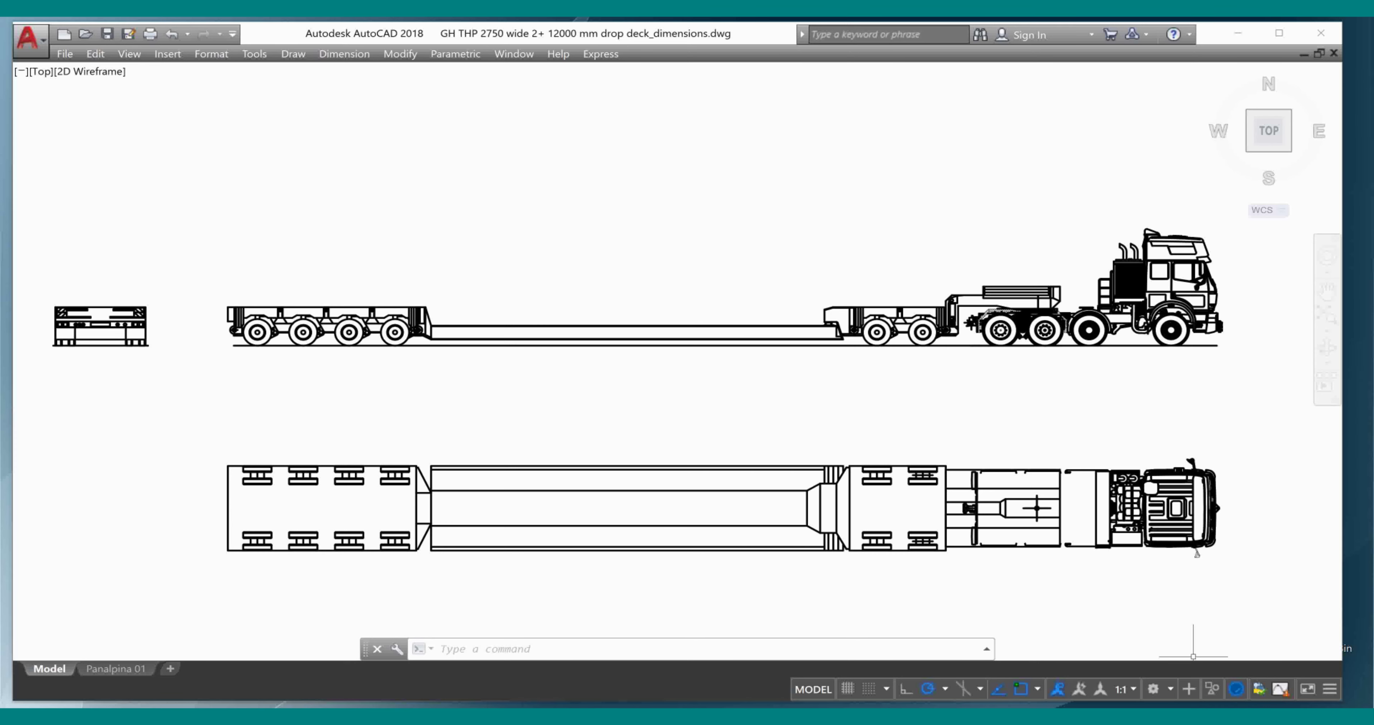
# In Paint, paste the screen capture of the trailer drawing and shift it so all three views lie at the canvas top
pyautogui.click(180, 713)
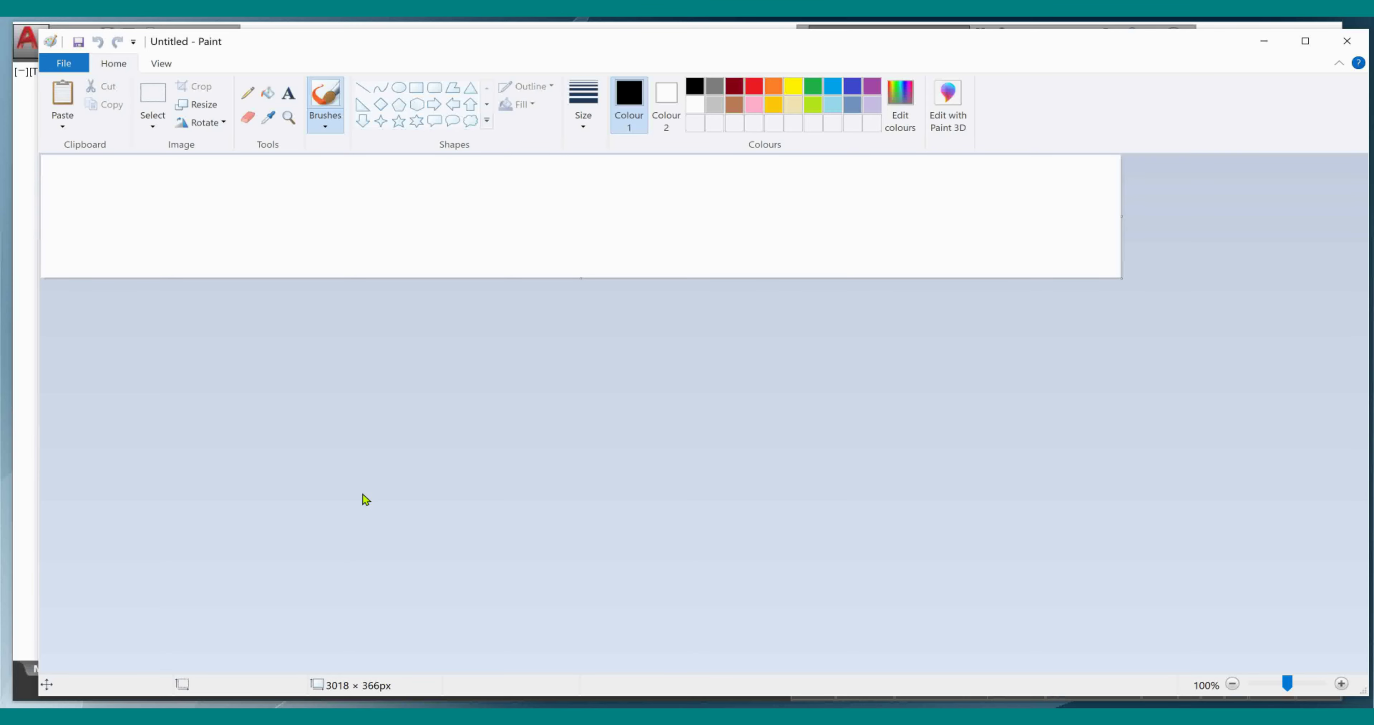
pyautogui.click(62, 101)
pyautogui.moveTo(540, 383); pyautogui.dragTo(502, 194)
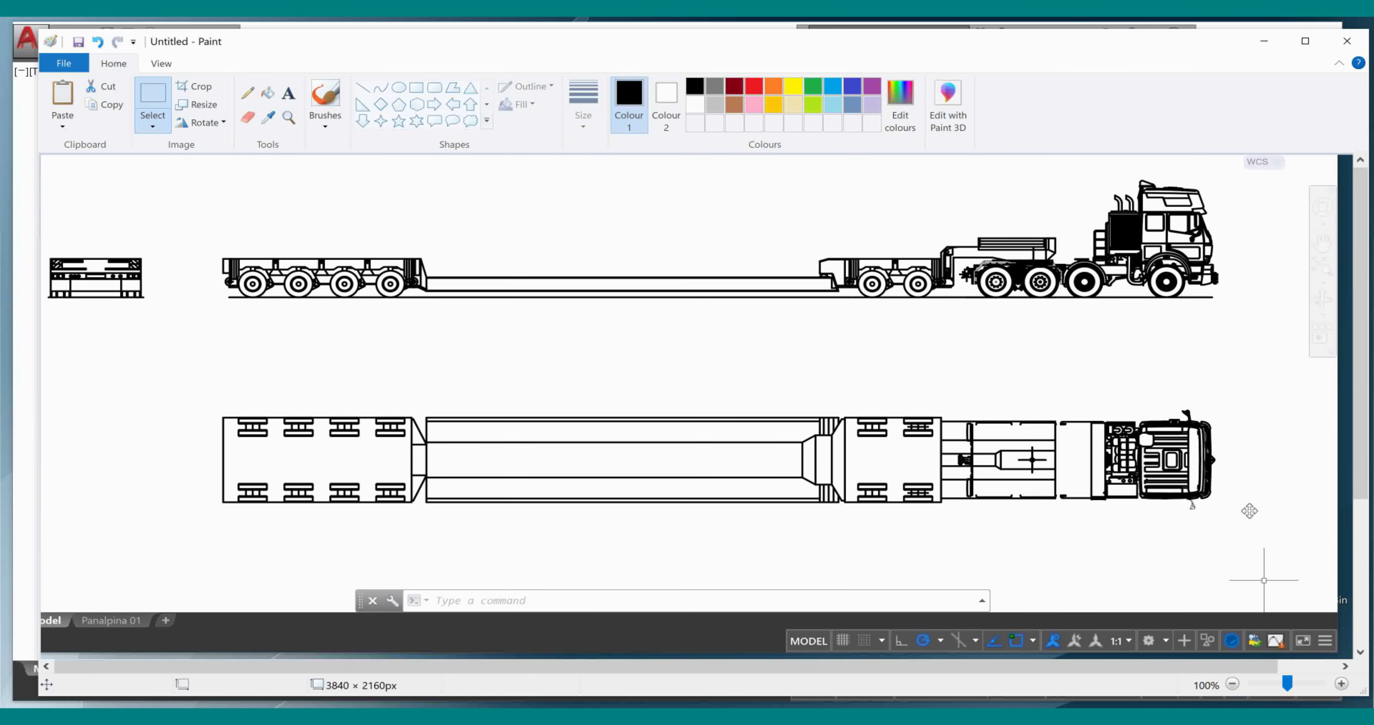
# Close AutoCAD behind the Paint window and put the Paint window back in place
pyautogui.moveTo(1103, 50); pyautogui.dragTo(1103, 117)
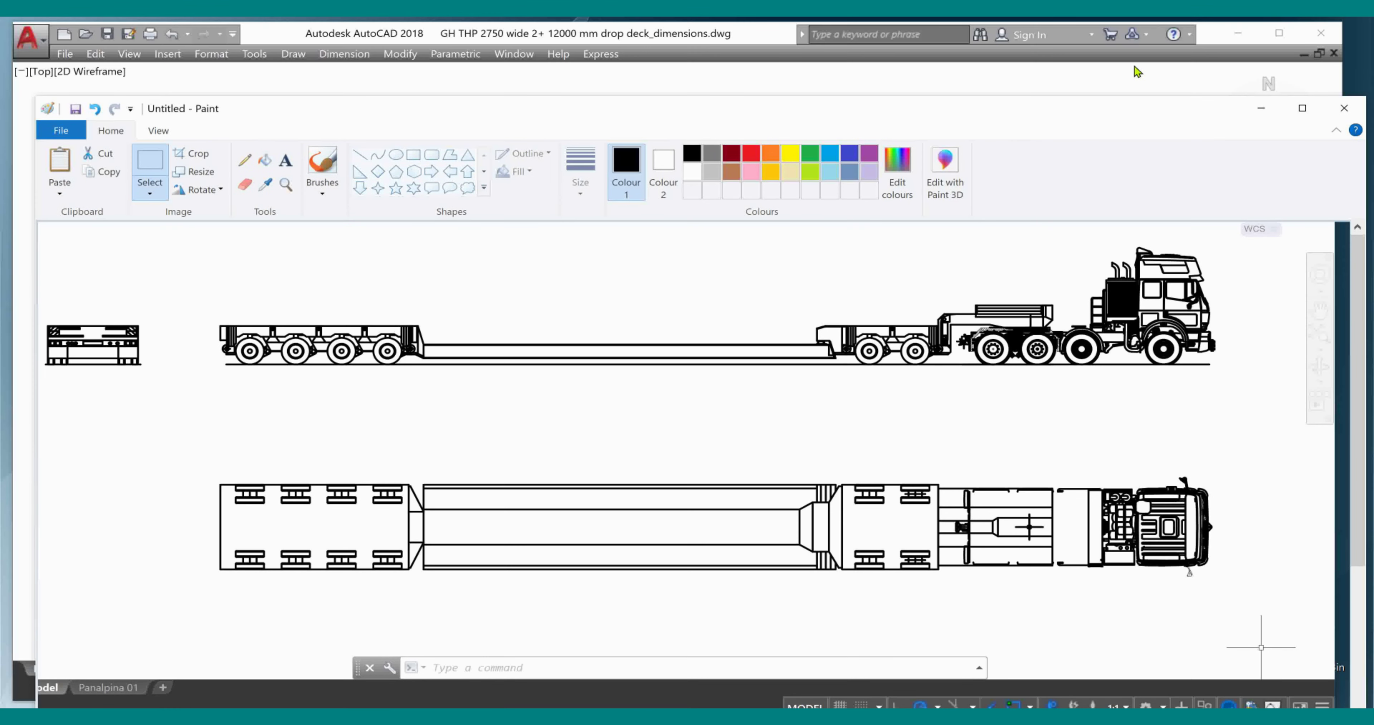
pyautogui.click(1328, 28)
pyautogui.click(742, 404)
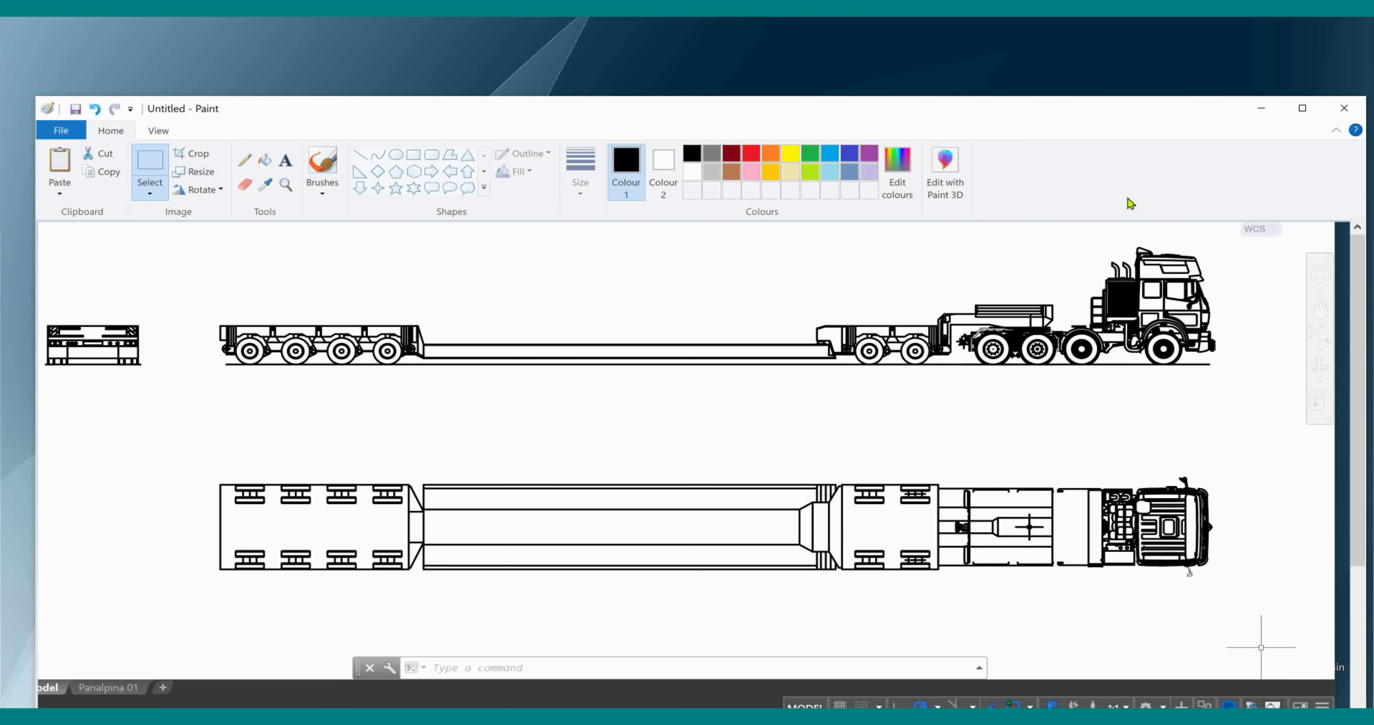
pyautogui.moveTo(1052, 112); pyautogui.dragTo(1053, 49)
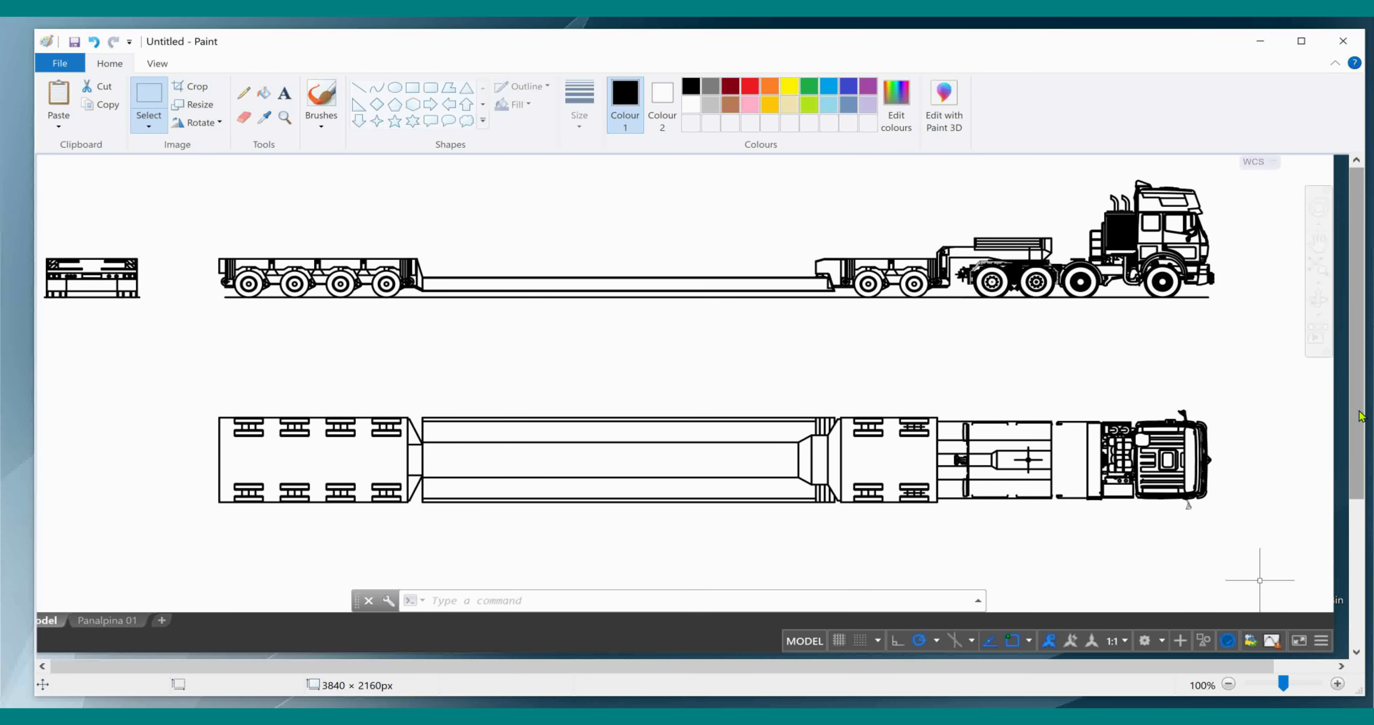
# Crop the canvas from its lower right corner to 3333 × 1096 px so only the three trailer views remain
pyautogui.scroll(-5, 1359, 392)
pyautogui.hscroll(3, 1322, 675)
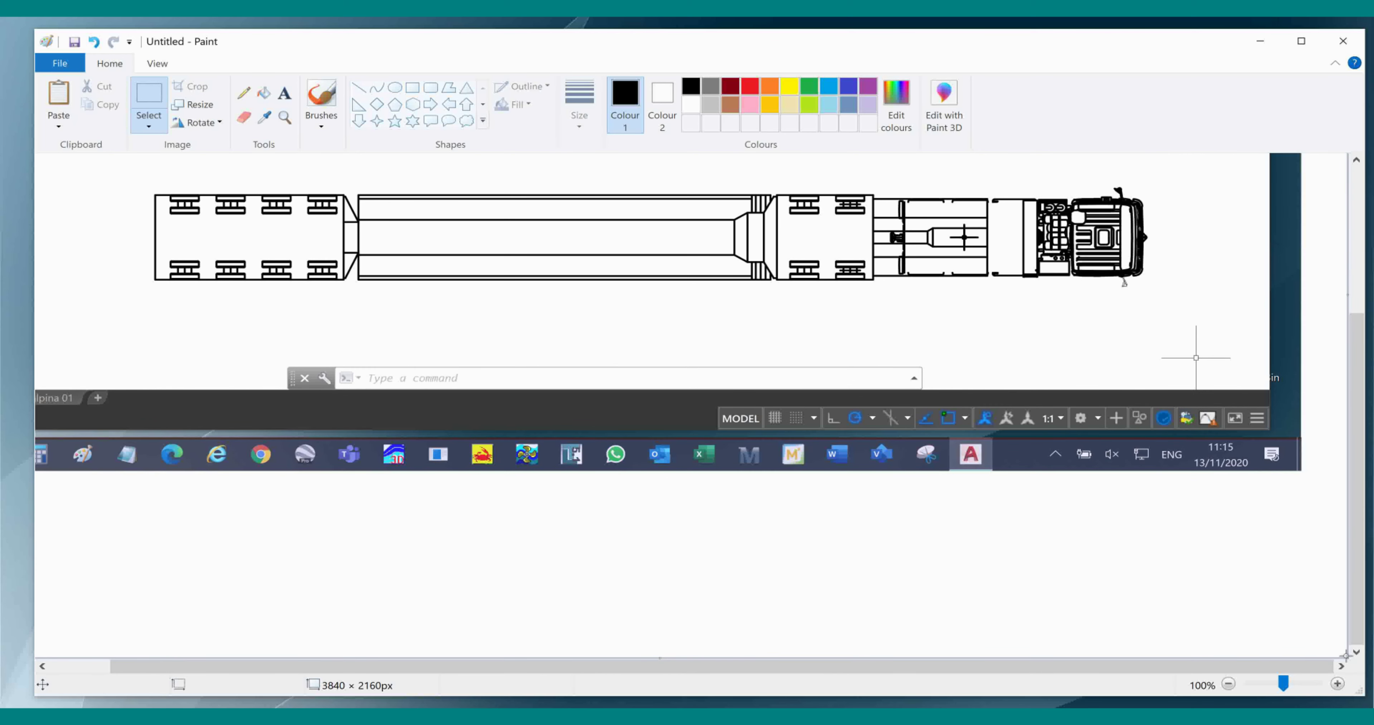
pyautogui.moveTo(1343, 654)
pyautogui.mouseDown()
pyautogui.moveTo(1256, 349)
pyautogui.moveTo(1158, 296)
pyautogui.mouseUp()
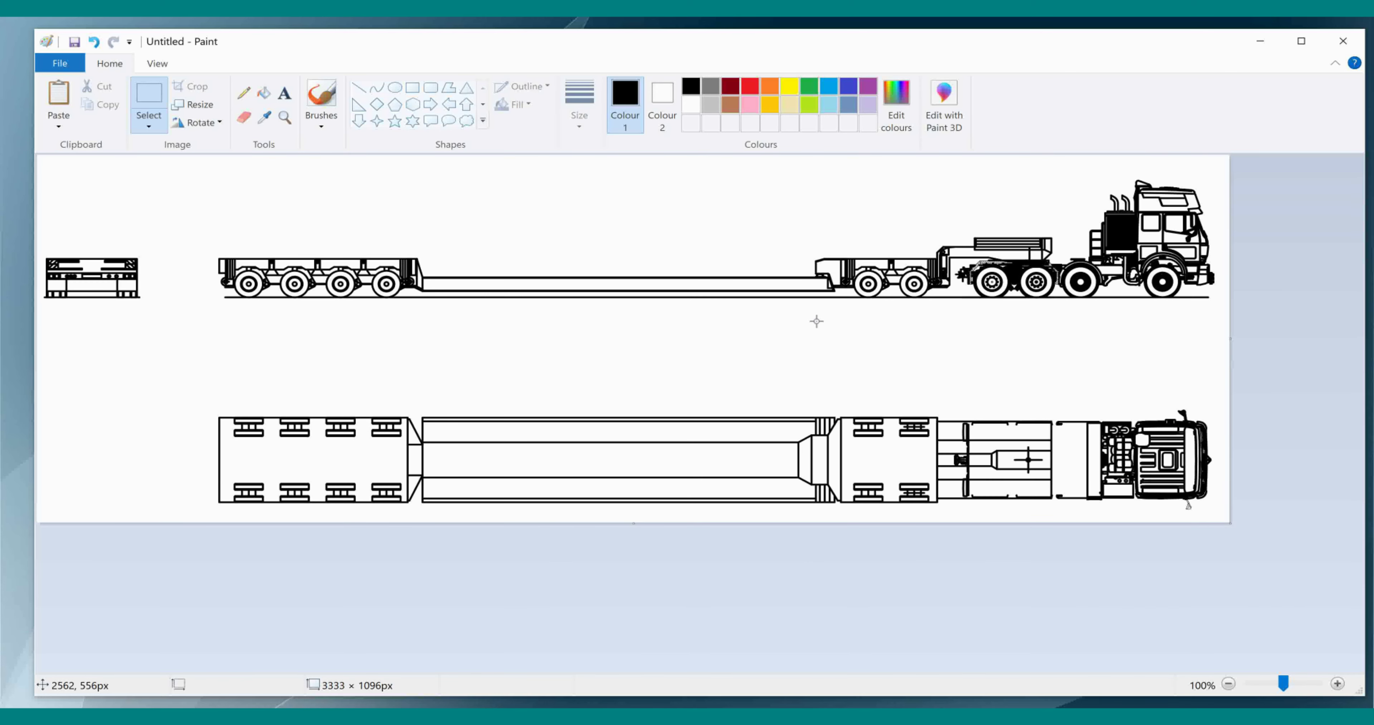
# Save the picture as a 24-bit bitmap in the Trailer_example folder, replacing the existing Goldhofer_ALLx.bmp
pyautogui.click(58, 61)
pyautogui.moveTo(99, 203)
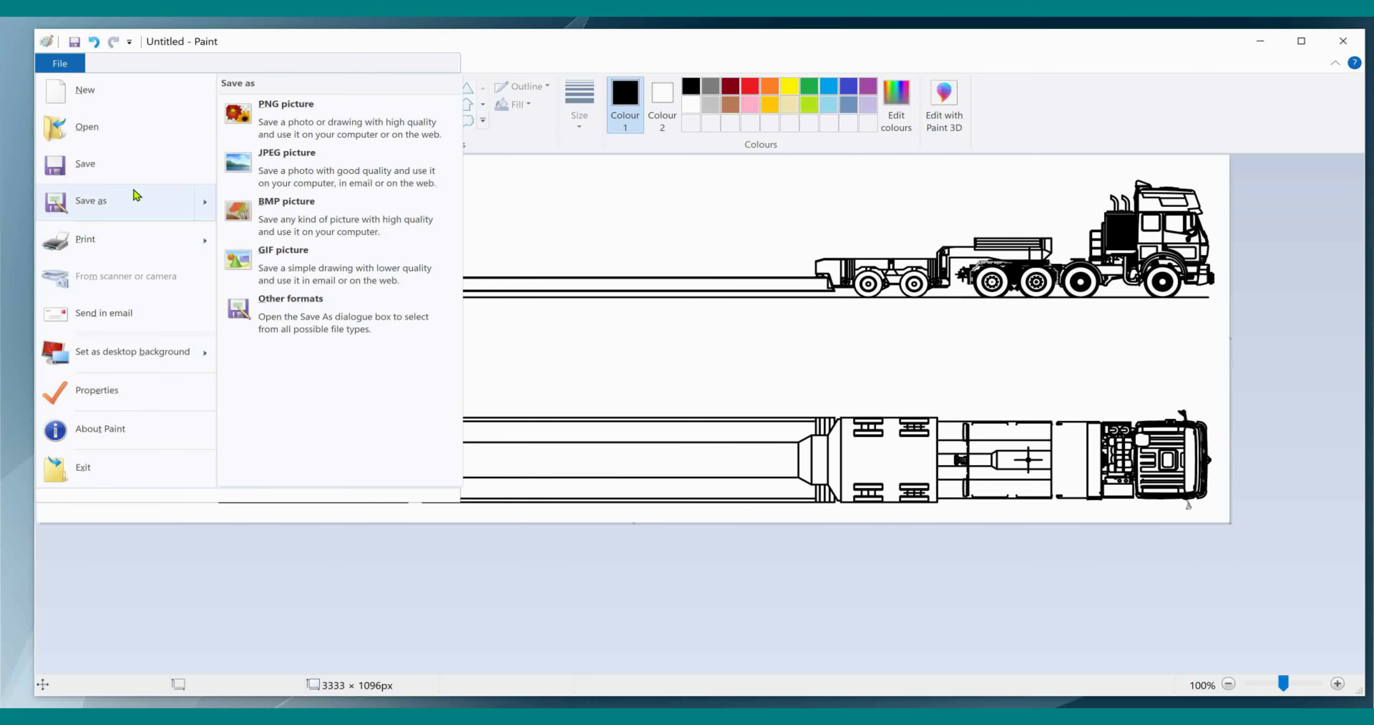
pyautogui.click(270, 203)
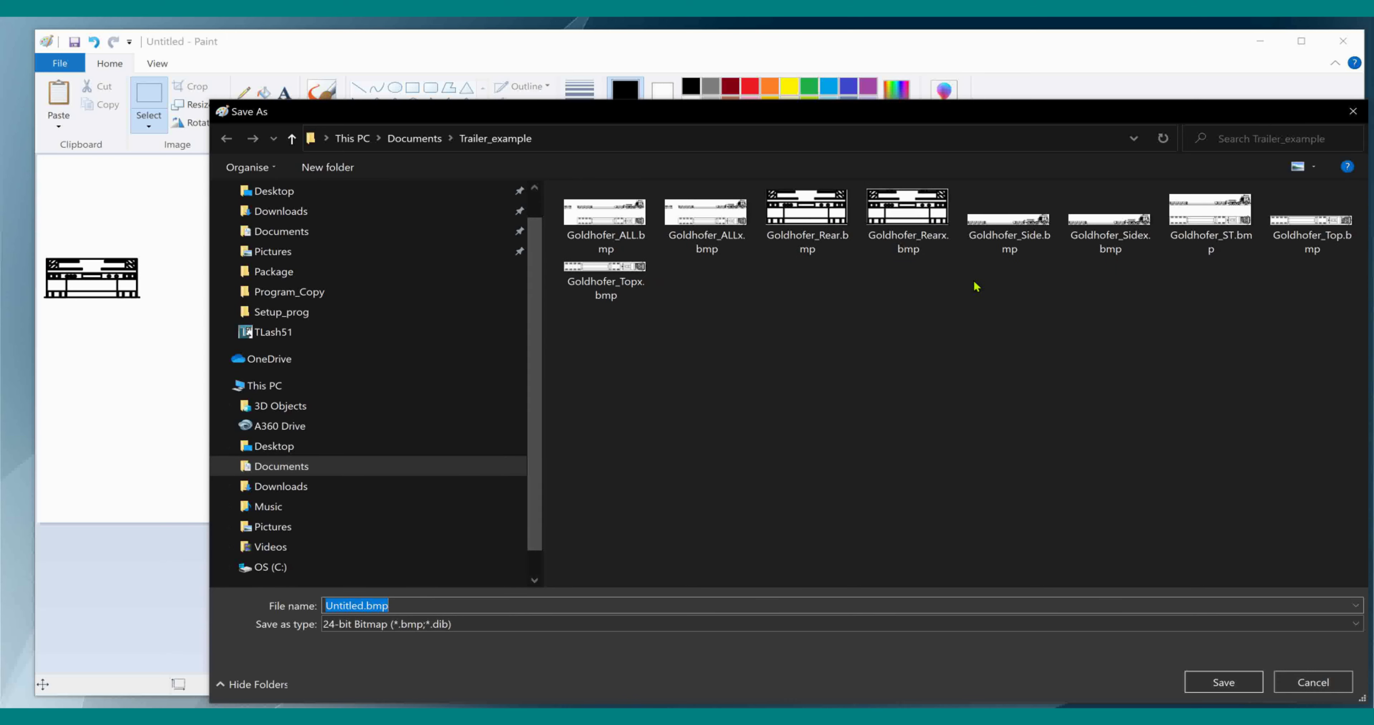
pyautogui.click(717, 241)
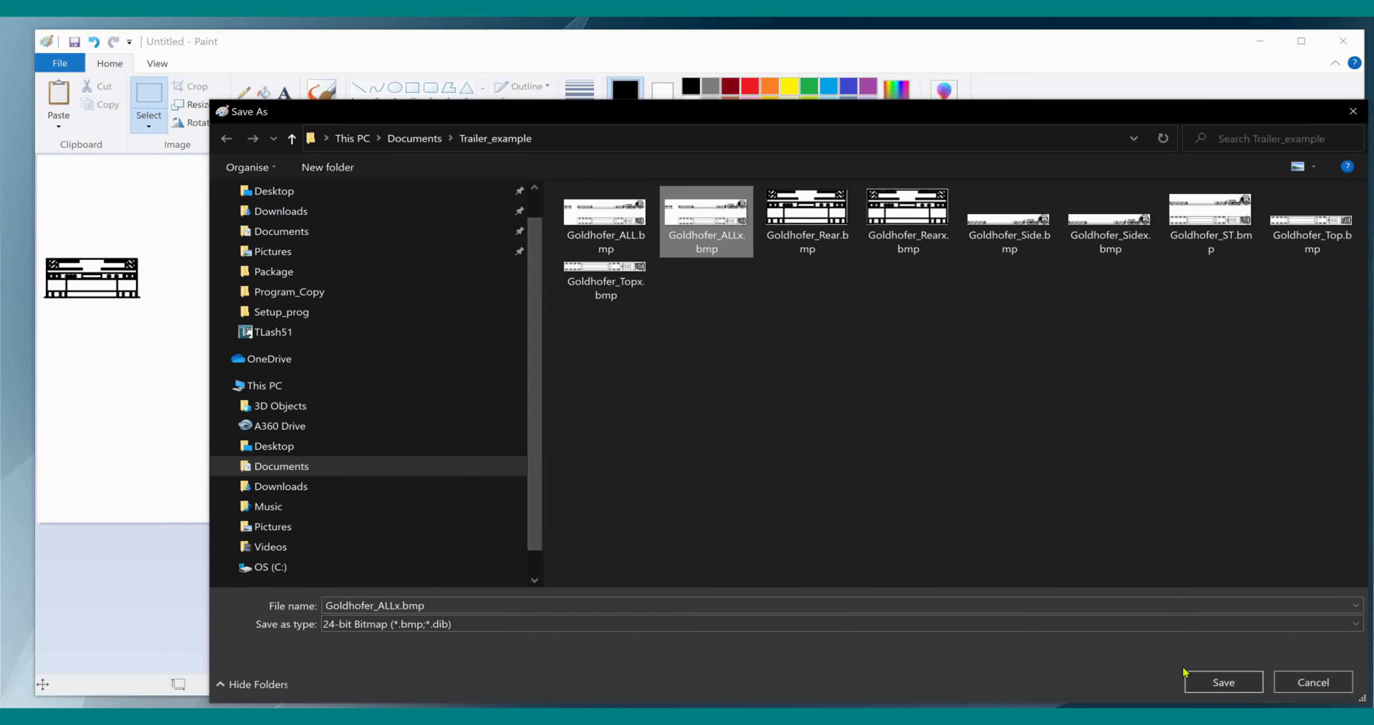
pyautogui.click(1190, 678)
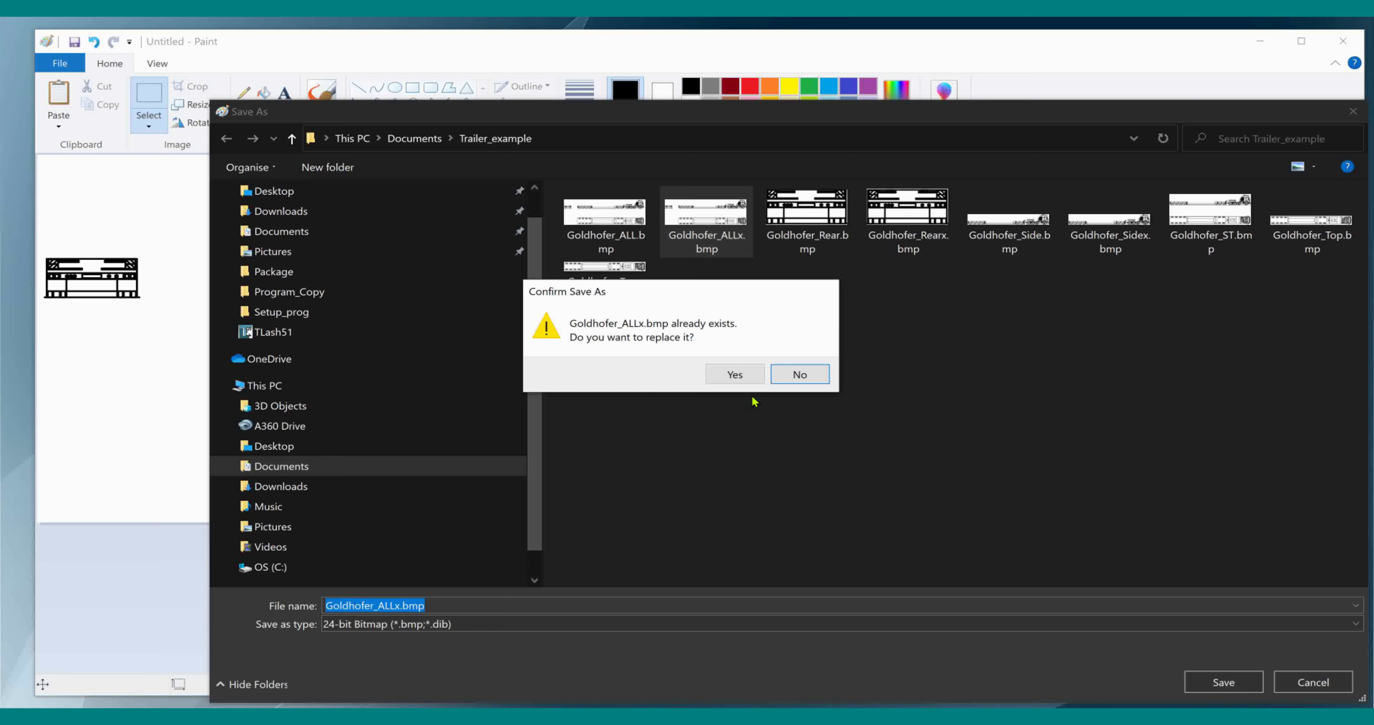
pyautogui.click(737, 376)
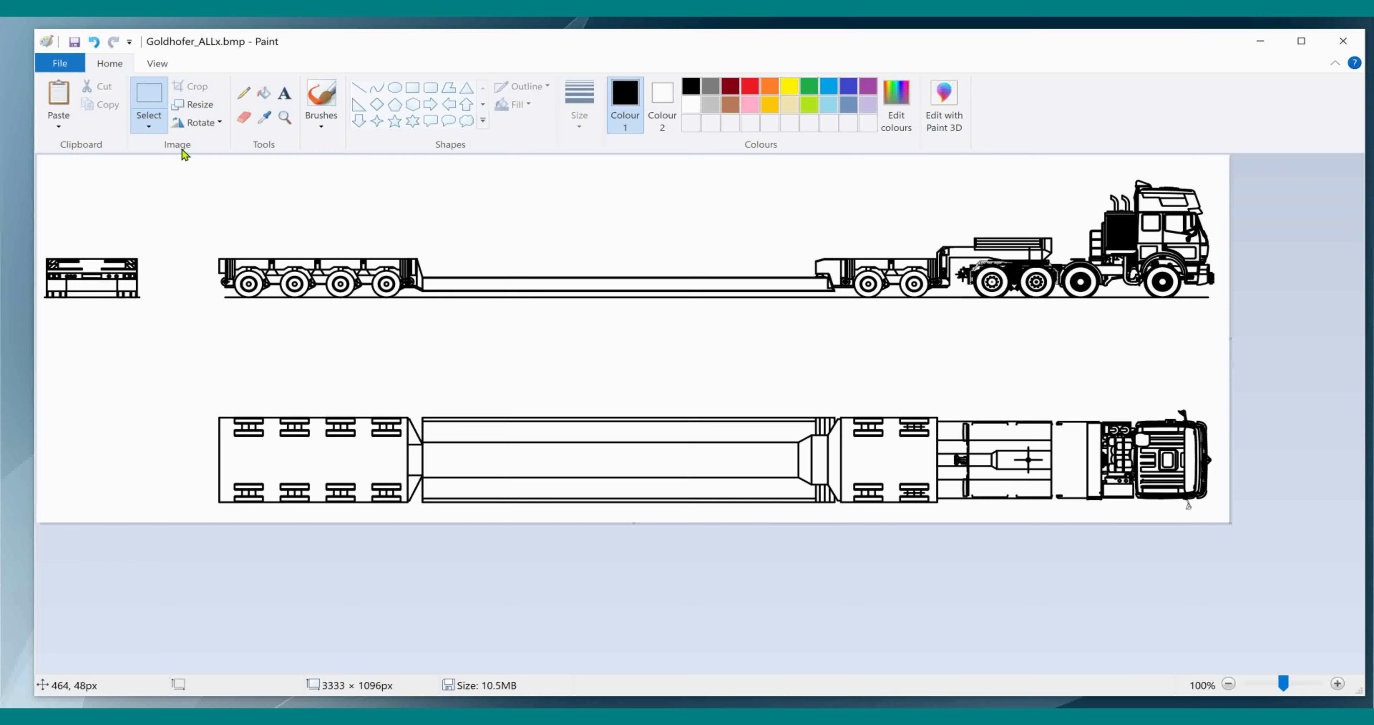
# Crop the canvas to 3294 × 428 px, cutting off the top view below the side view, and rotate the picture 180°
pyautogui.moveTo(1231, 524); pyautogui.dragTo(1217, 303)
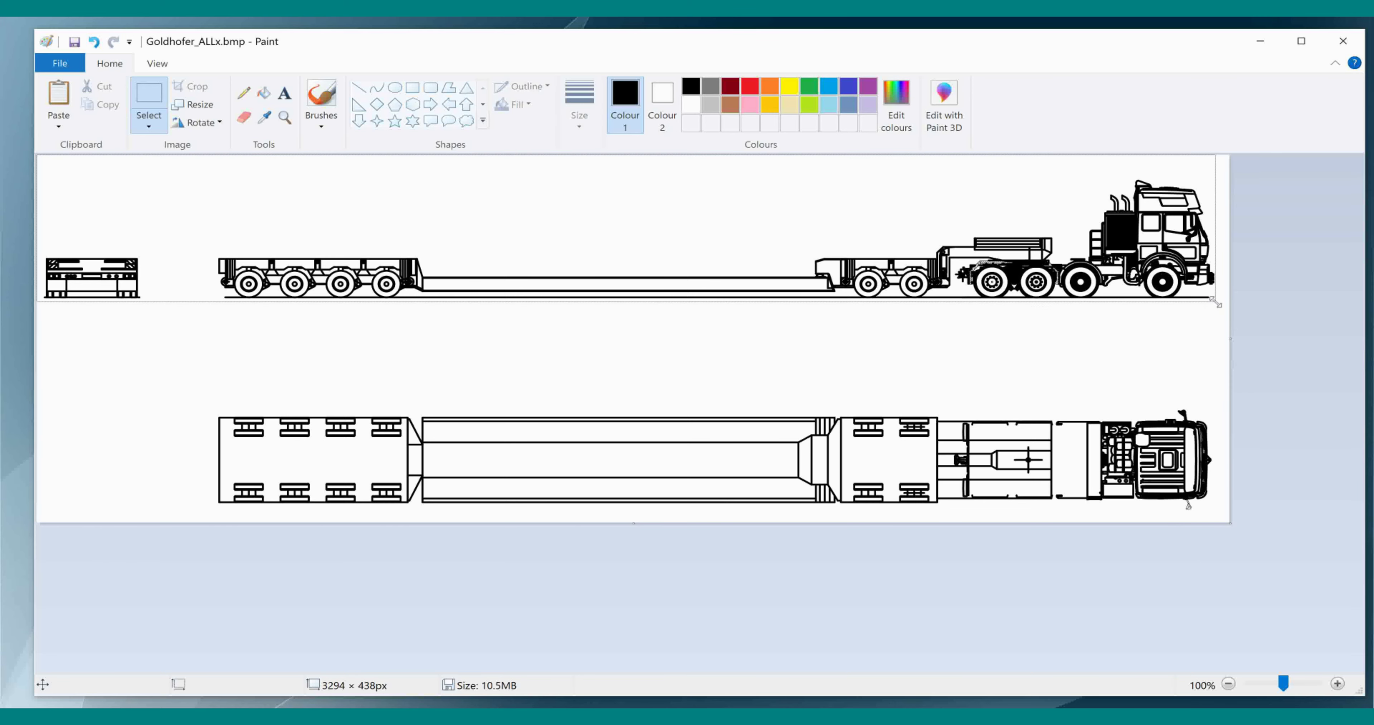
pyautogui.moveTo(1217, 302); pyautogui.dragTo(1216, 300)
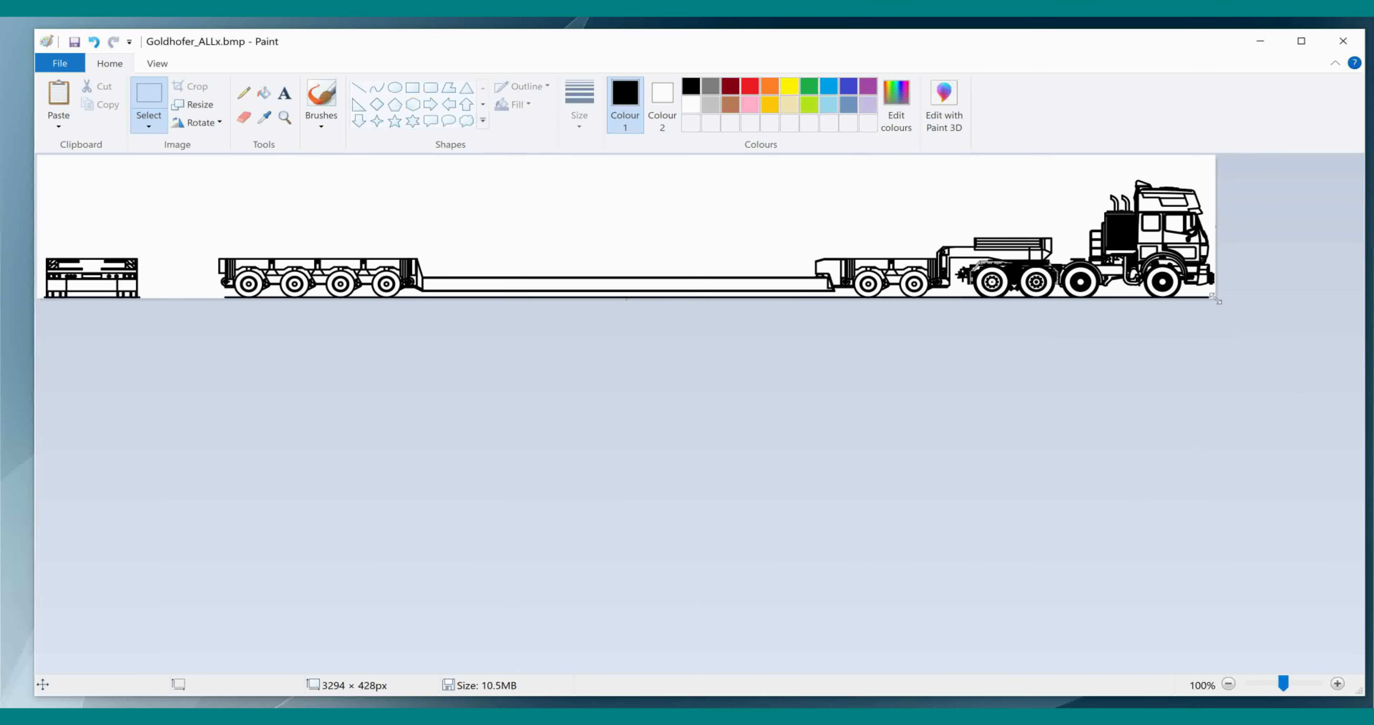
pyautogui.click(196, 124)
pyautogui.click(173, 180)
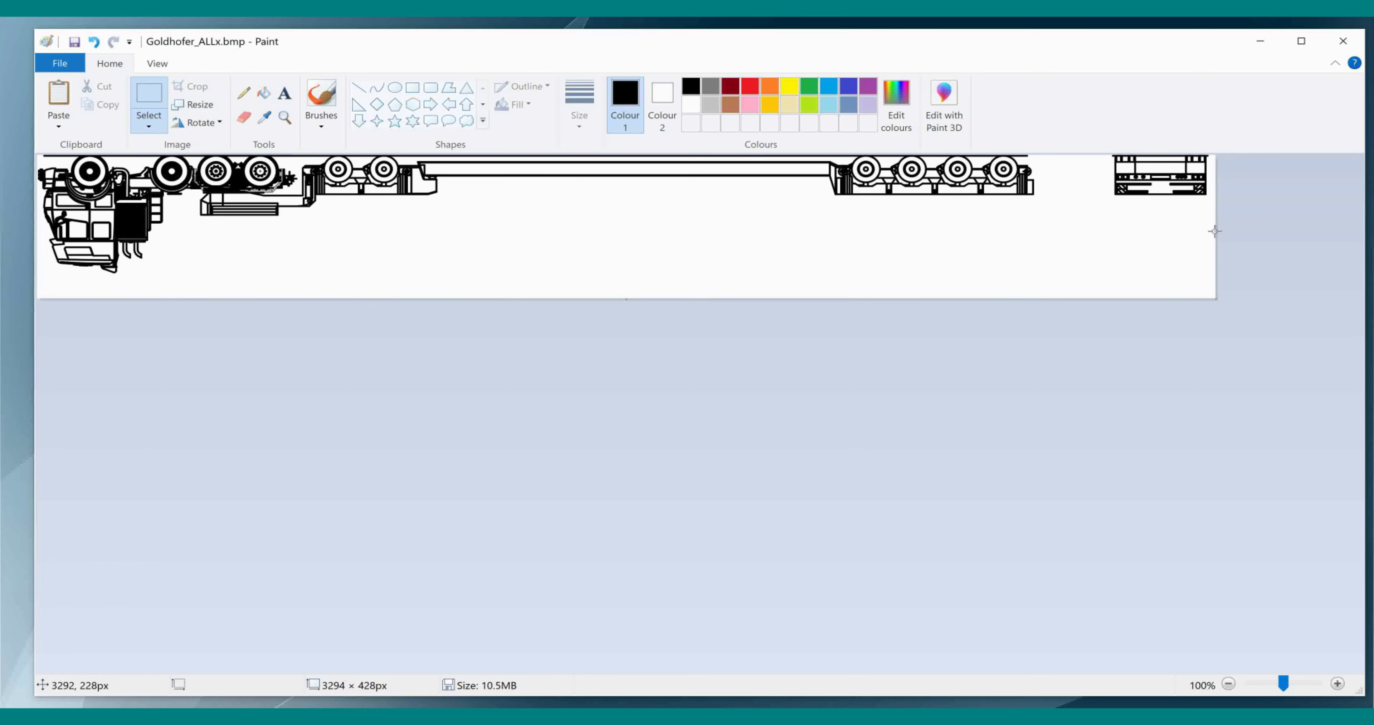
# Crop the inverted picture to 2789 × 353 px so only the side view remains, and rotate it 180° back upright
pyautogui.moveTo(1215, 231); pyautogui.dragTo(1035, 229)
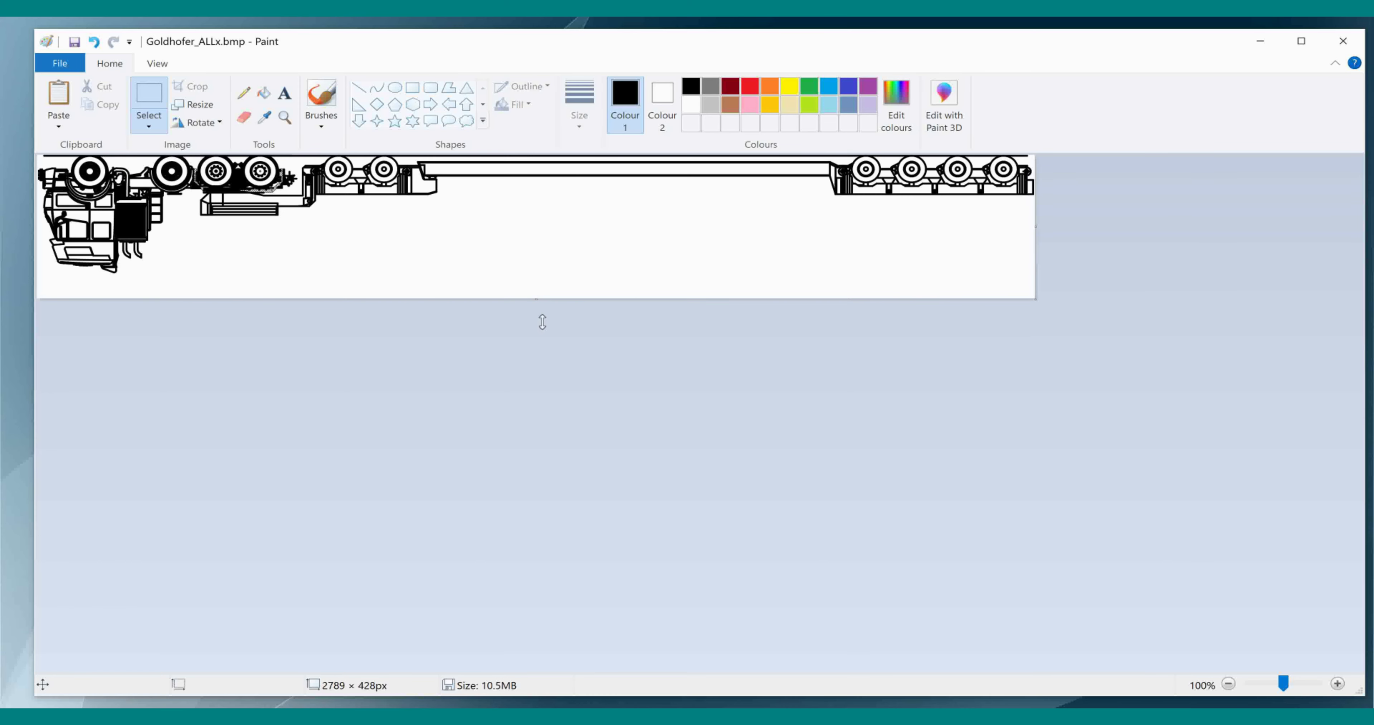
pyautogui.moveTo(536, 303); pyautogui.dragTo(530, 273)
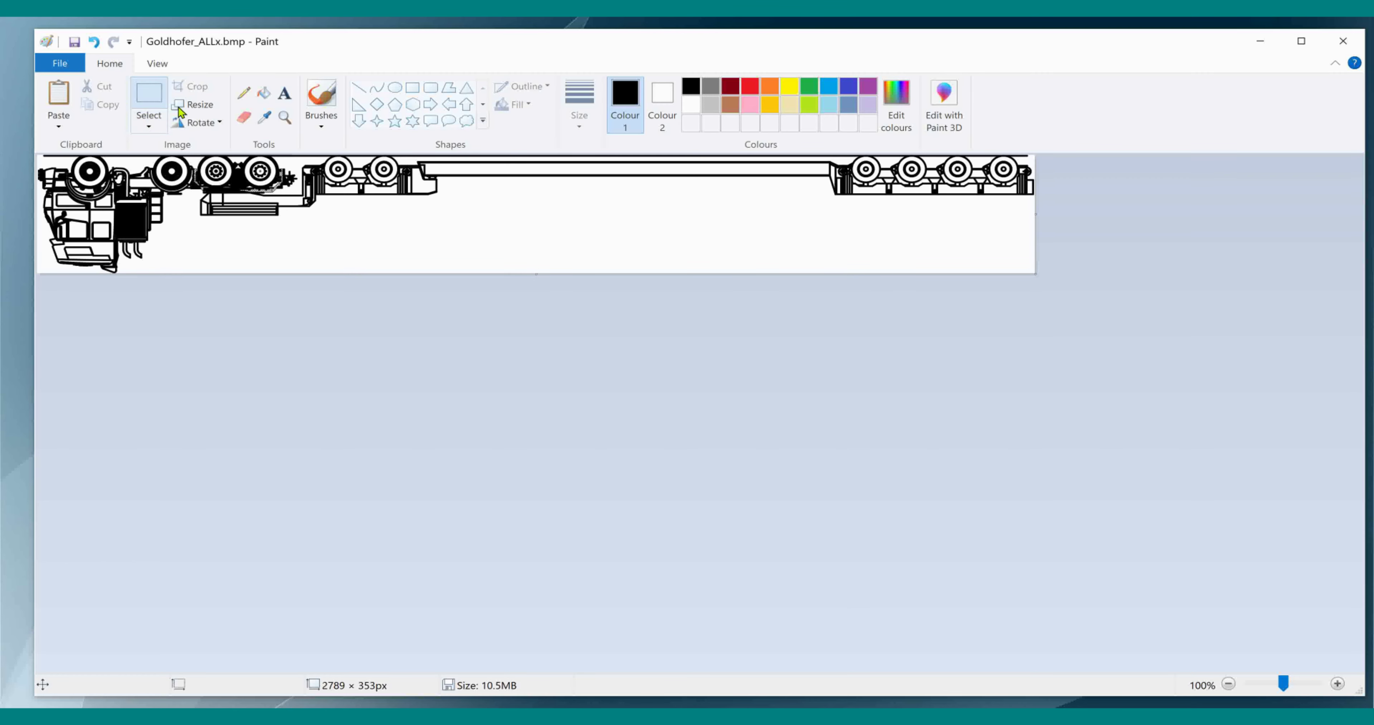
pyautogui.click(195, 122)
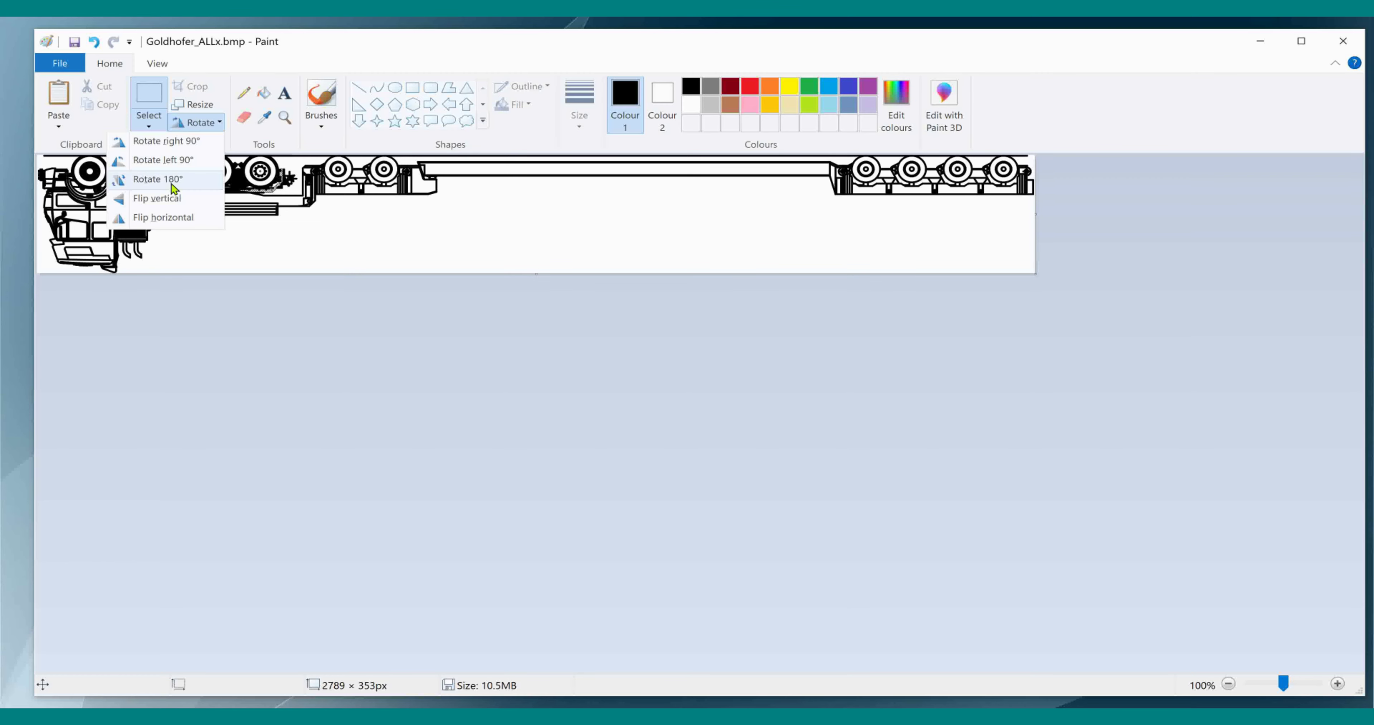
pyautogui.click(158, 179)
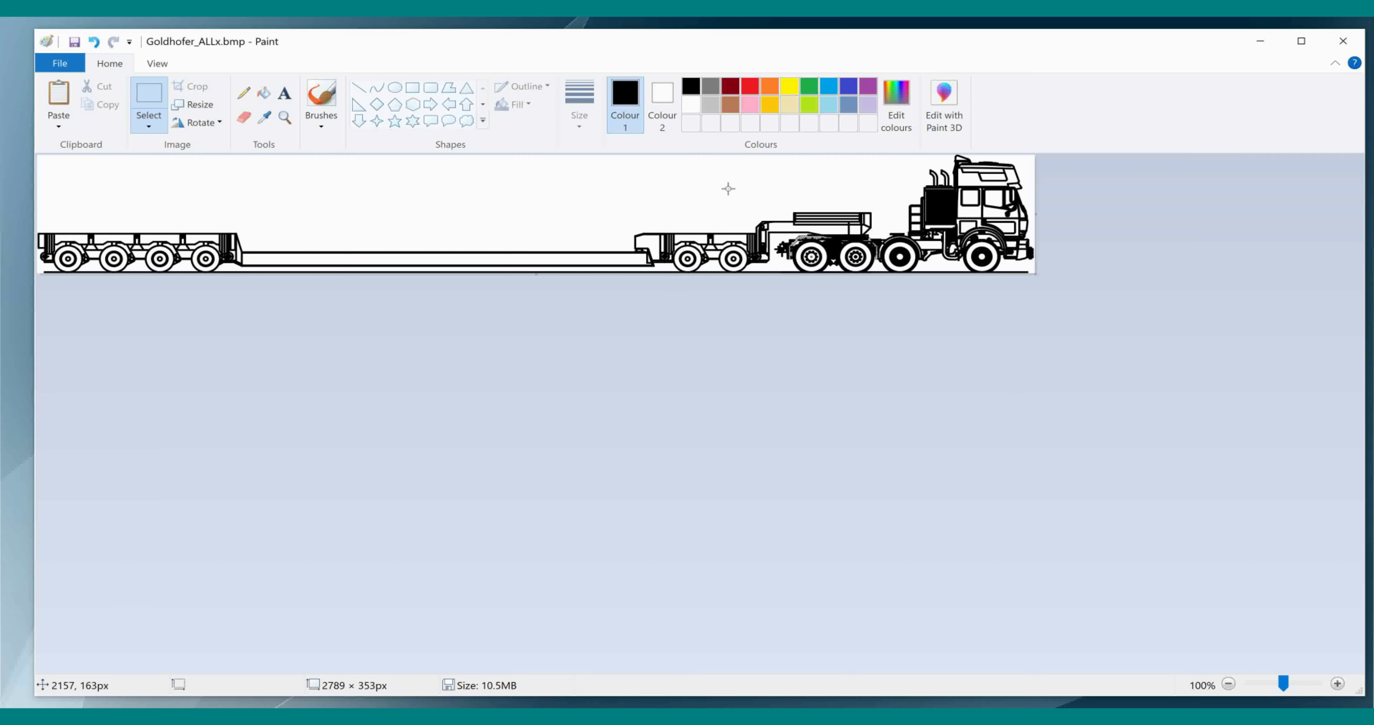
# Save the side view as a 24-bit bitmap in the Trailer_example folder, replacing the existing Goldhofer_Sidex.bmp
pyautogui.click(60, 63)
pyautogui.moveTo(101, 199)
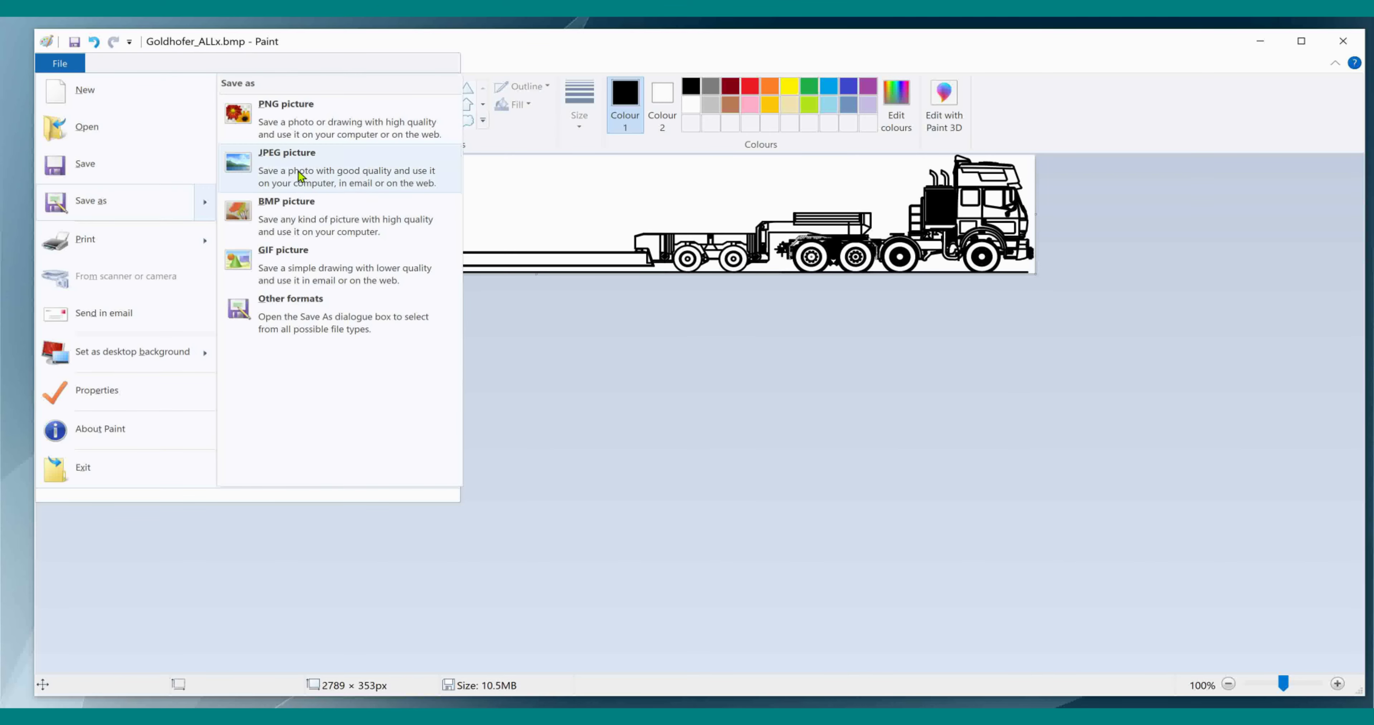
pyautogui.click(306, 215)
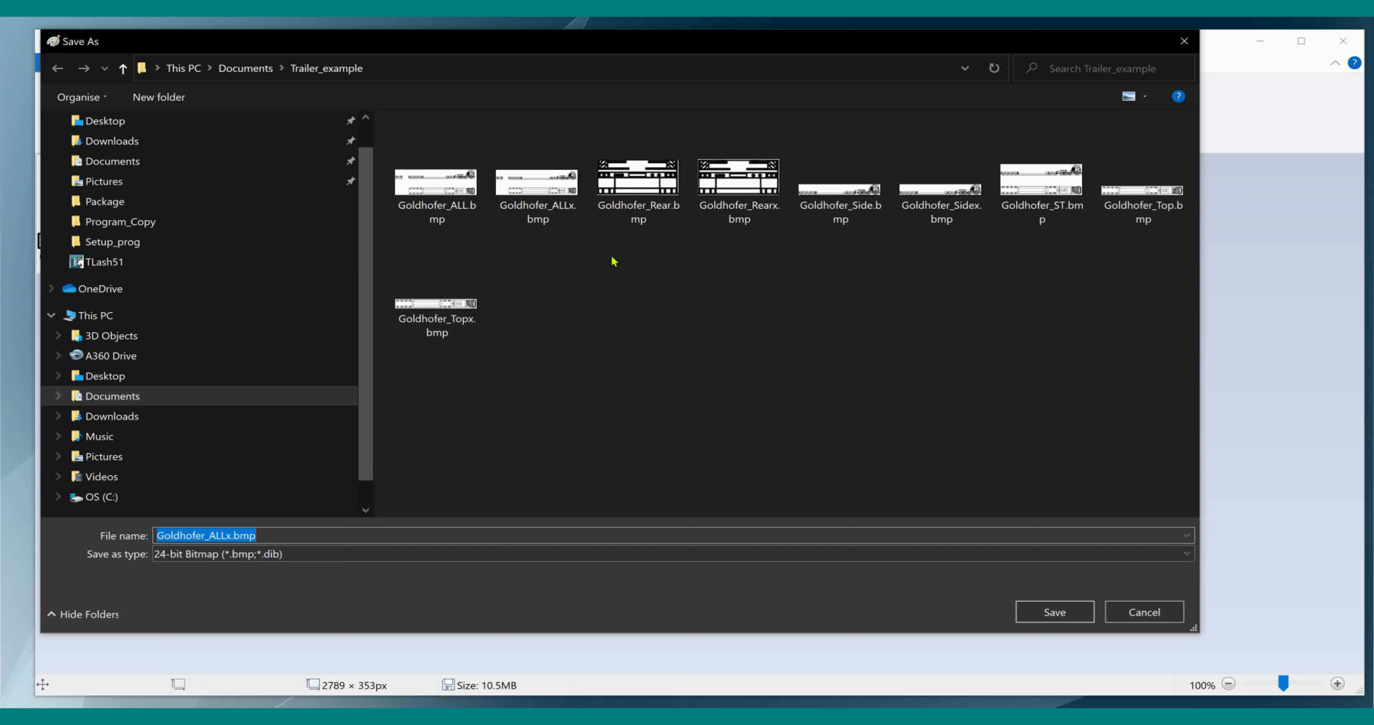
pyautogui.click(961, 218)
pyautogui.click(1055, 612)
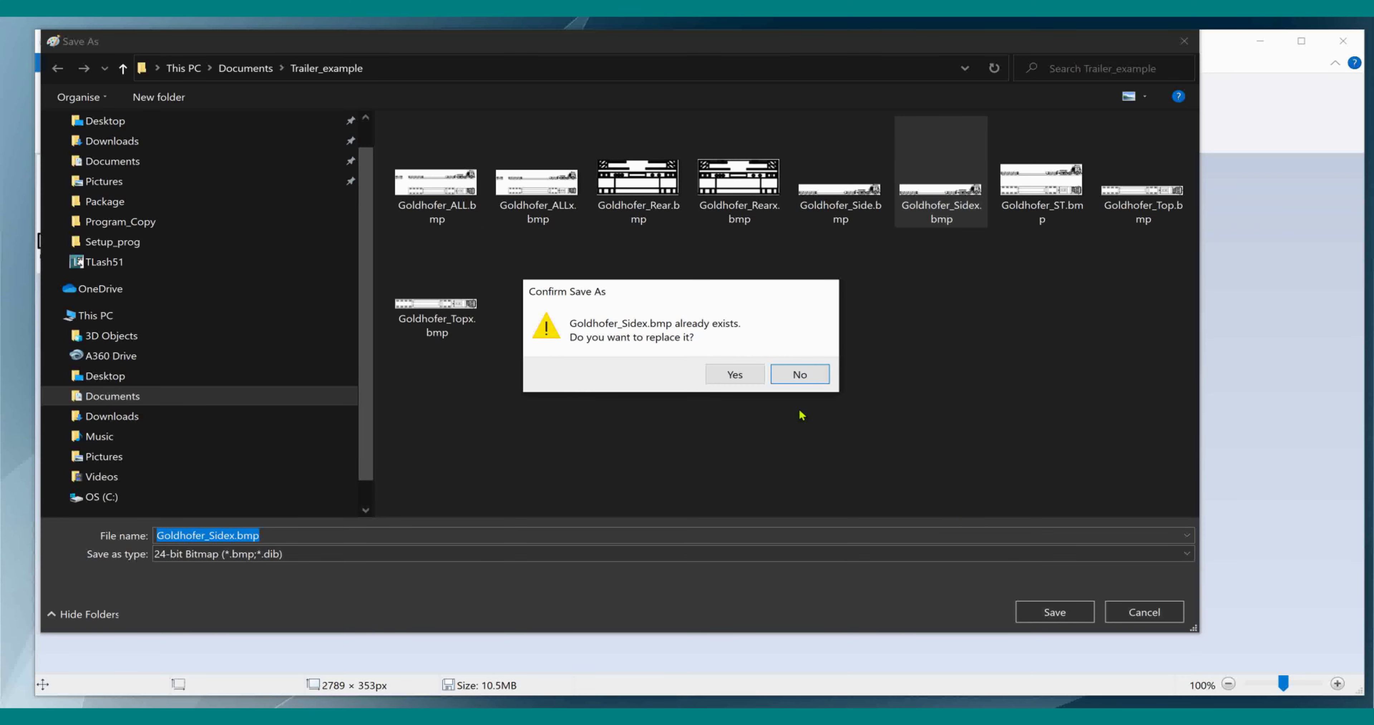
pyautogui.click(735, 377)
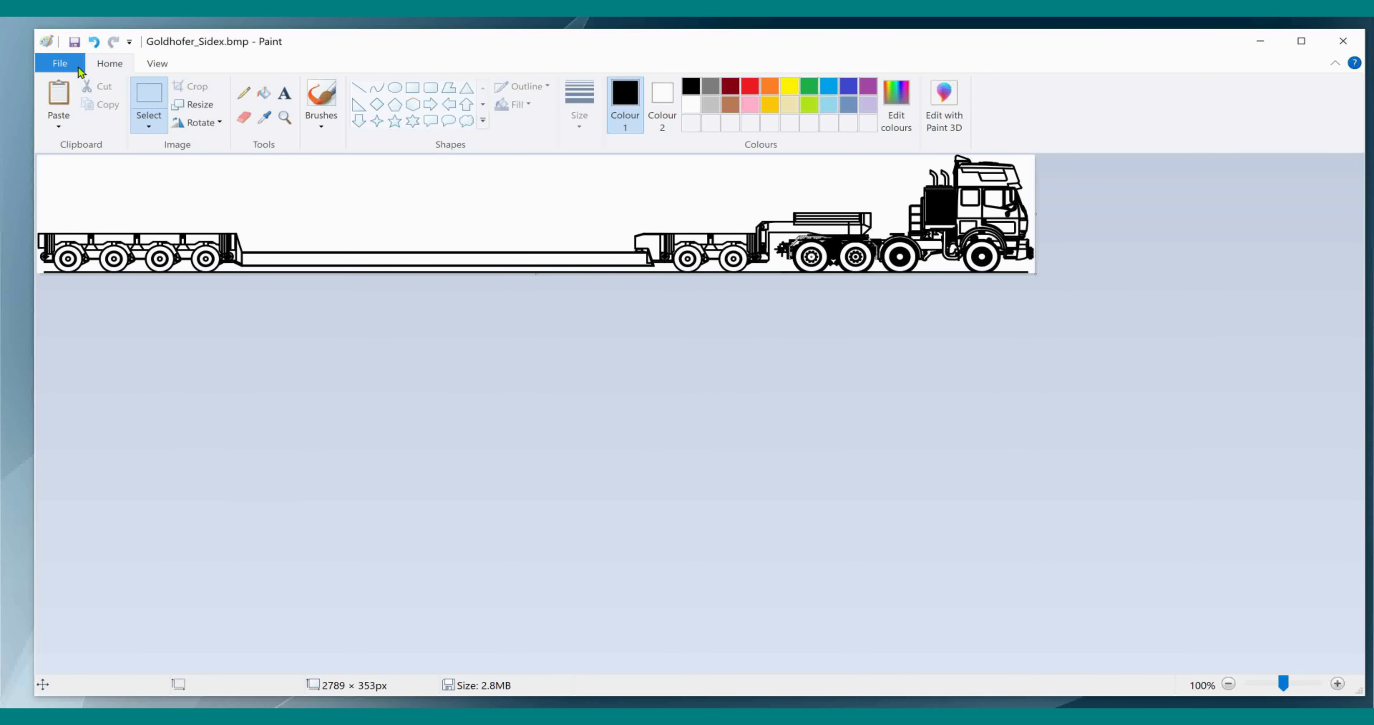
# Reopen Goldhofer_ALLx.bmp and crop the canvas to 307 × 453 px so only the rear view remains
pyautogui.click(59, 63)
pyautogui.click(270, 124)
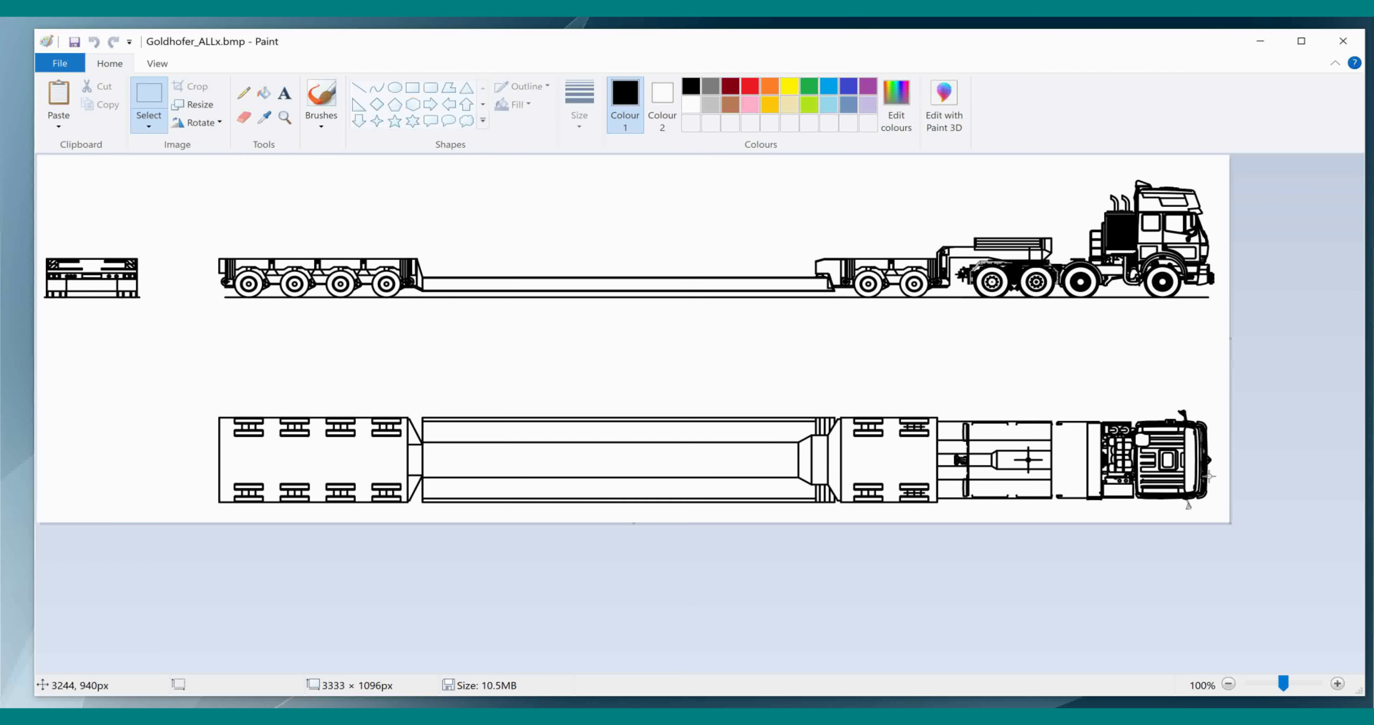
pyautogui.moveTo(1232, 524); pyautogui.dragTo(147, 308)
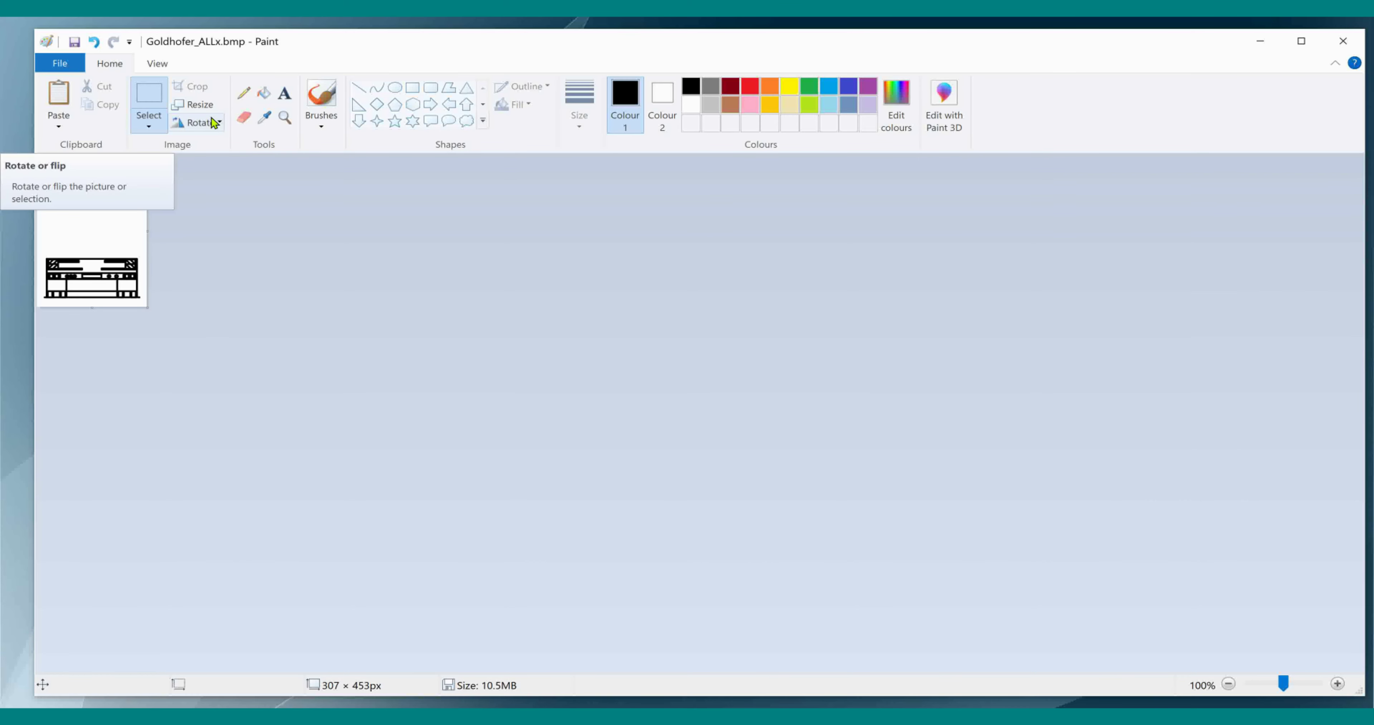
# Enlarge the rear view picture to 300 percent horizontally and vertically, keeping the aspect ratio
pyautogui.click(194, 105)
pyautogui.doubleClick(247, 204)
pyautogui.write('300')
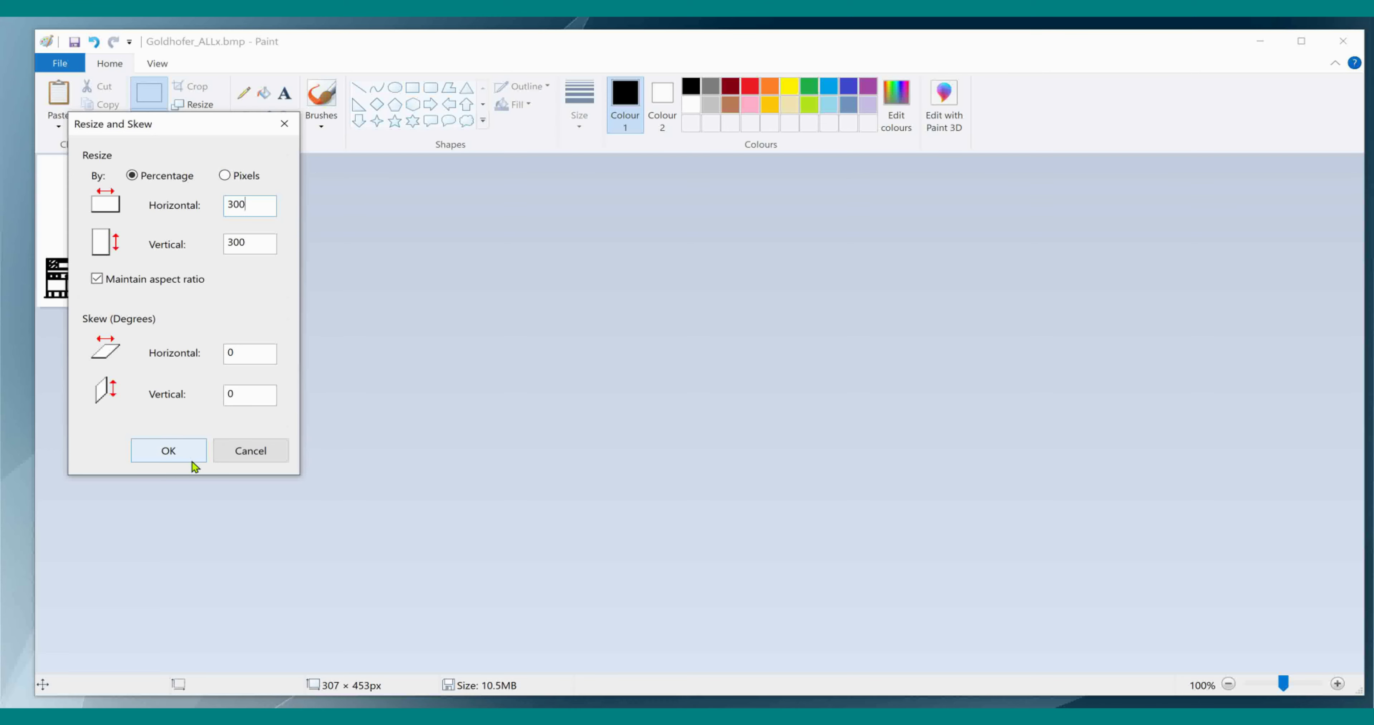
pyautogui.click(180, 450)
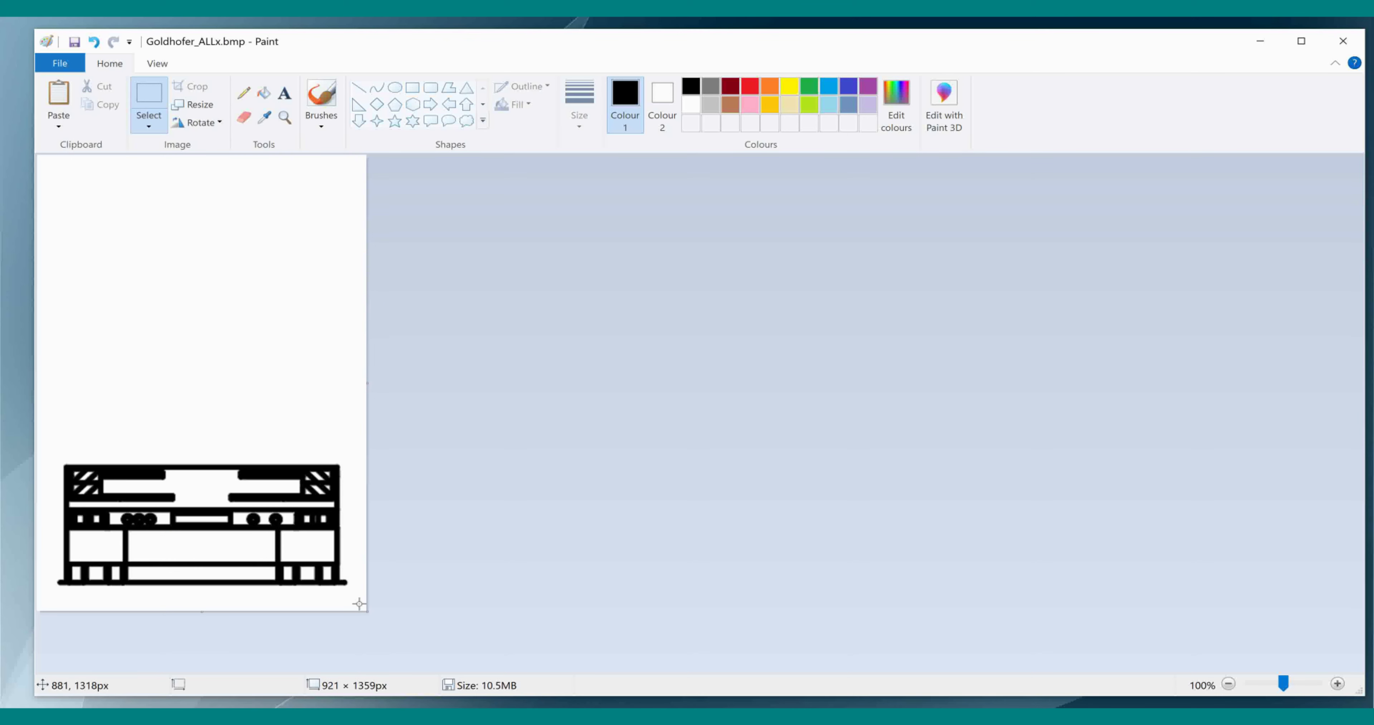
# Crop the enlarged rear view's right and lower margins to 857 × 1286 px and rotate the picture 180°
pyautogui.moveTo(364, 612); pyautogui.dragTo(345, 591)
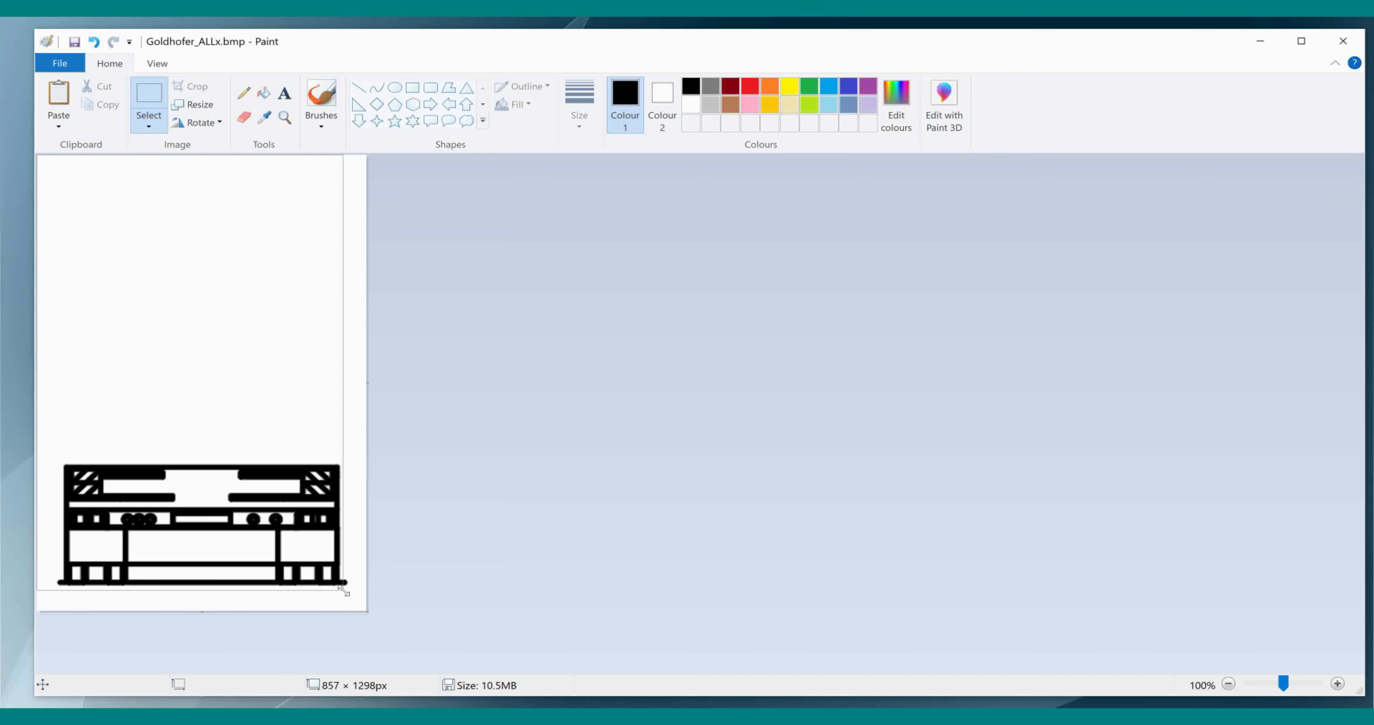
pyautogui.moveTo(344, 591); pyautogui.dragTo(344, 589)
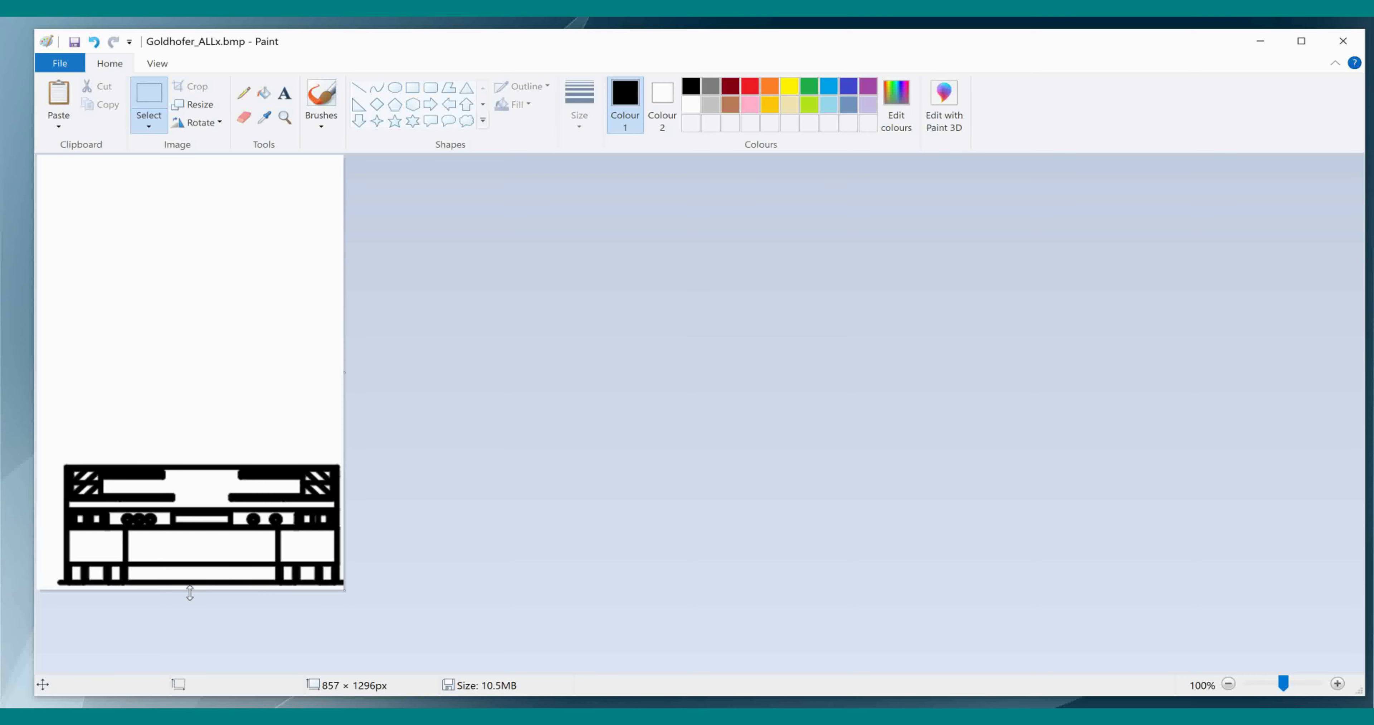
pyautogui.moveTo(189, 593); pyautogui.dragTo(189, 587)
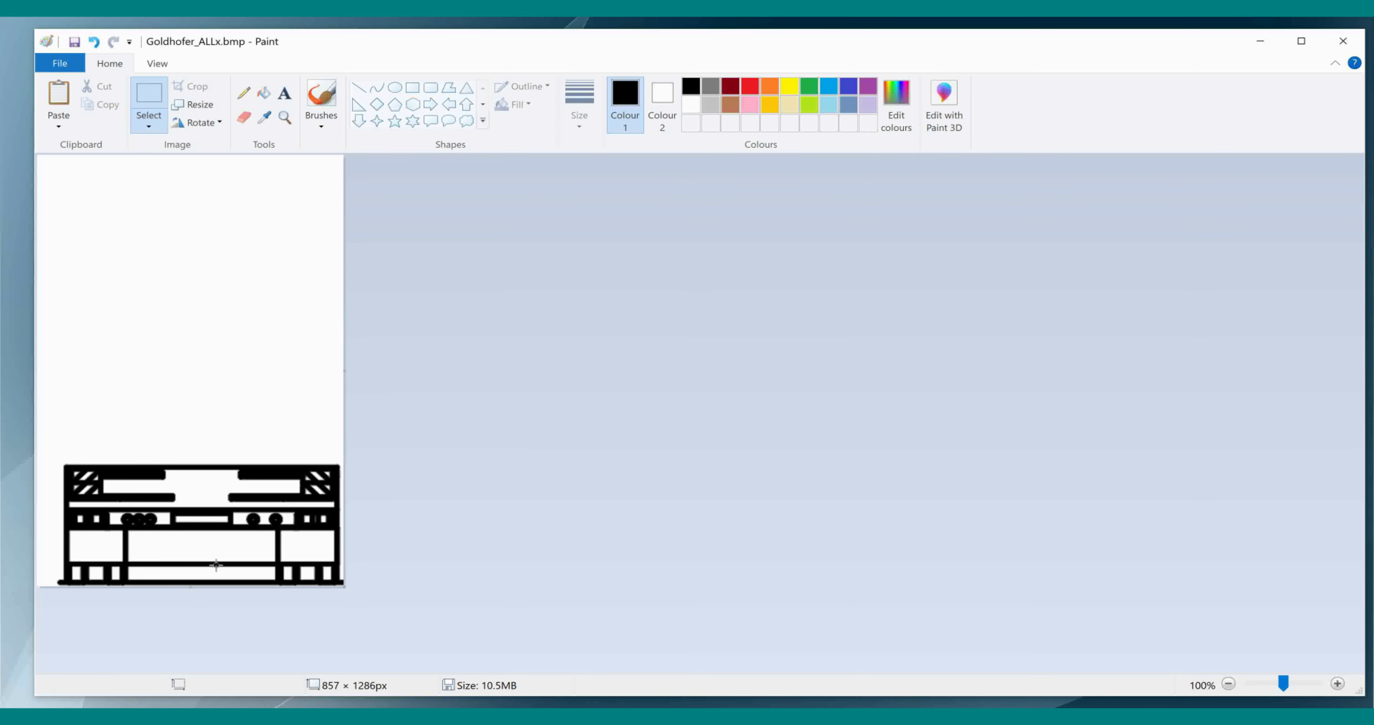
pyautogui.click(197, 124)
pyautogui.click(188, 181)
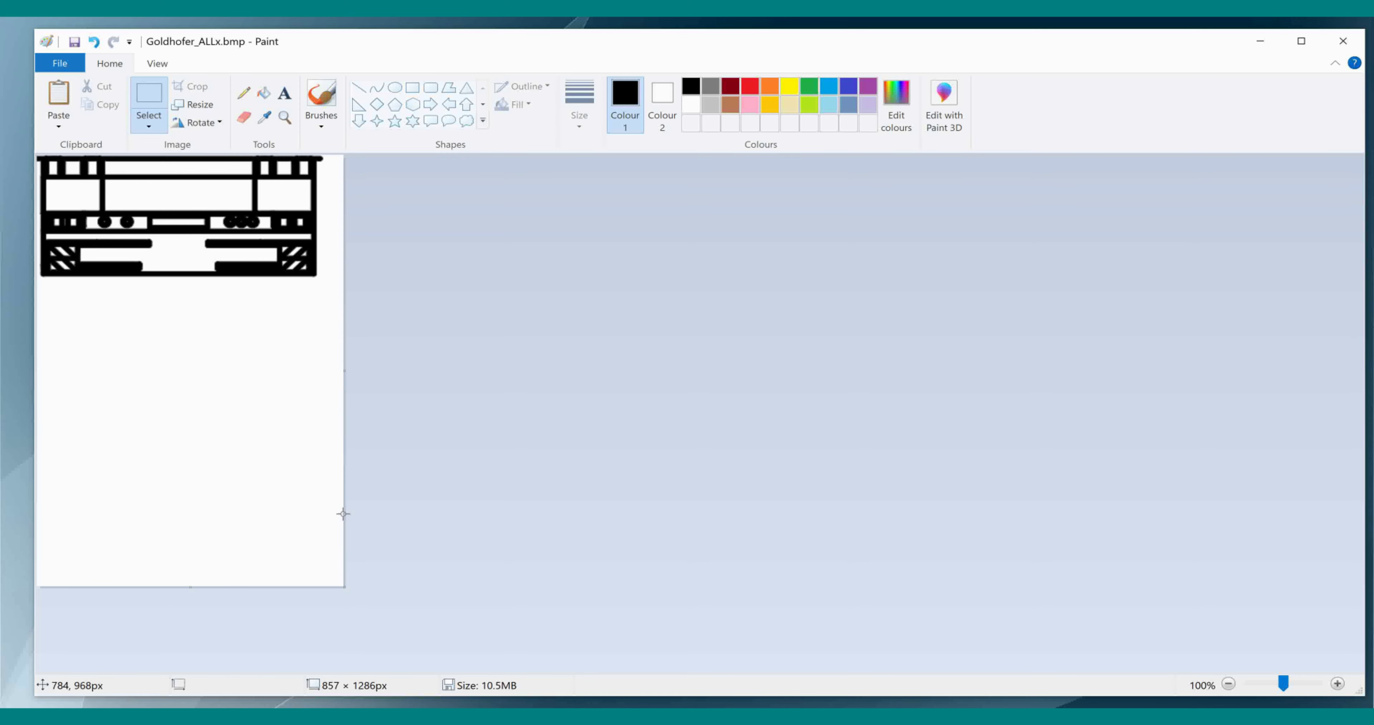
# Crop the inverted rear view to 782 × 365 px, removing the empty area beside and below it
pyautogui.moveTo(341, 583); pyautogui.dragTo(326, 322)
pyautogui.click(312, 528)
pyautogui.moveTo(343, 585); pyautogui.dragTo(318, 277)
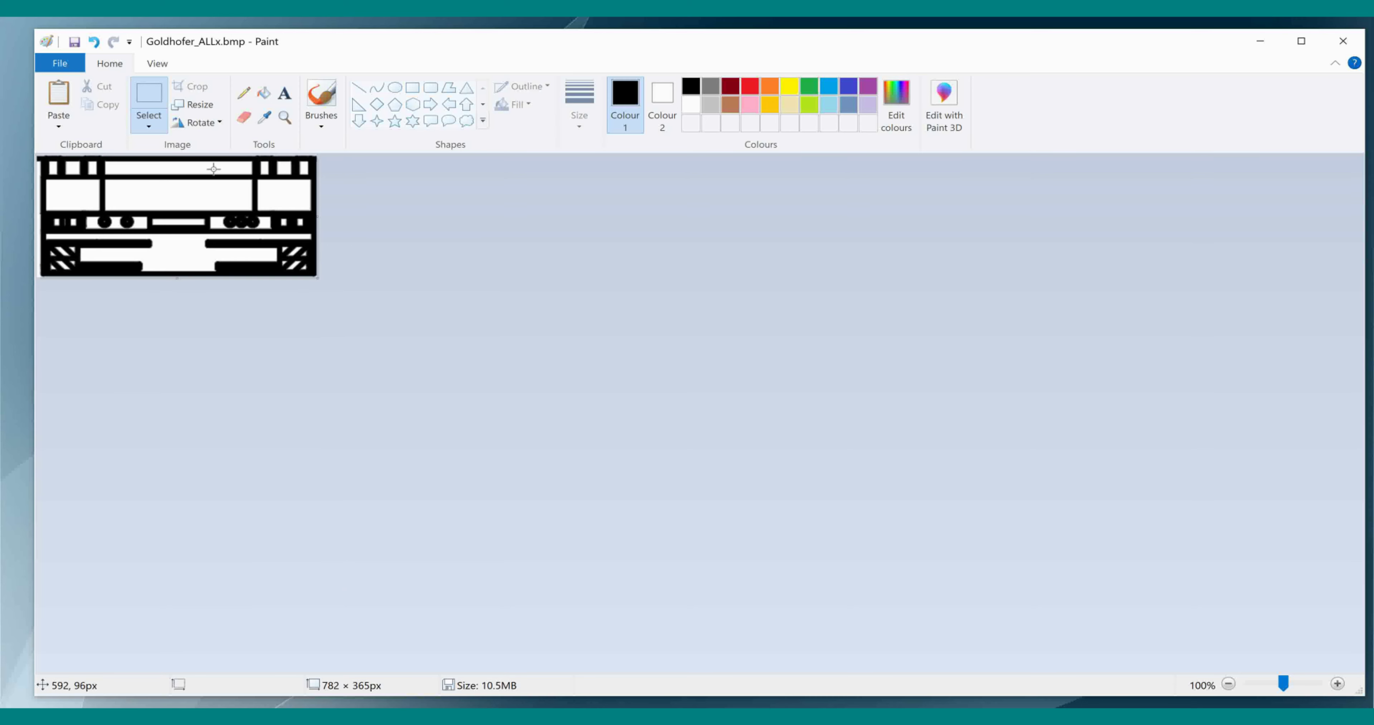
# Rotate the rear view 180° back upright and trim its right edge to a width of 774 px
pyautogui.click(193, 122)
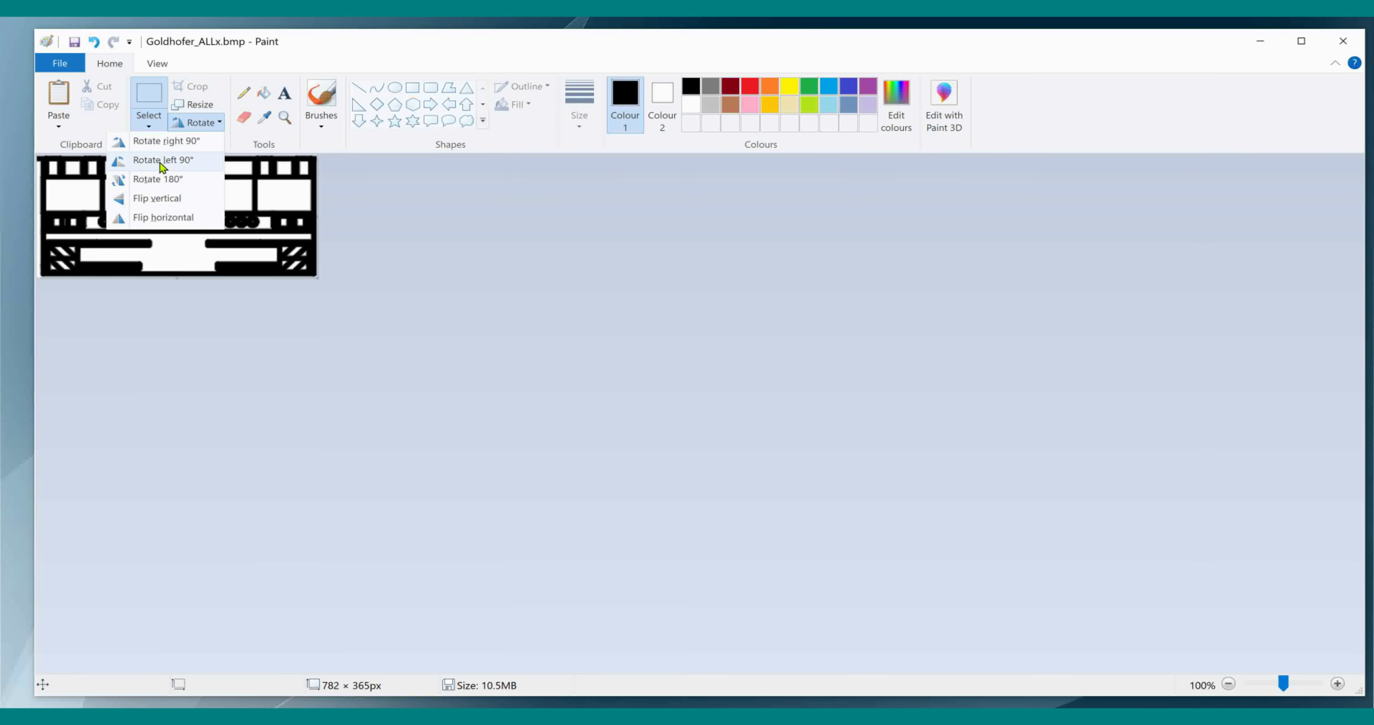
pyautogui.click(170, 180)
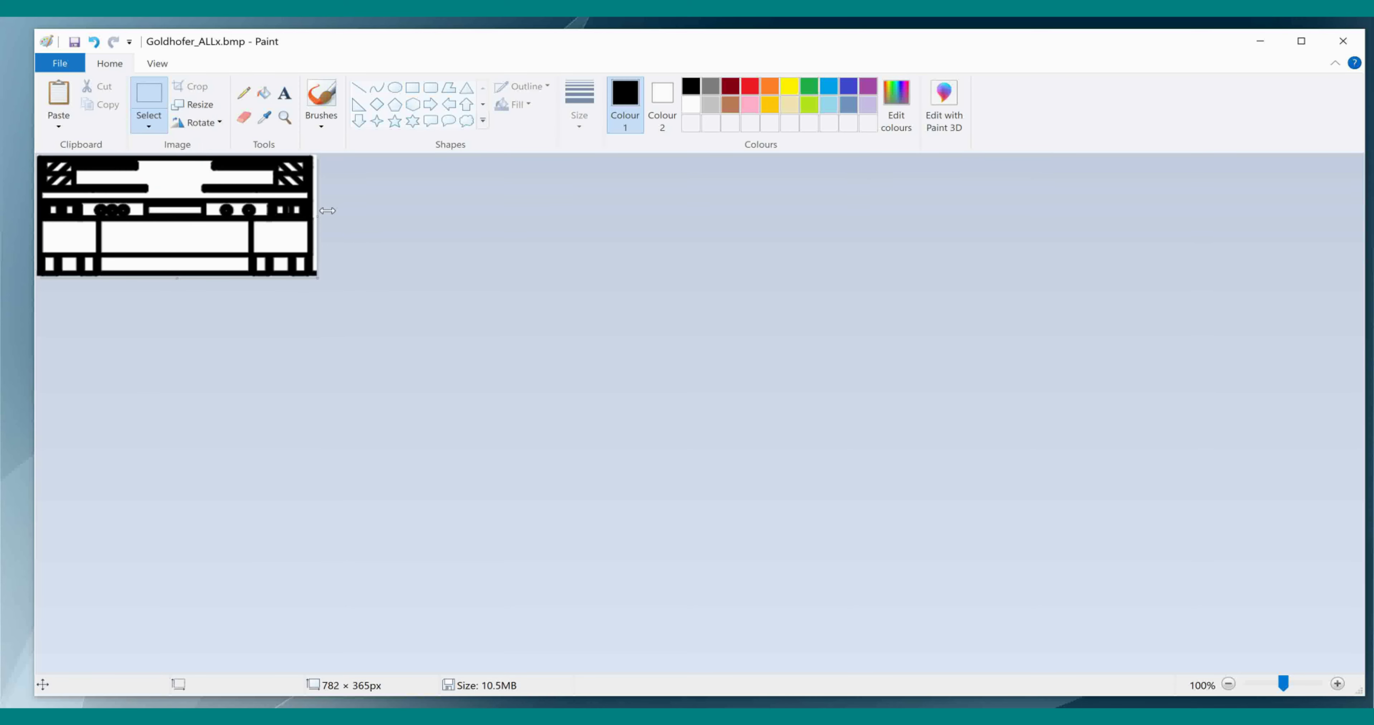
pyautogui.moveTo(320, 213); pyautogui.dragTo(313, 213)
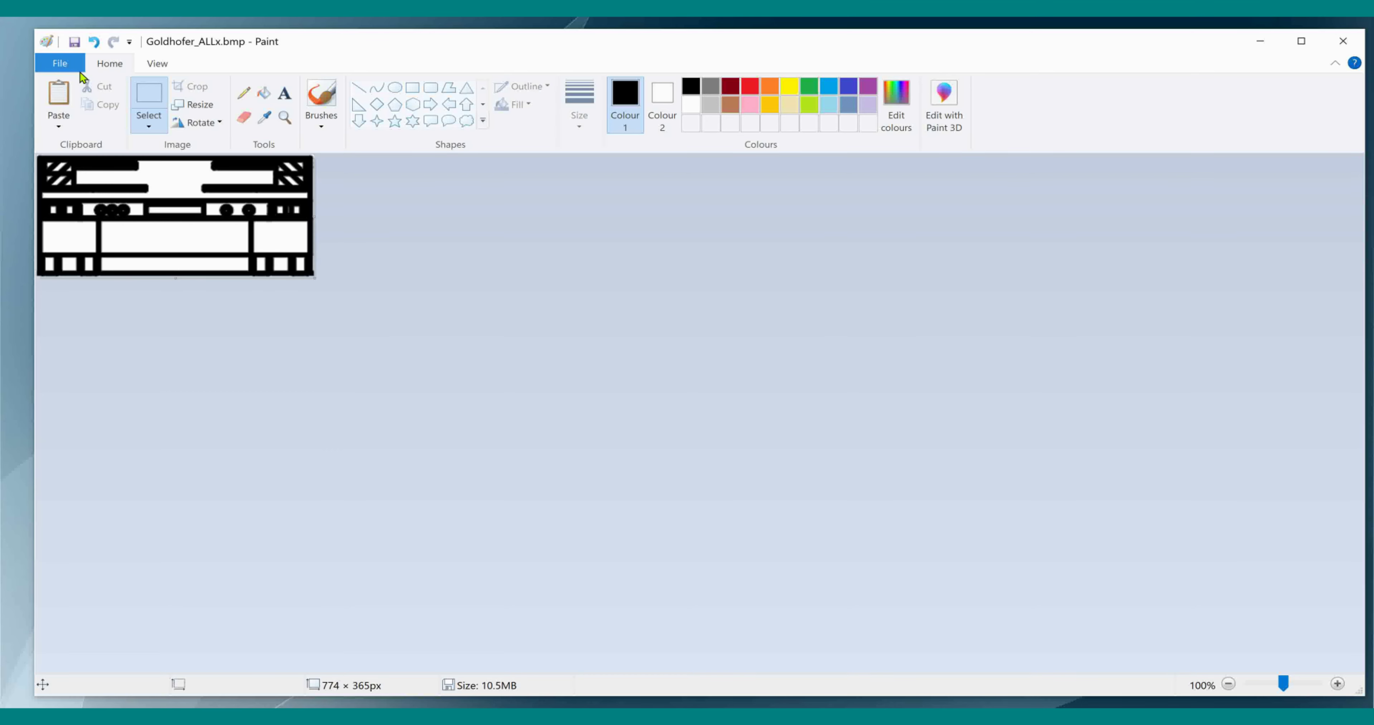
# Save the rear view as a 24-bit bitmap in the Trailer_example folder, replacing the existing Goldhofer_Rearx.bmp
pyautogui.click(69, 63)
pyautogui.moveTo(75, 201)
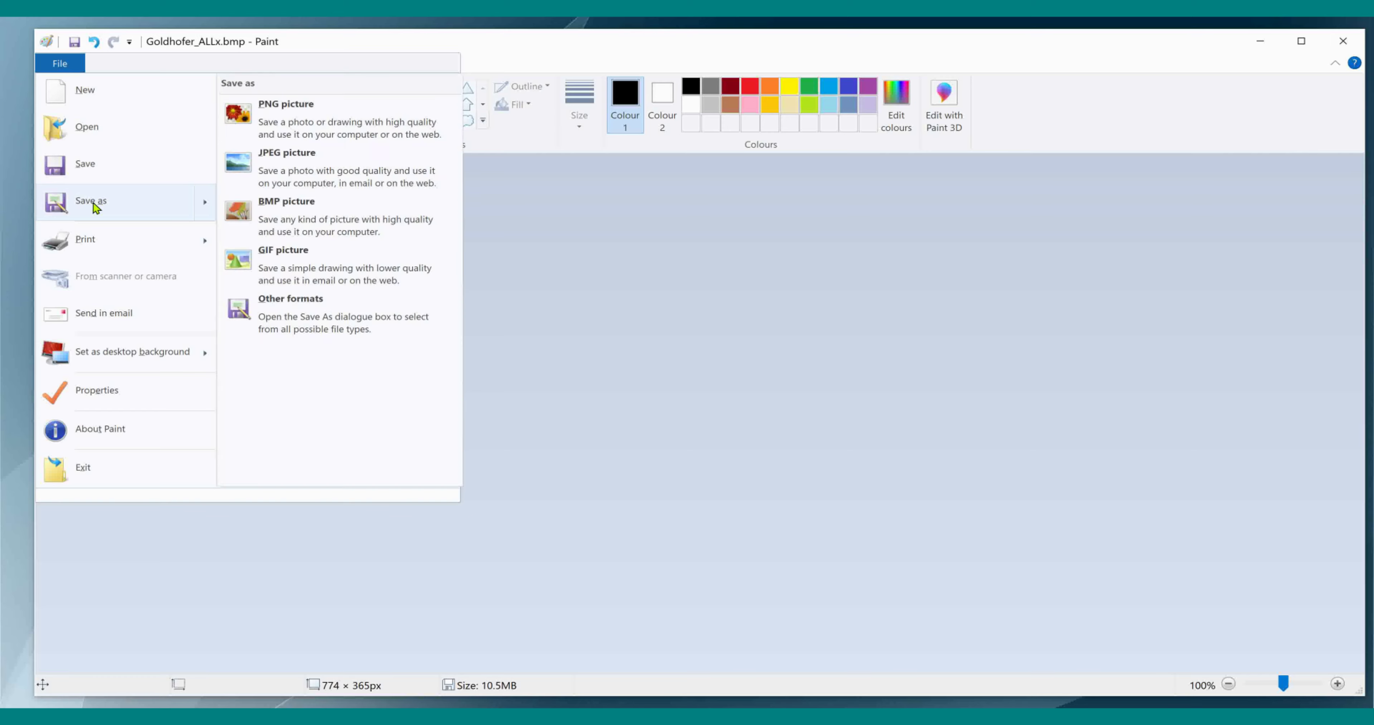
pyautogui.click(294, 207)
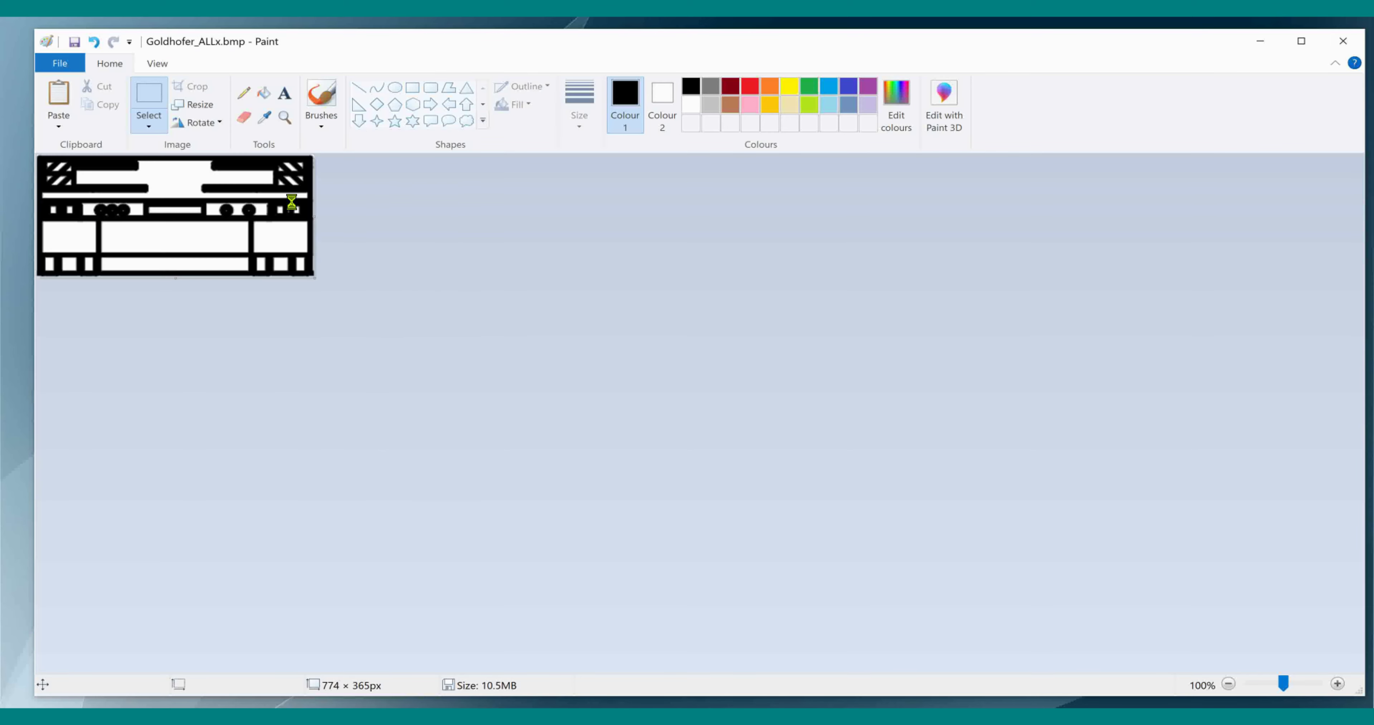
pyautogui.click(747, 184)
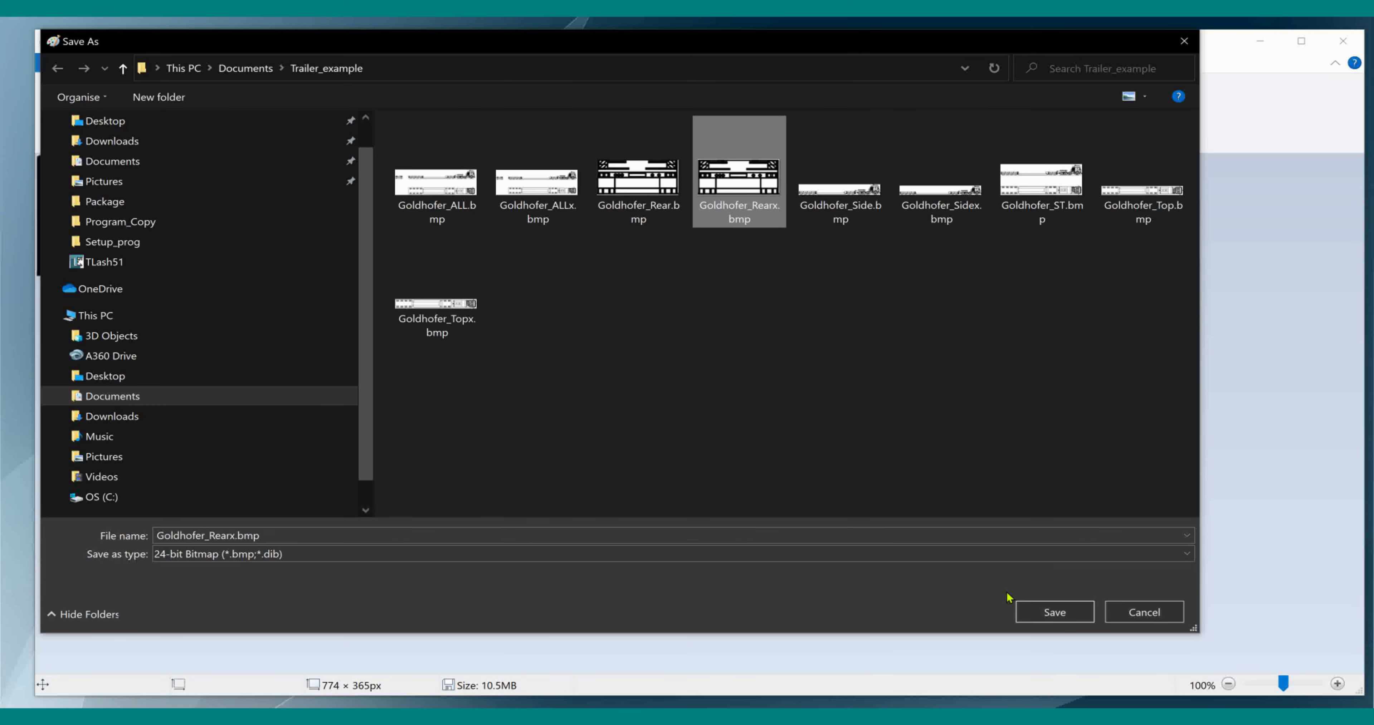
pyautogui.click(1041, 616)
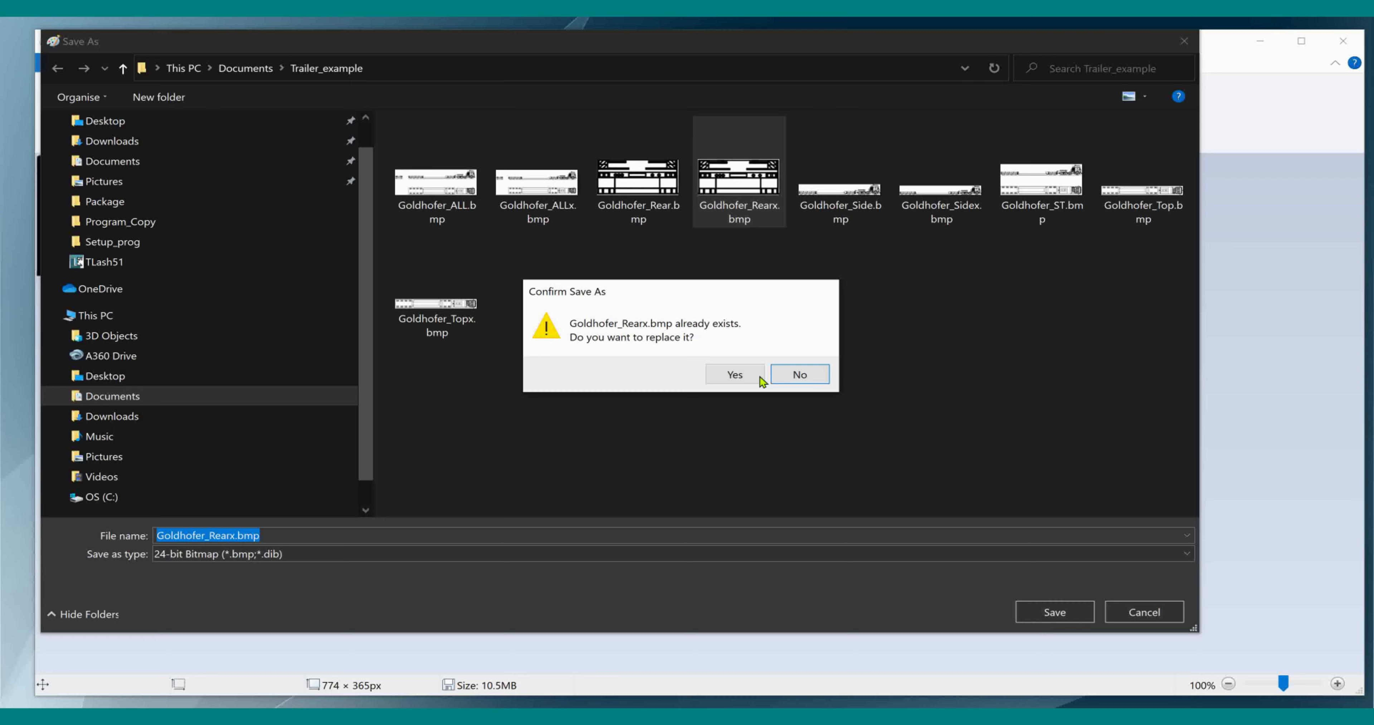
pyautogui.click(760, 375)
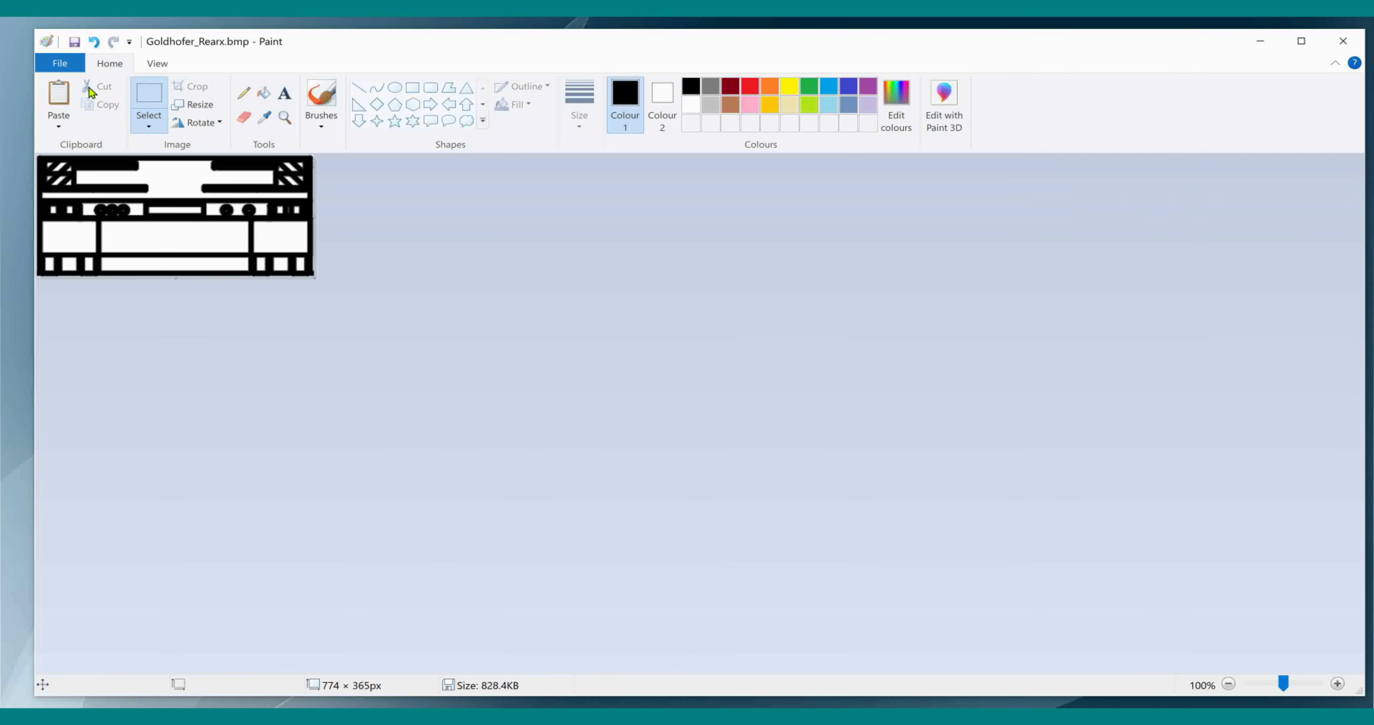
# Reopen Goldhofer_ALLx.bmp and crop its lower and right margins close to the top view, to 3289 × 1056 px
pyautogui.click(59, 64)
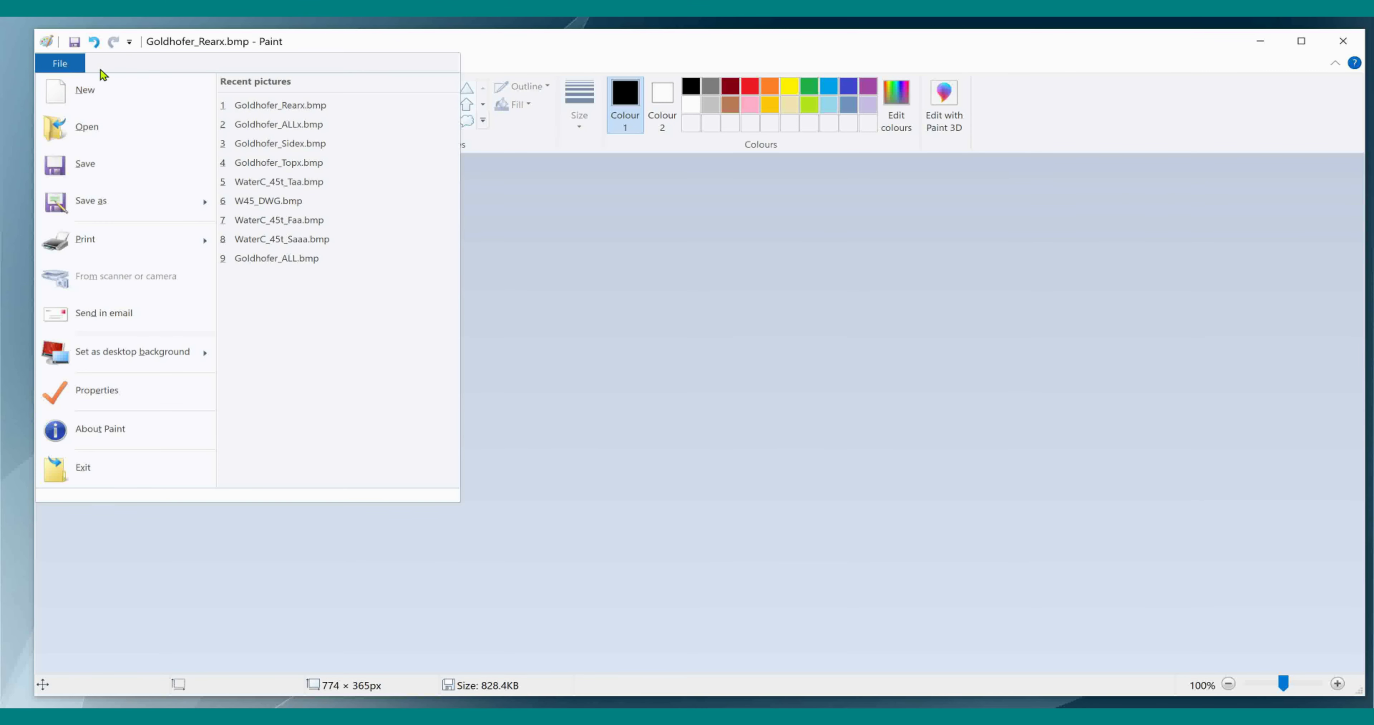
pyautogui.click(262, 130)
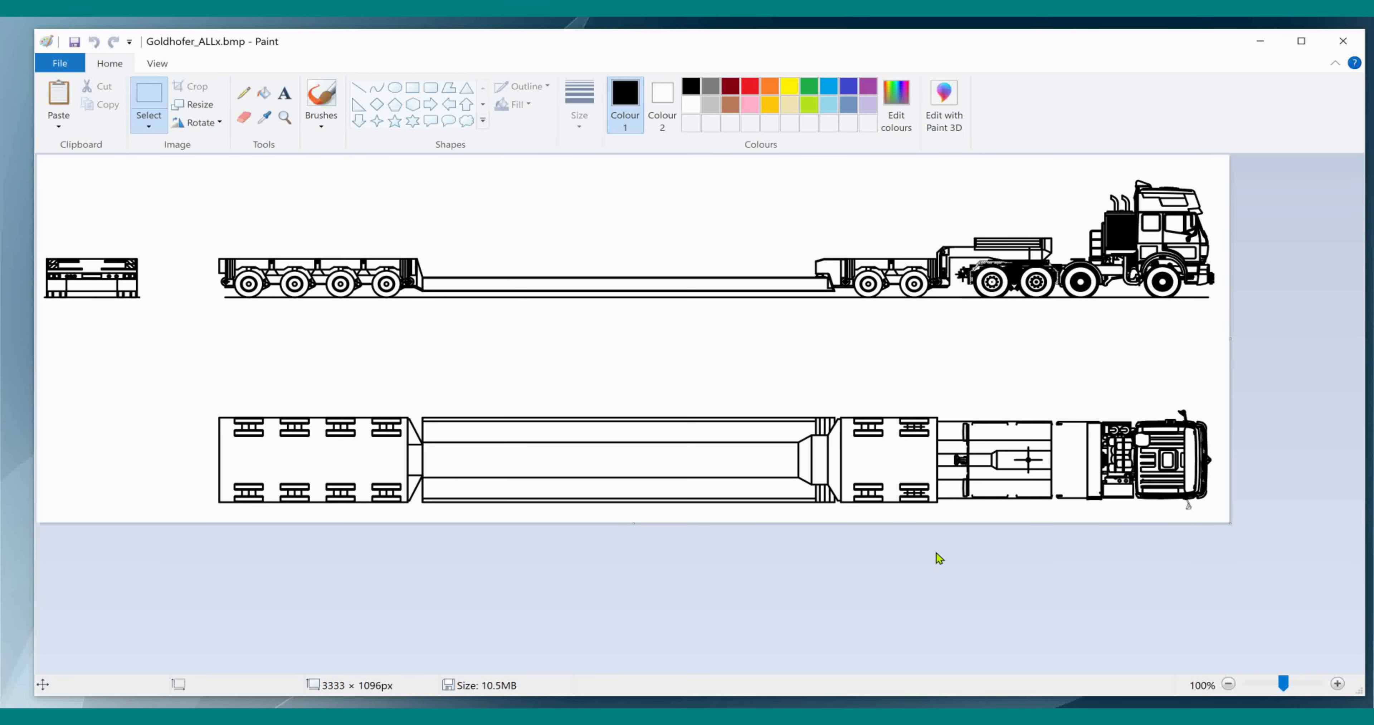
pyautogui.moveTo(630, 521); pyautogui.dragTo(620, 510)
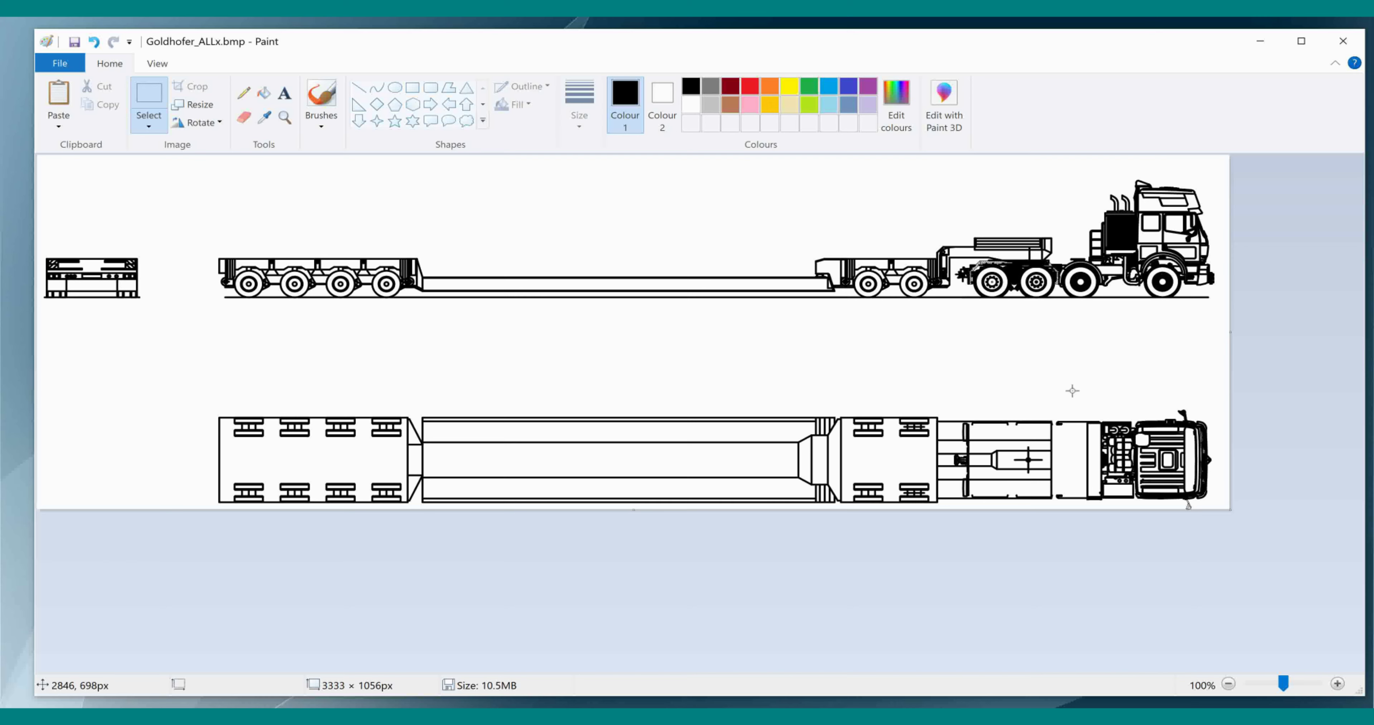
pyautogui.moveTo(1230, 331); pyautogui.dragTo(1214, 336)
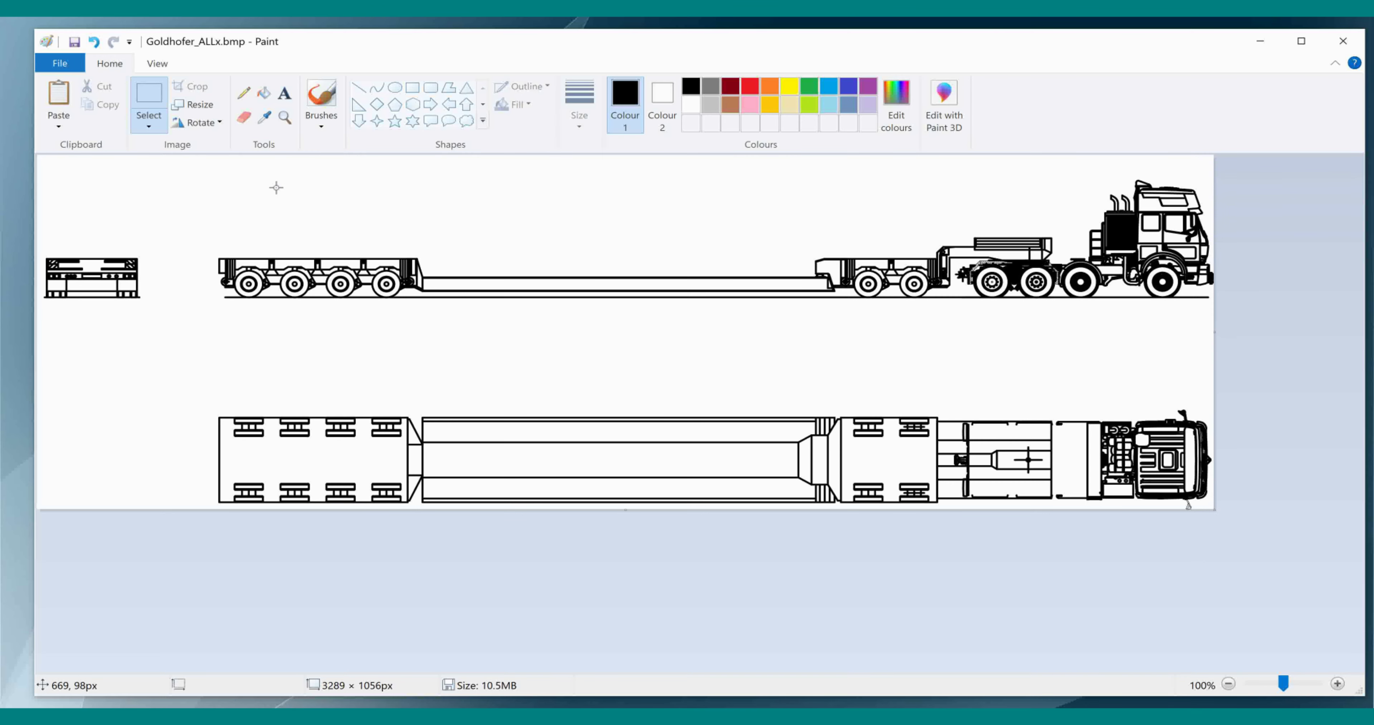
# Rotate the picture 180° and crop it to 2782 × 368 px so only the top view remains
pyautogui.click(202, 127)
pyautogui.click(170, 181)
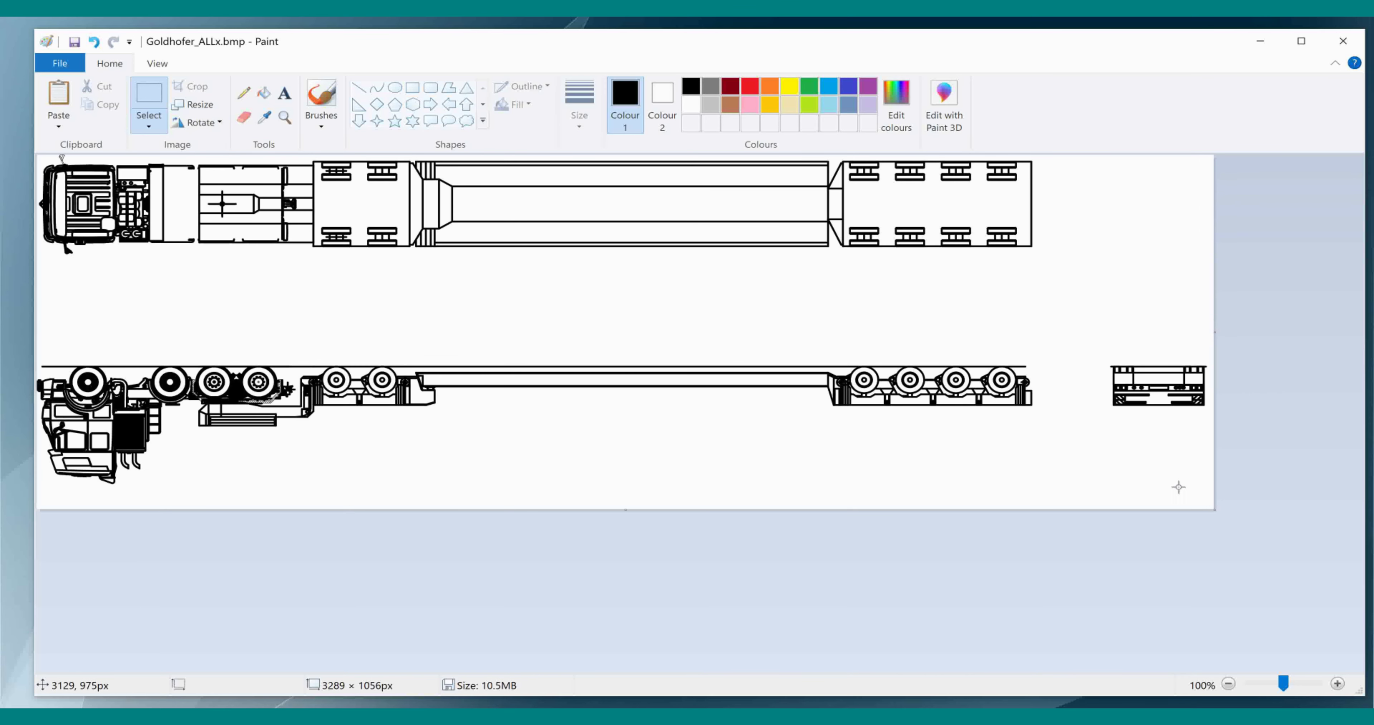
pyautogui.moveTo(1212, 507); pyautogui.dragTo(1038, 274)
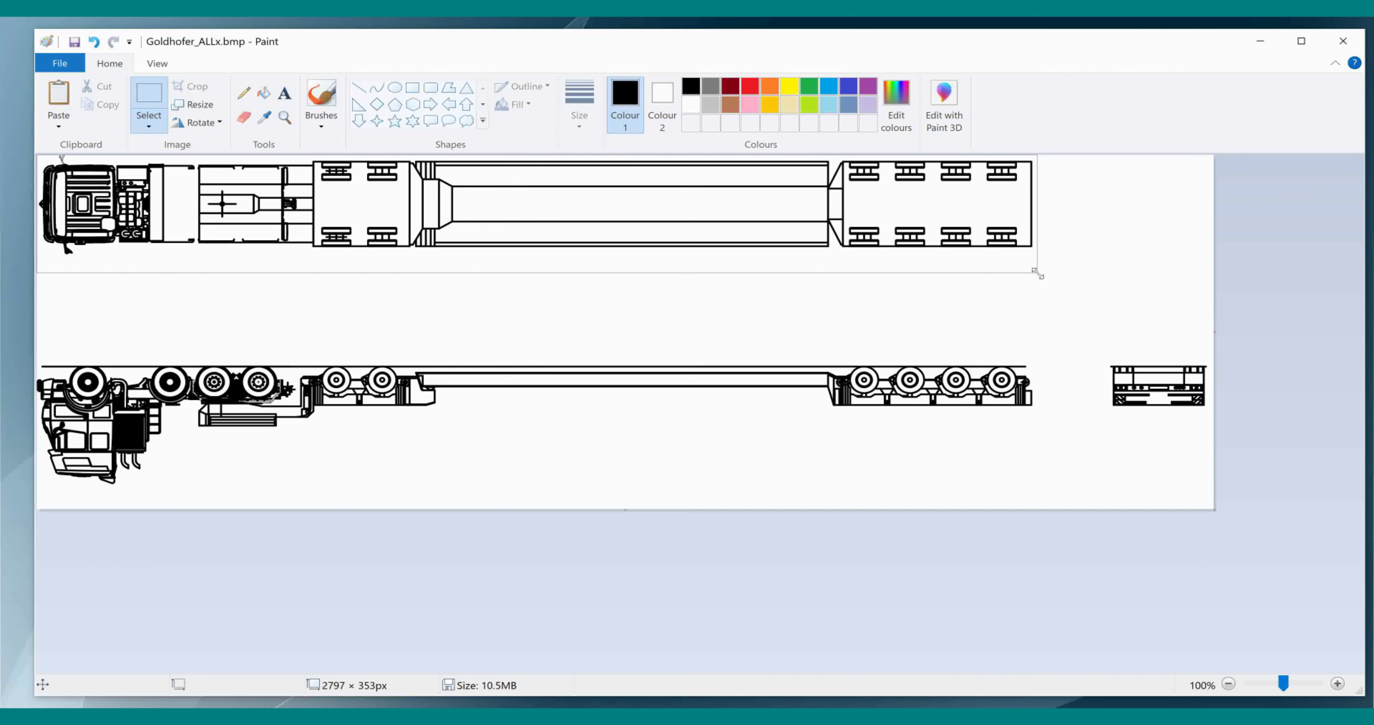
pyautogui.moveTo(1036, 274); pyautogui.dragTo(1032, 278)
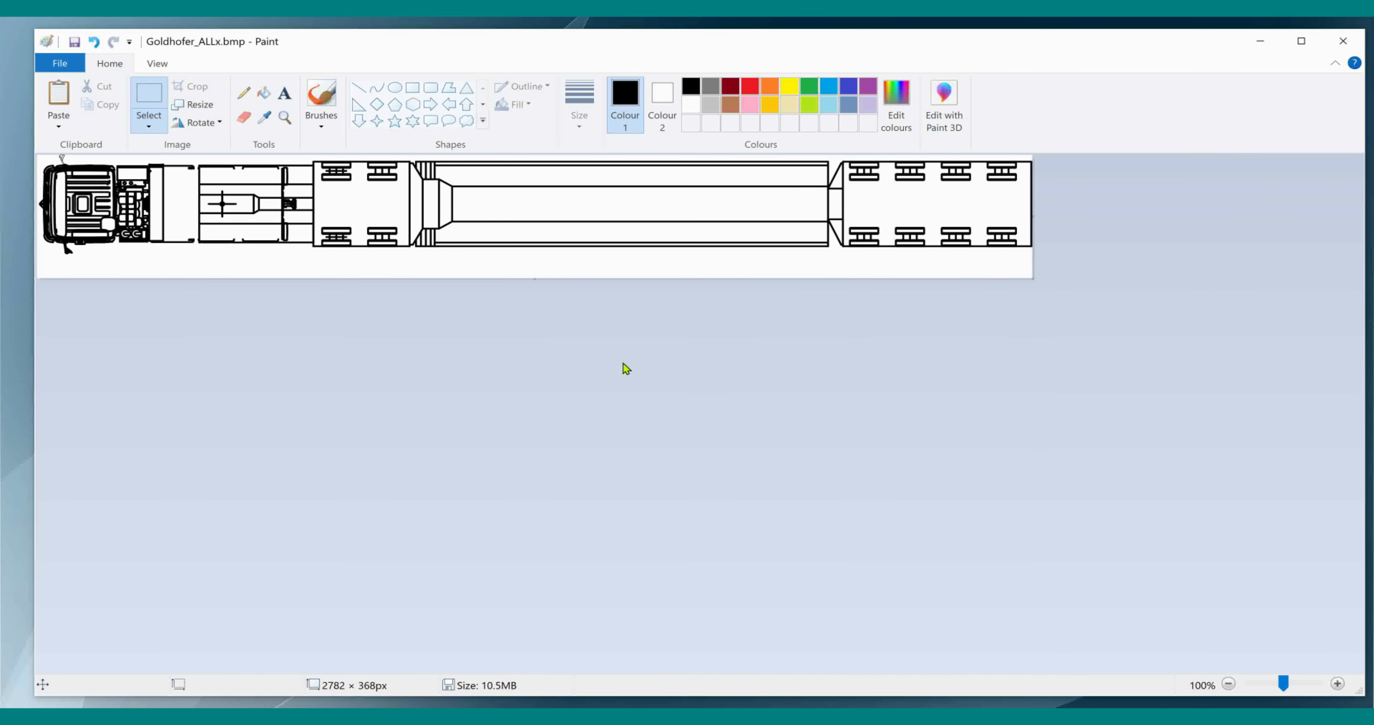
# Trim the blank lower margin of the top view to a height of 298 px and rotate the picture 180°
pyautogui.moveTo(539, 282); pyautogui.dragTo(524, 255)
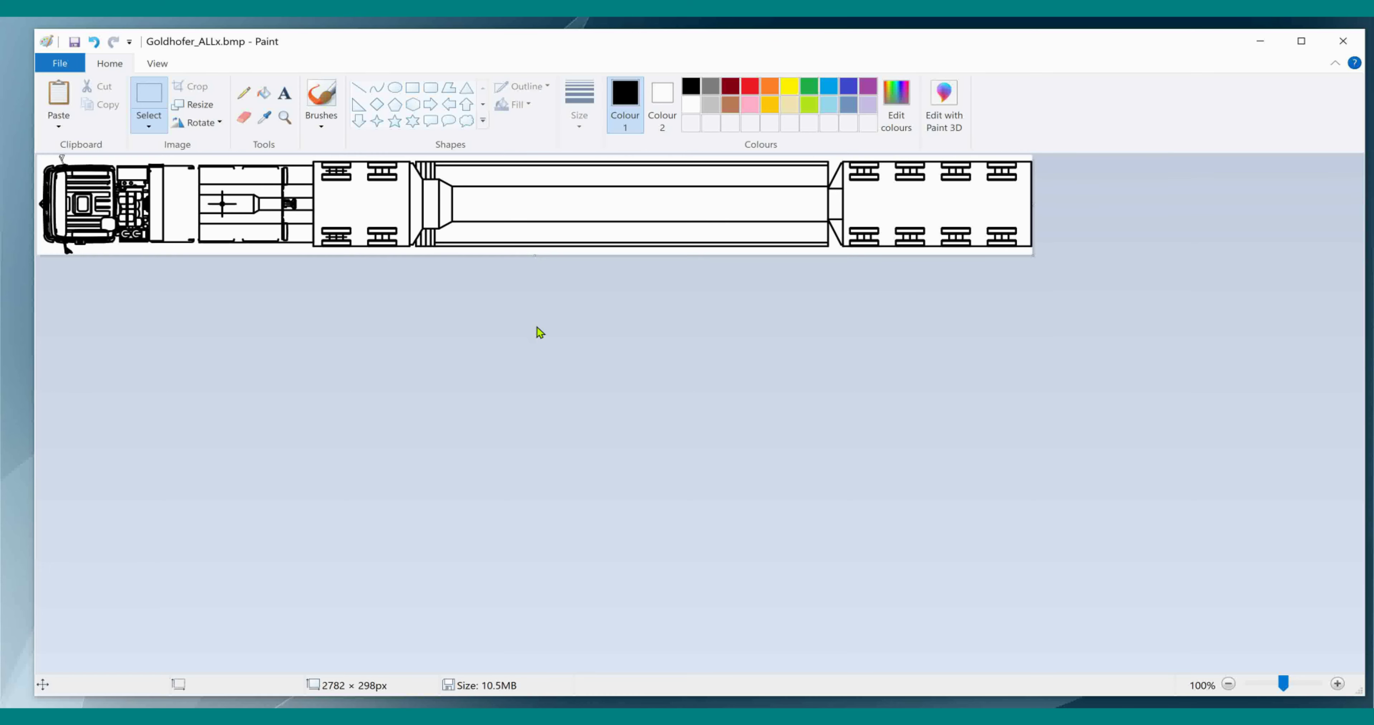
pyautogui.click(181, 120)
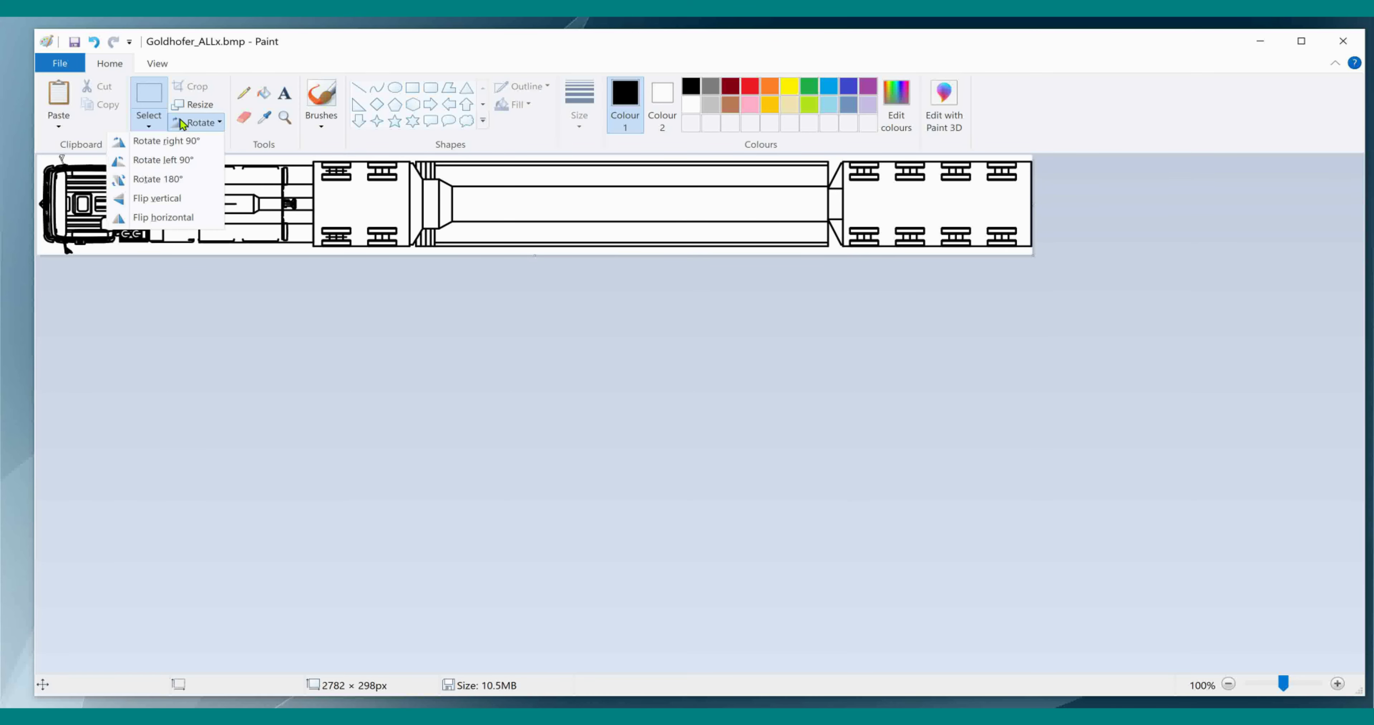
pyautogui.click(161, 180)
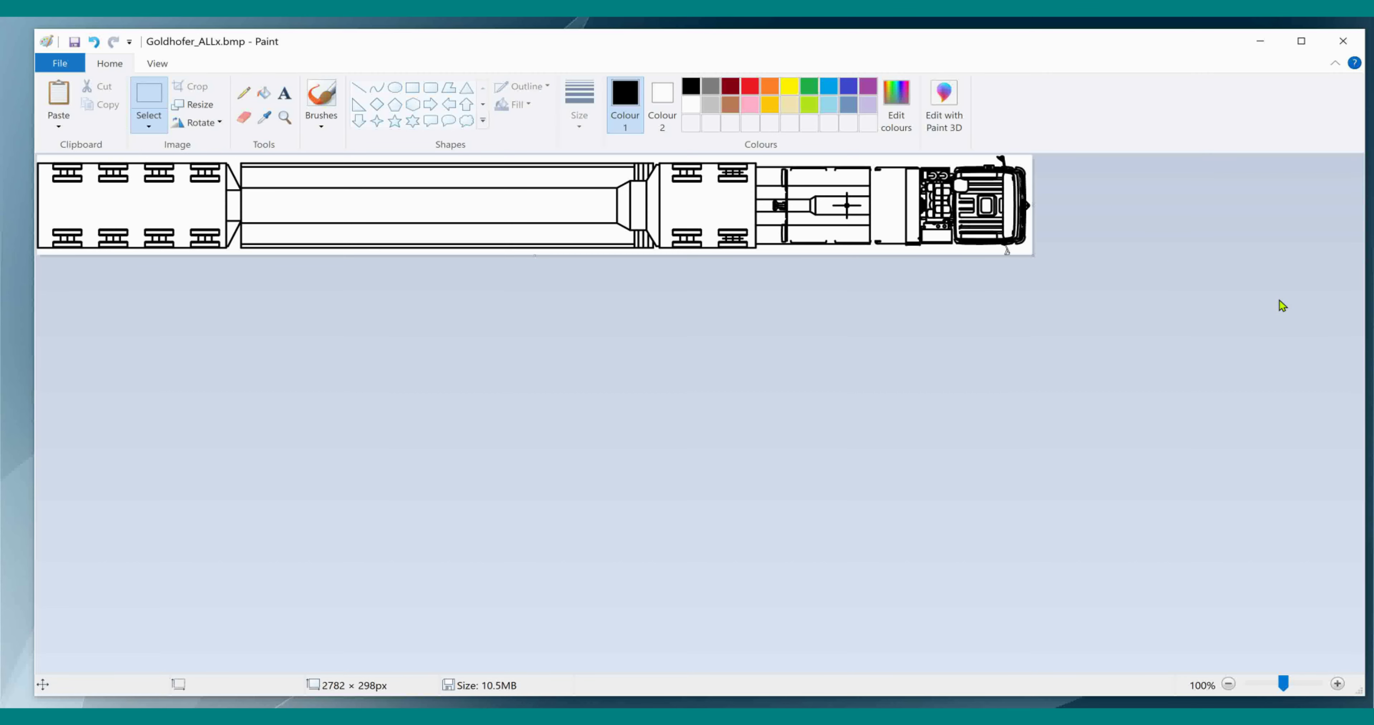
# Save the top view as a 24-bit bitmap over the existing Goldhofer_Topx.bmp in the Trailer_example folder and close Paint
pyautogui.click(66, 62)
pyautogui.moveTo(111, 200)
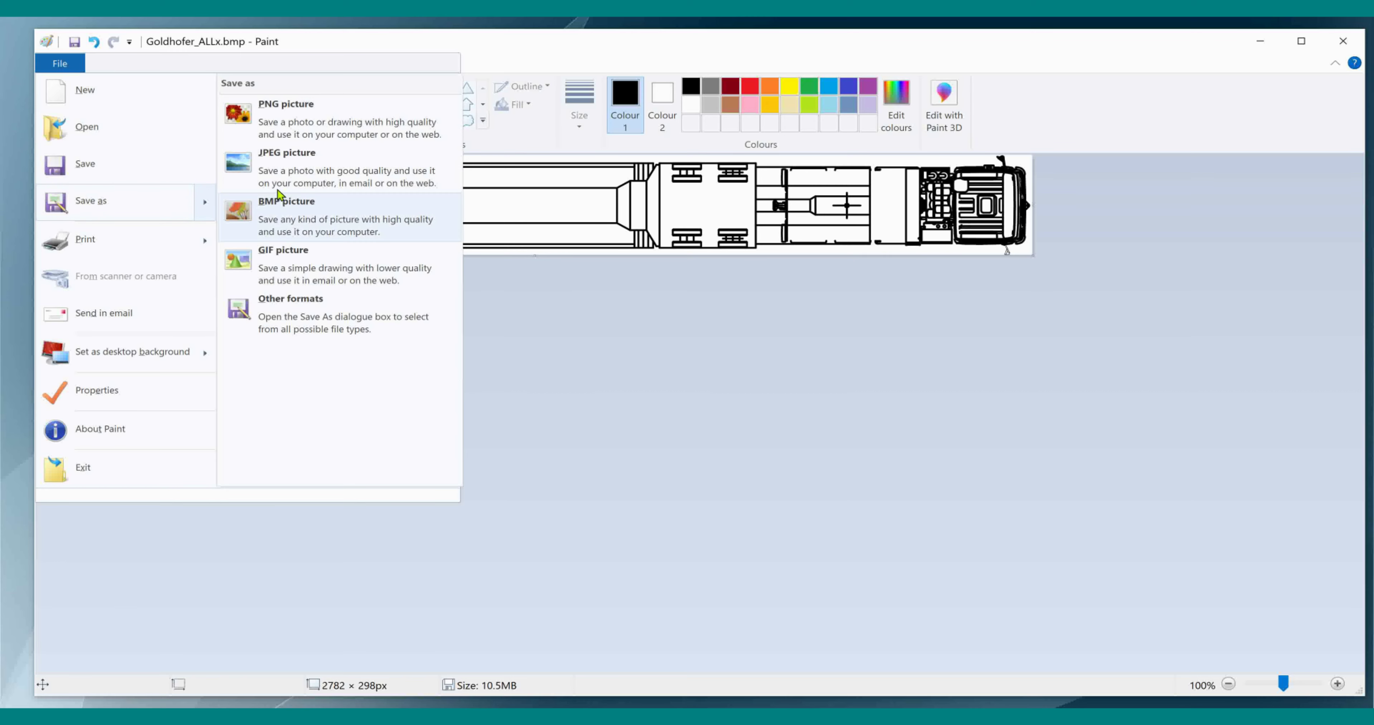
pyautogui.click(285, 206)
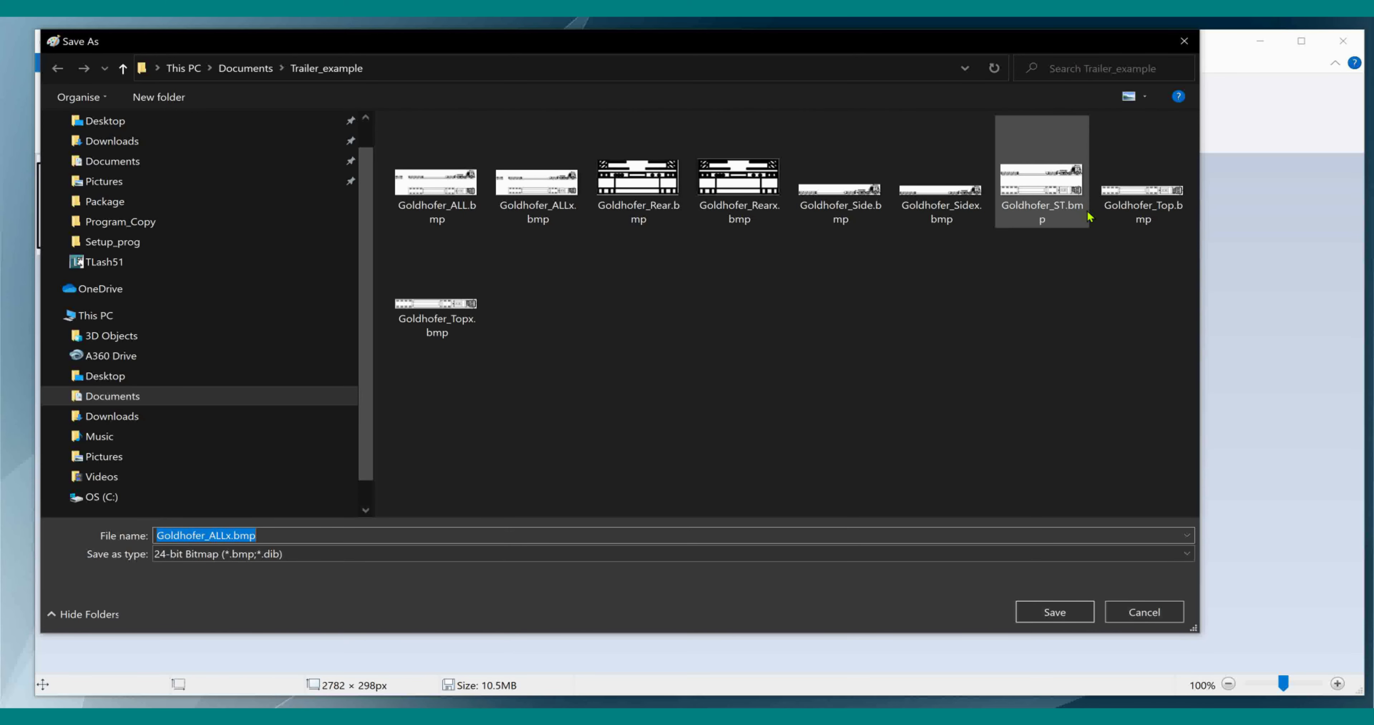
pyautogui.click(456, 323)
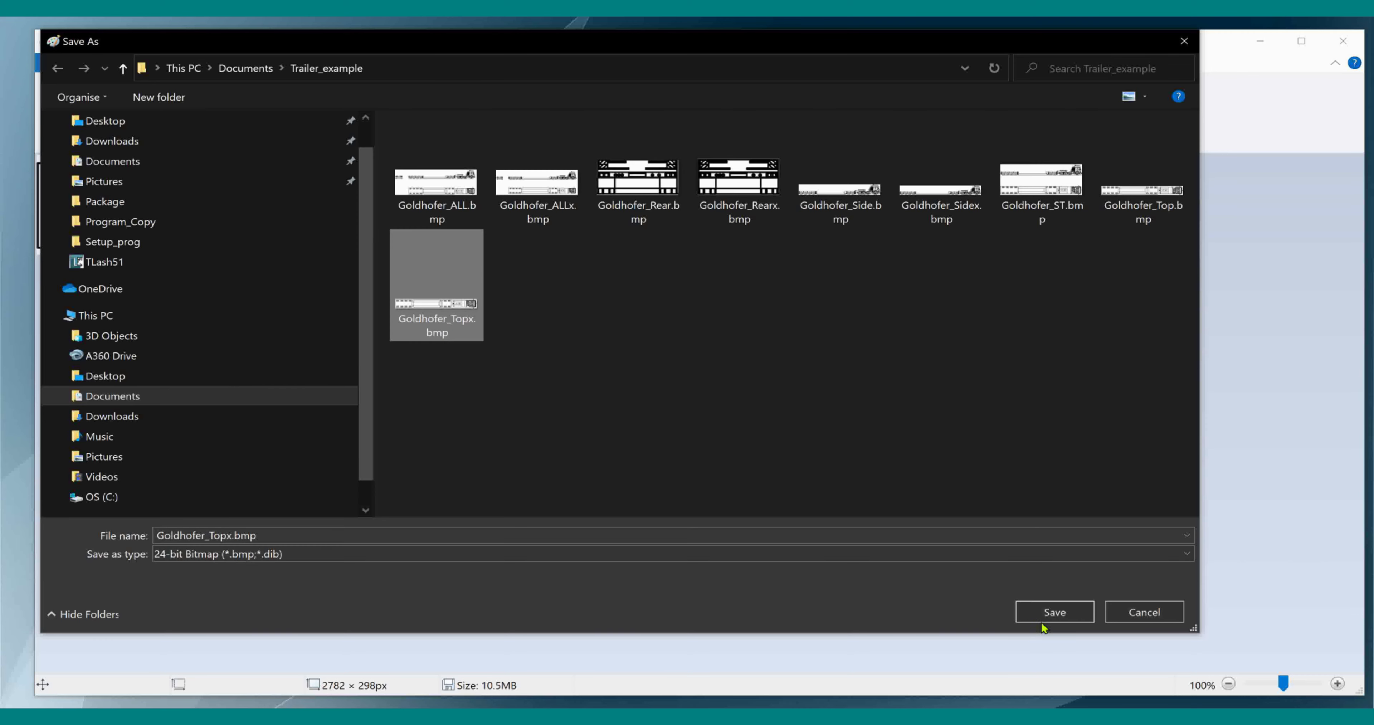
pyautogui.click(1049, 613)
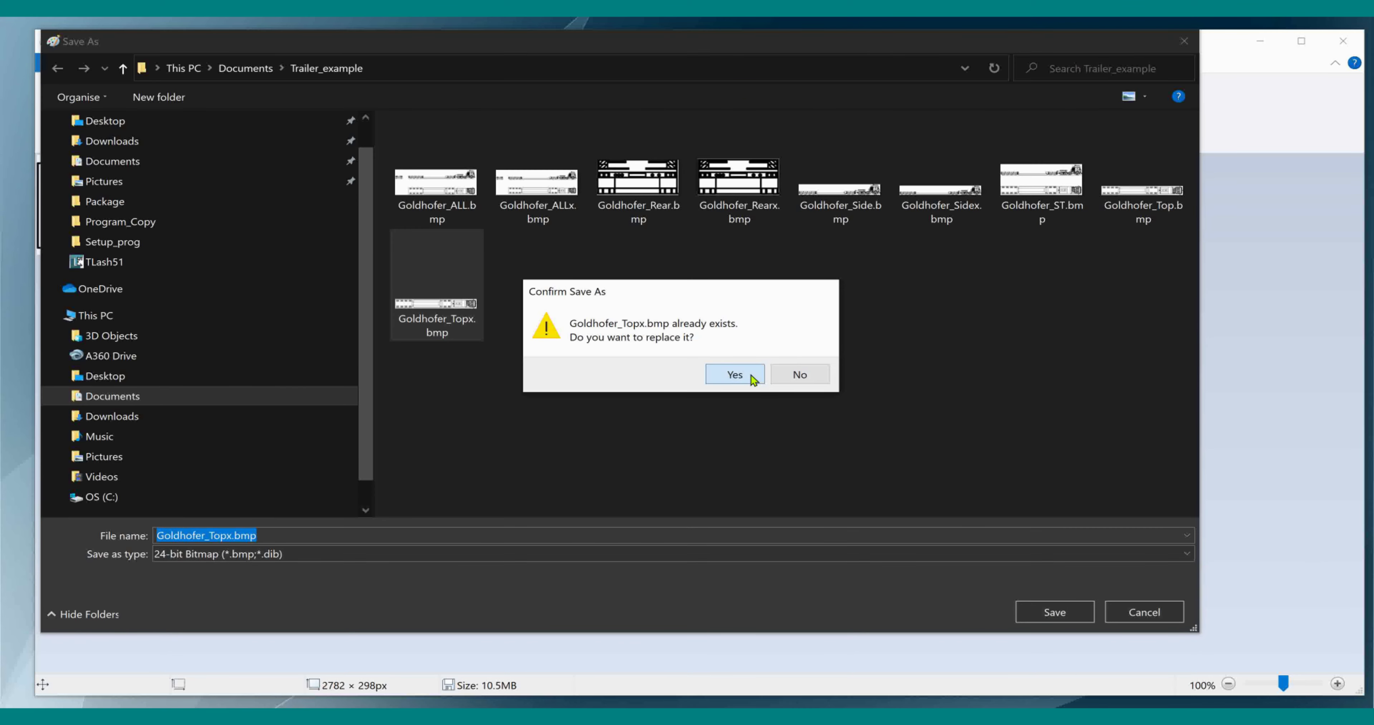
pyautogui.click(752, 379)
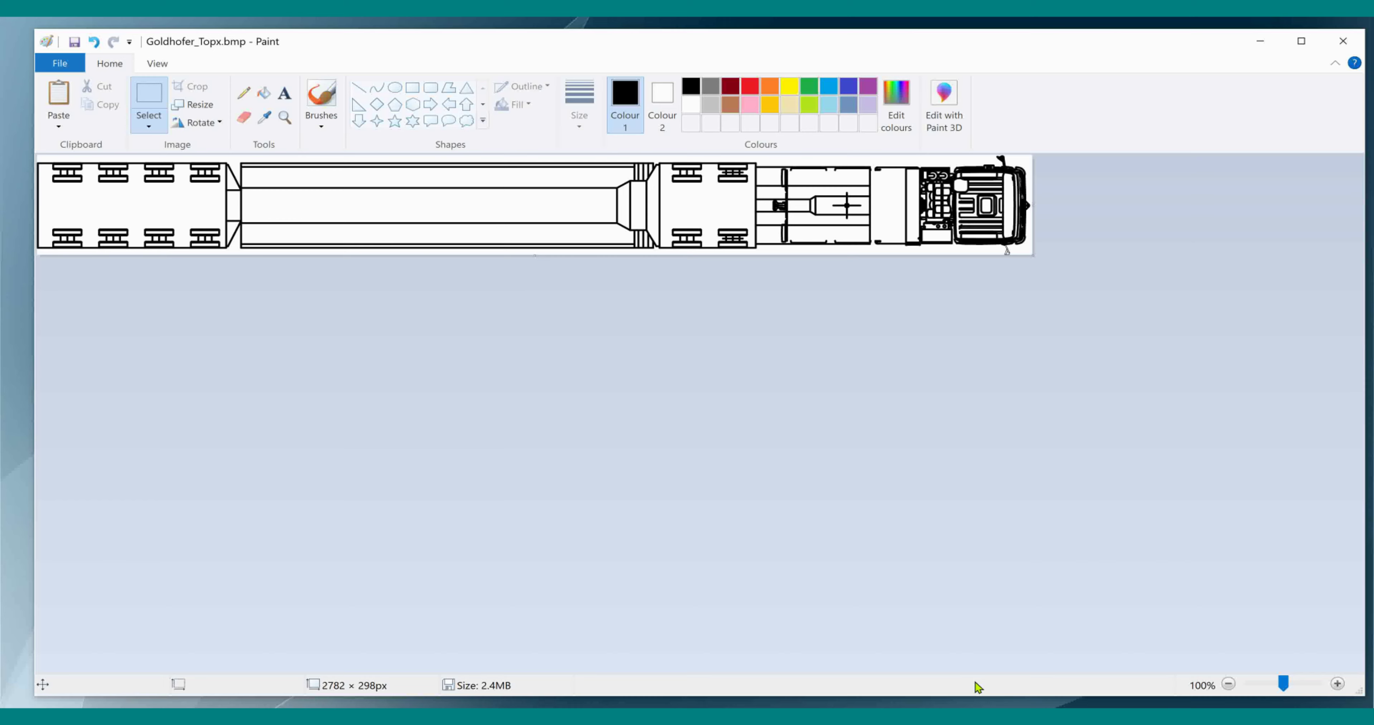
pyautogui.click(1344, 41)
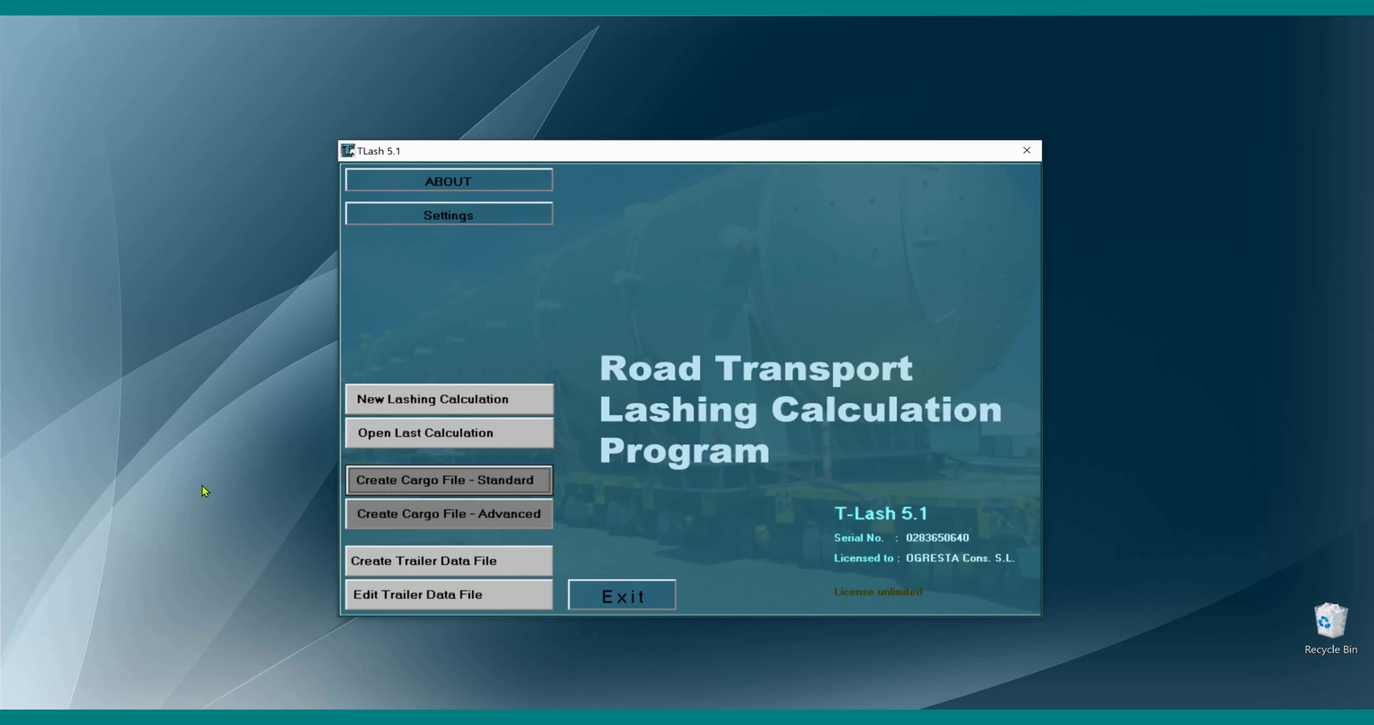
# Create a trailer data file of type Lowbed Drop Deck 1 in T-Lash with the description "Goldhofer 4 + 2"
pyautogui.click(458, 562)
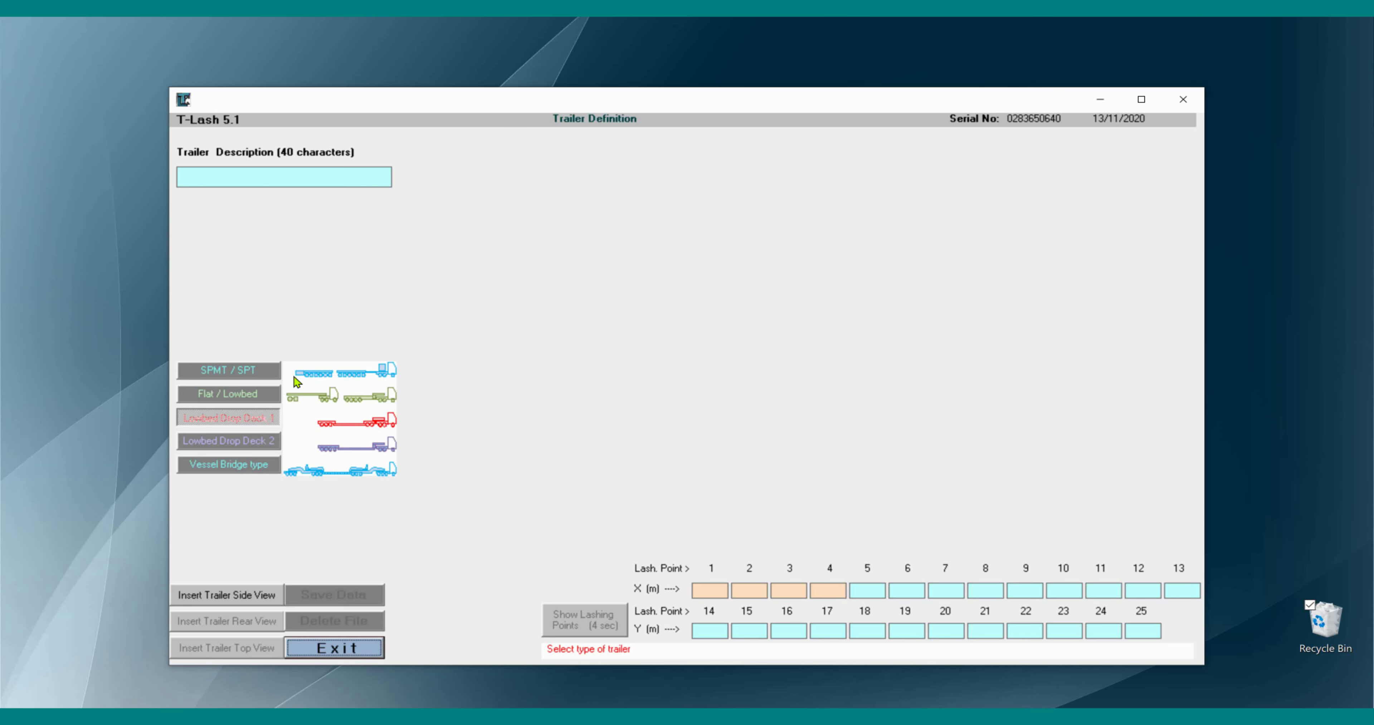
pyautogui.click(267, 441)
pyautogui.click(245, 417)
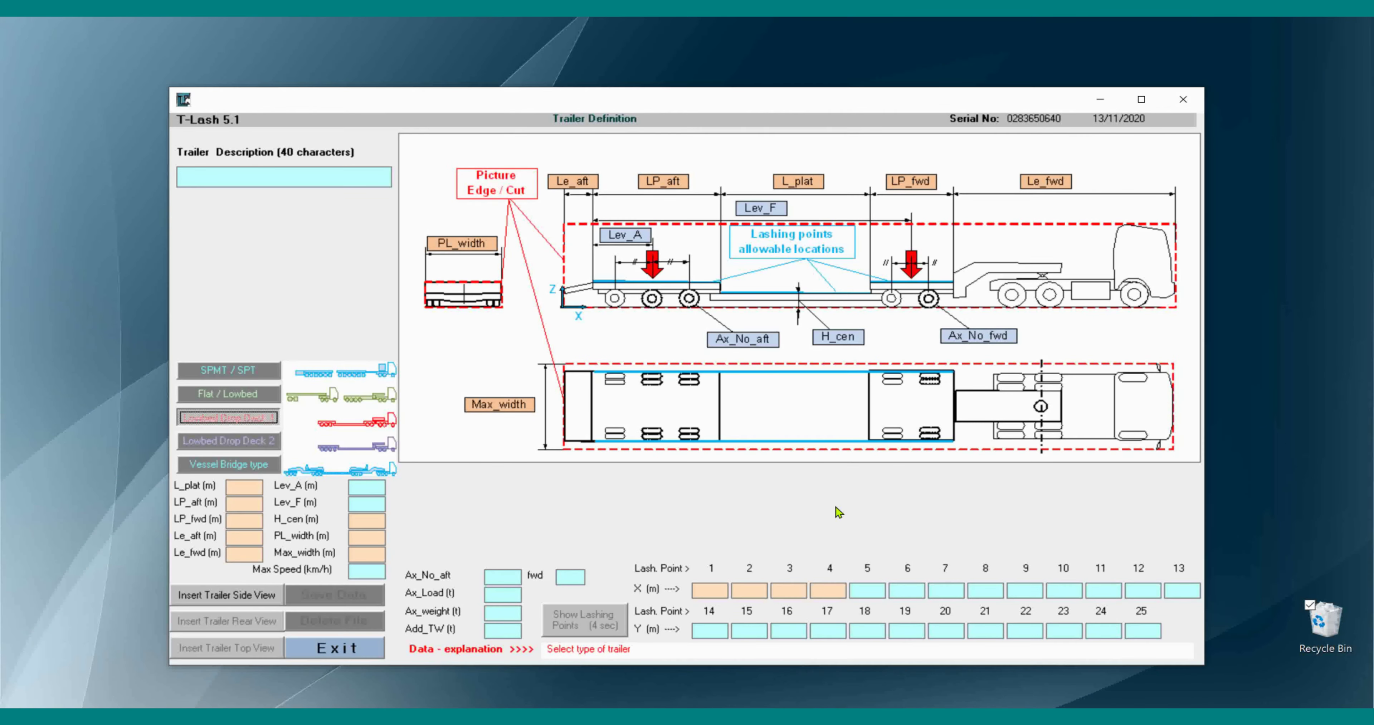
pyautogui.click(186, 178)
pyautogui.write('Gol')
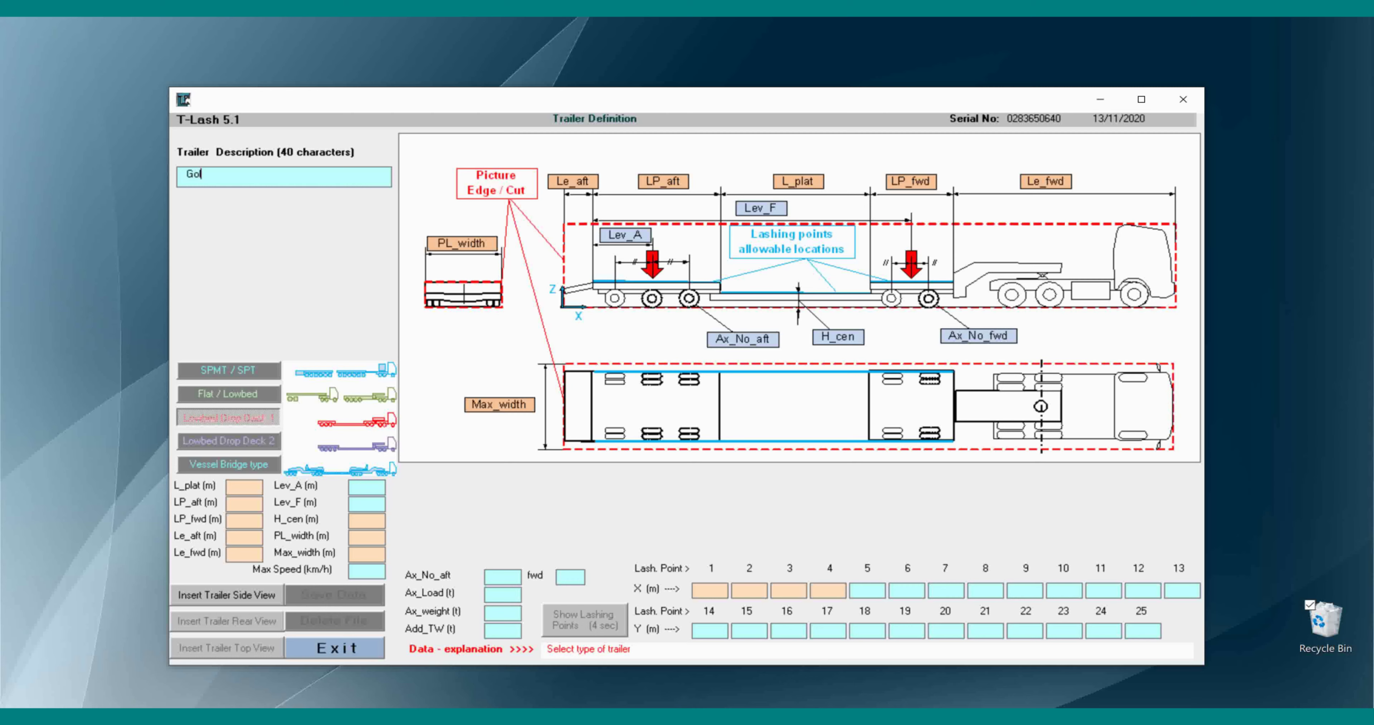
pyautogui.write('dhofer 4 + 2')
# Enter the trailer lengths: L_plat 12 m, LP_aft 6.2 m, LP_fwd 3.8 m, Le_aft 0 m and Le_fwd 8.5 m
pyautogui.click(227, 488)
pyautogui.write('12')
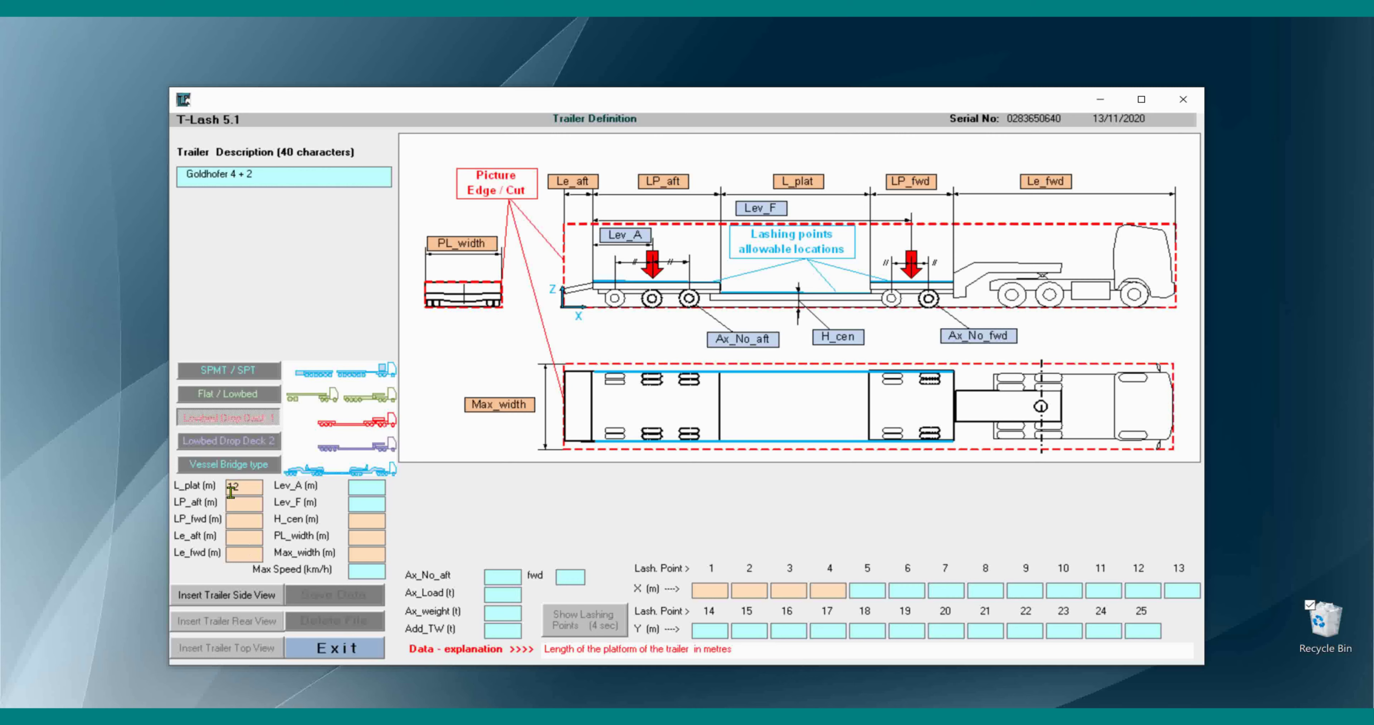
pyautogui.click(231, 503)
pyautogui.write('6.2')
pyautogui.click(231, 521)
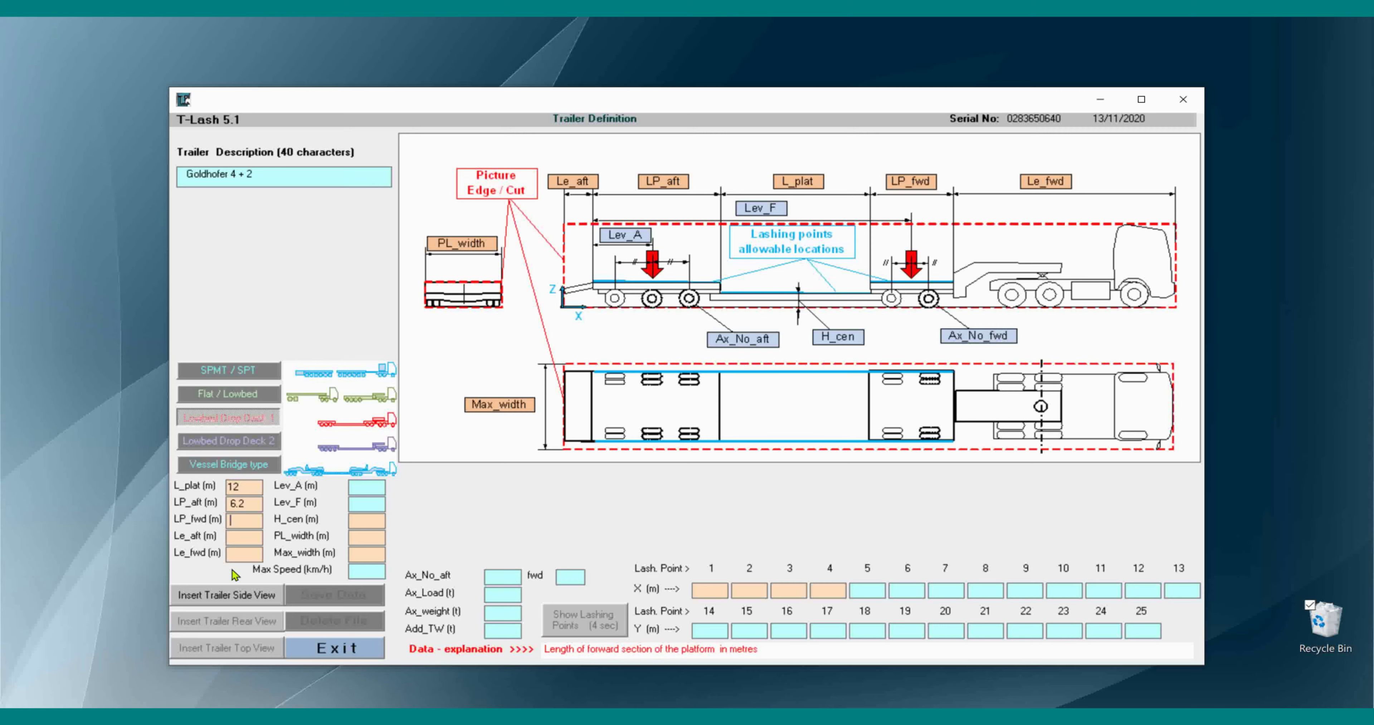
pyautogui.write('3.8')
pyautogui.click(230, 538)
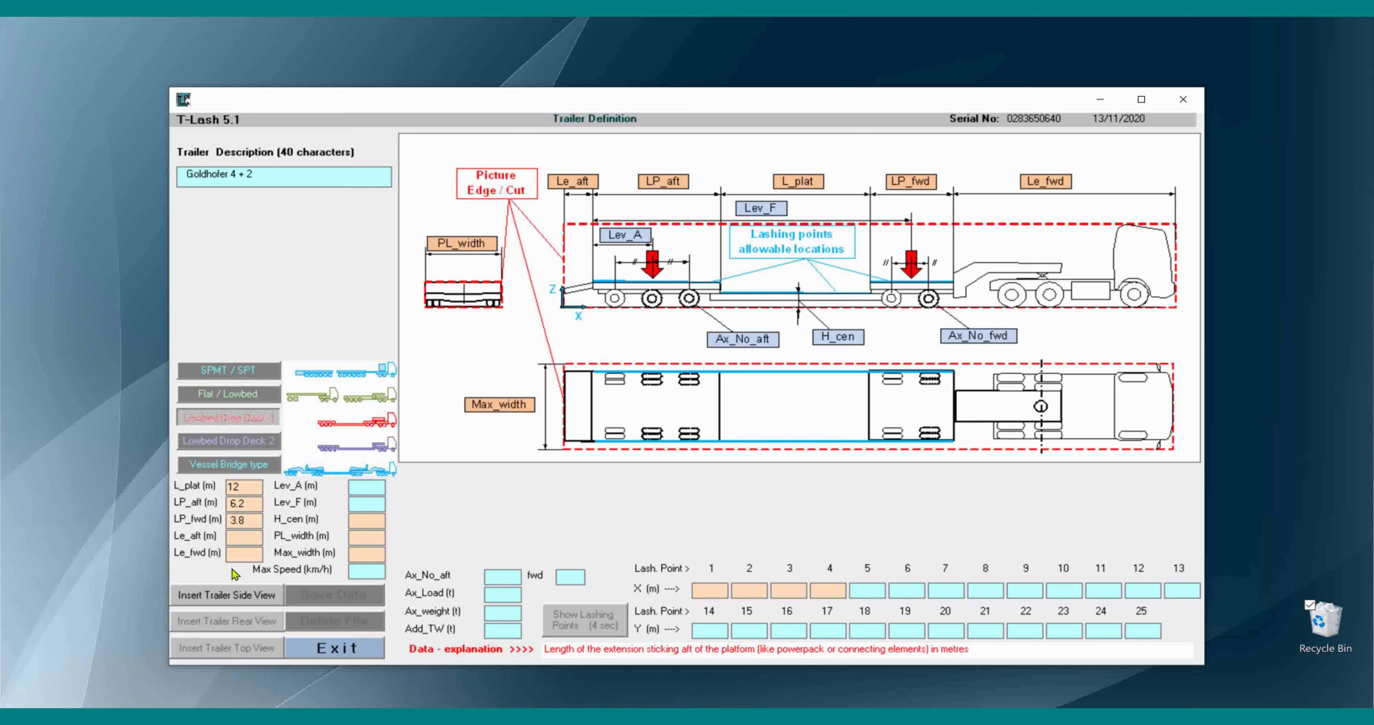
pyautogui.write('0')
pyautogui.click(232, 554)
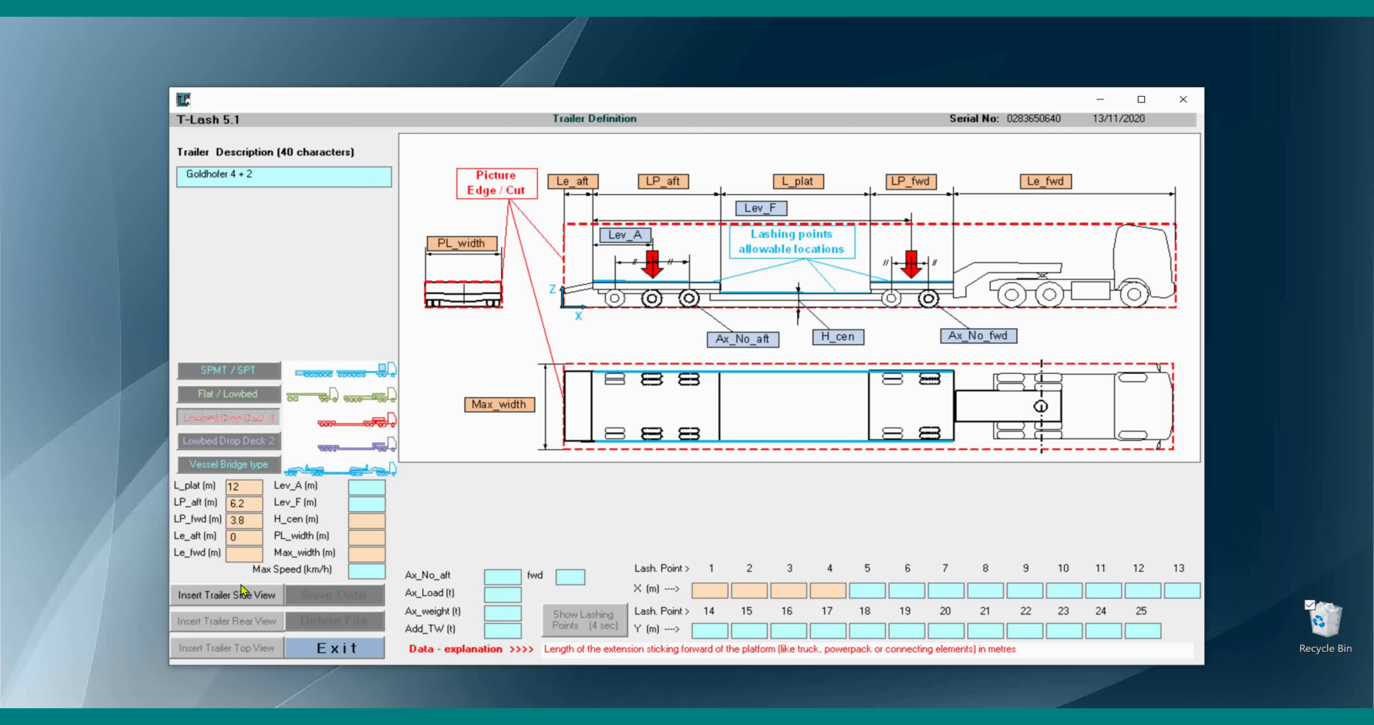
pyautogui.write('8.5')
# Set the support distances Lev_A to 3.1 m and Lev_F to 22 m
pyautogui.click(349, 487)
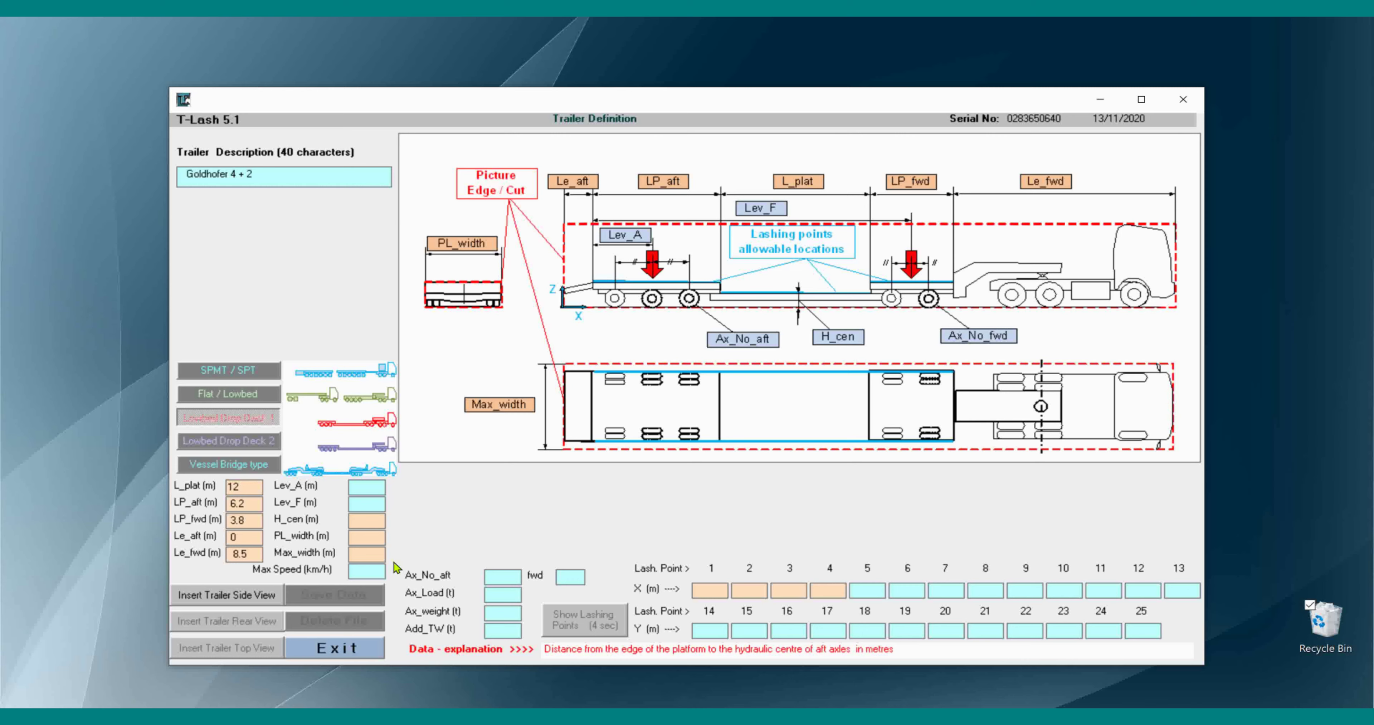
pyautogui.write('3')
pyautogui.write('.1')
pyautogui.press('Tab')
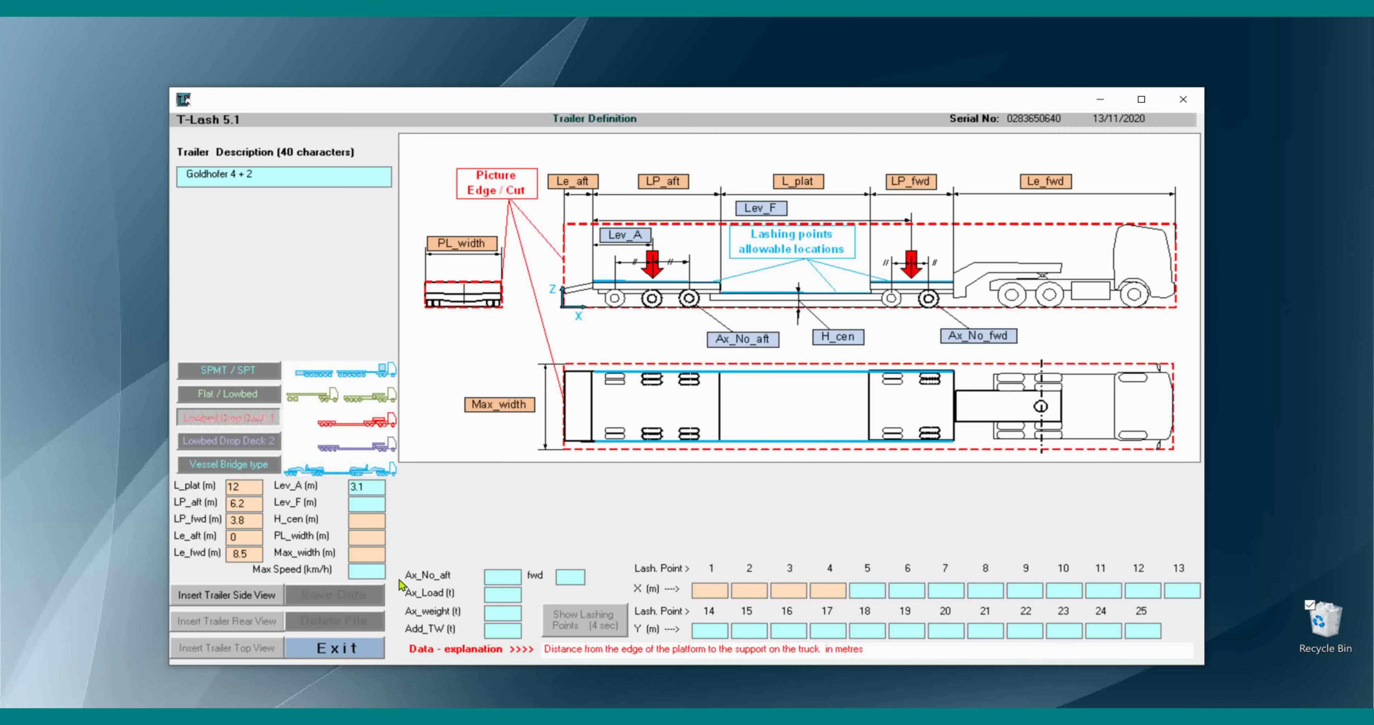
pyautogui.write('22')
# Set H_cen to 0.65 m, PL_width to 2.7 m, Max_width to 3.25 m and the maximum speed to 80 km/h
pyautogui.press('Tab')
pyautogui.write('0.65')
pyautogui.press('Tab')
pyautogui.write('2.7')
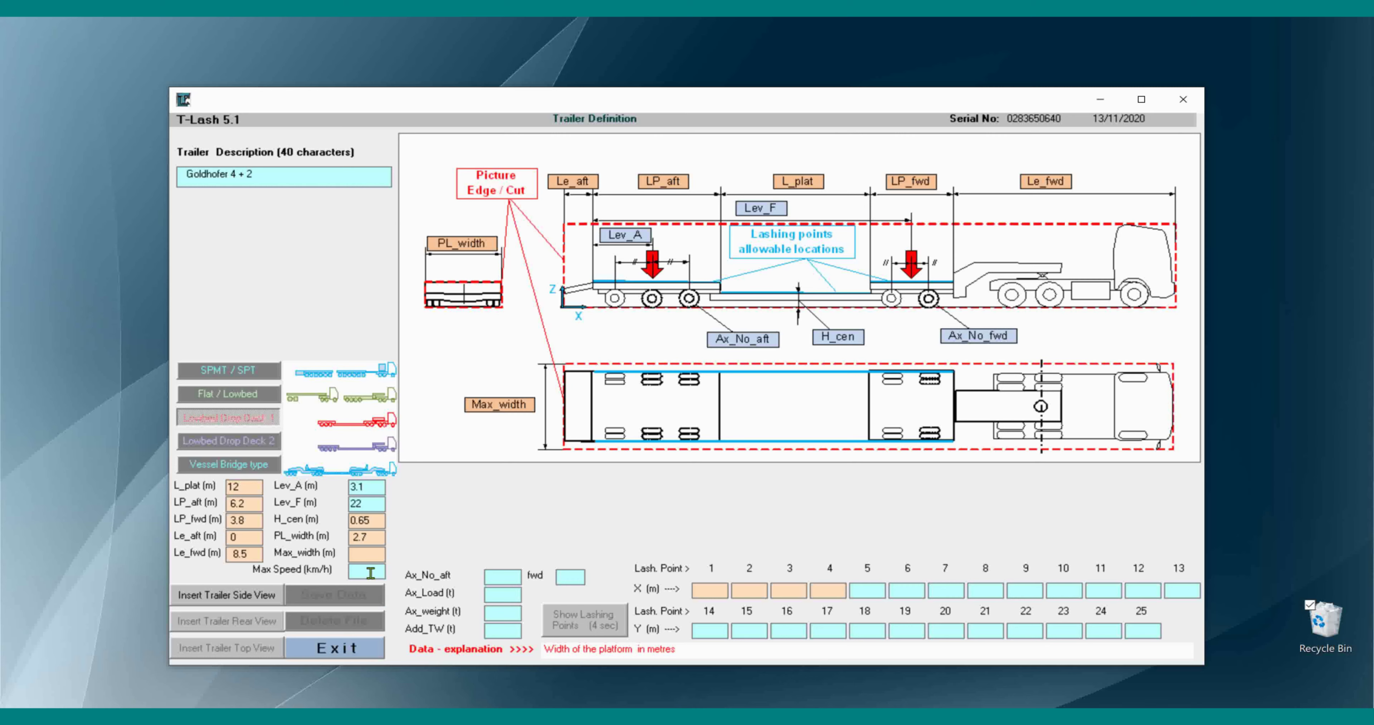
pyautogui.click(357, 558)
pyautogui.write('3.25')
pyautogui.click(352, 572)
pyautogui.write('80')
# Enter the axle data: 4 aft and 2 forward axles, axle load 14 t, axle weight 1.7 t and additional weight 0 t
pyautogui.click(486, 578)
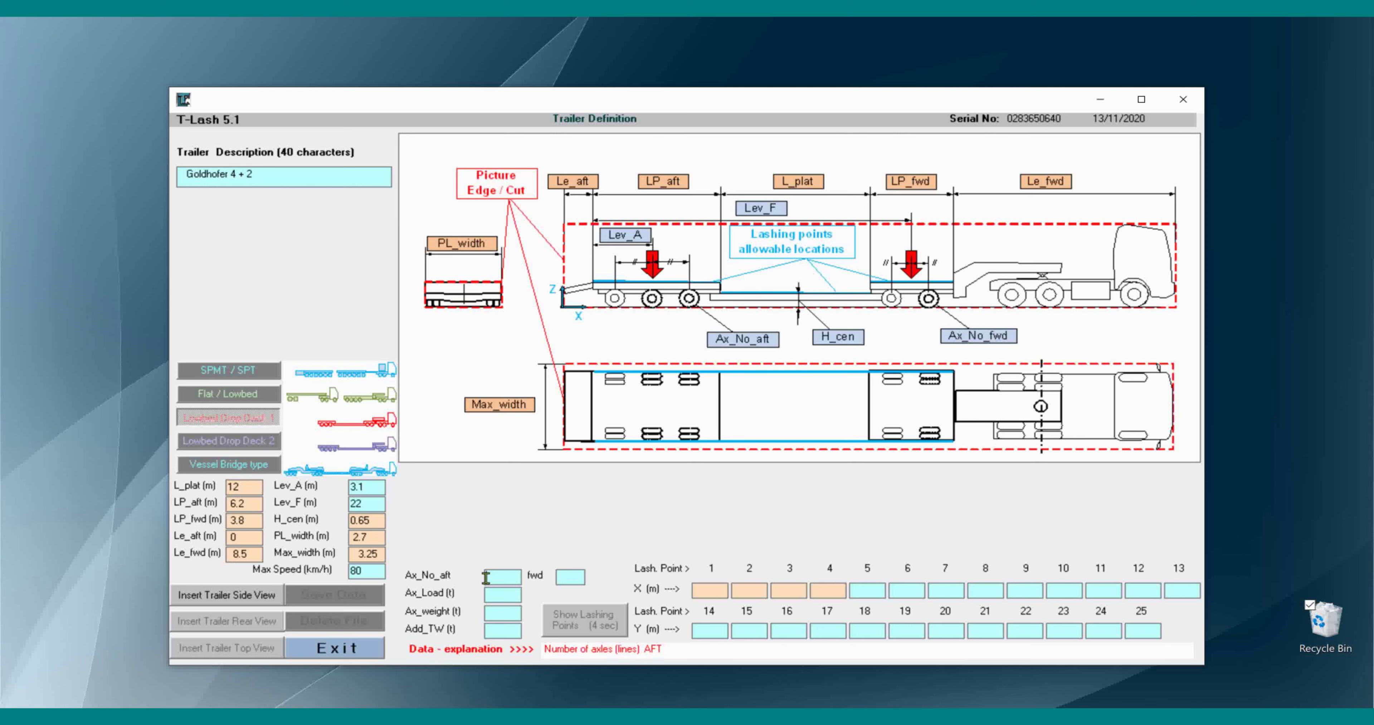
pyautogui.write('4')
pyautogui.click(561, 576)
pyautogui.write('2')
pyautogui.click(489, 593)
pyautogui.write('1')
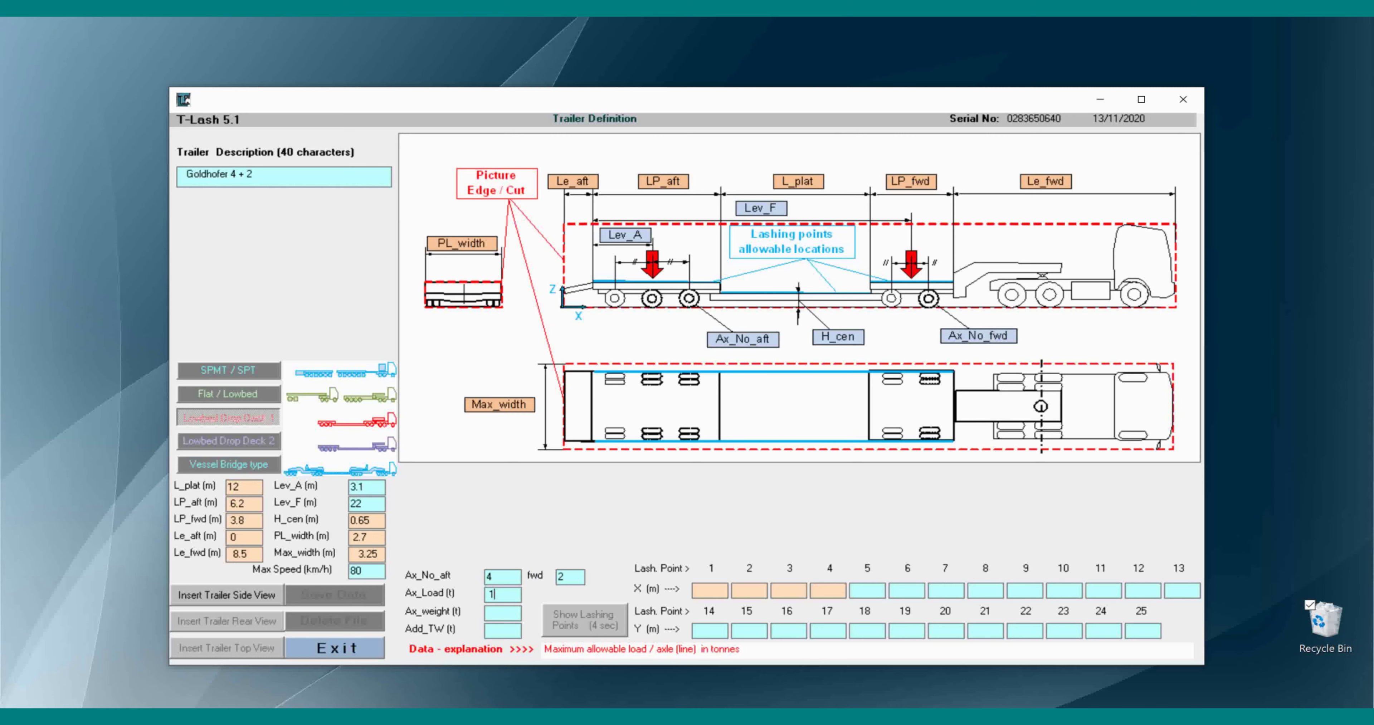
pyautogui.write('4')
pyautogui.press('Tab')
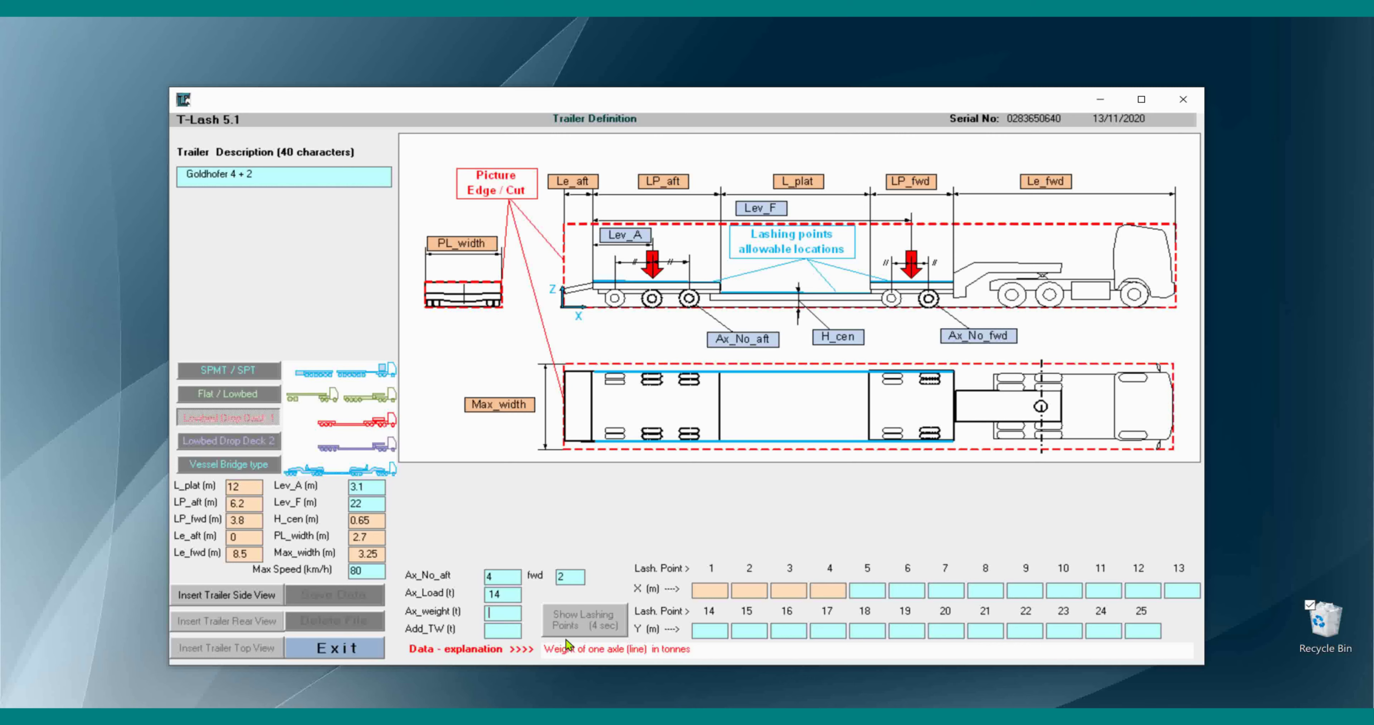
pyautogui.write('1.7')
pyautogui.click(492, 631)
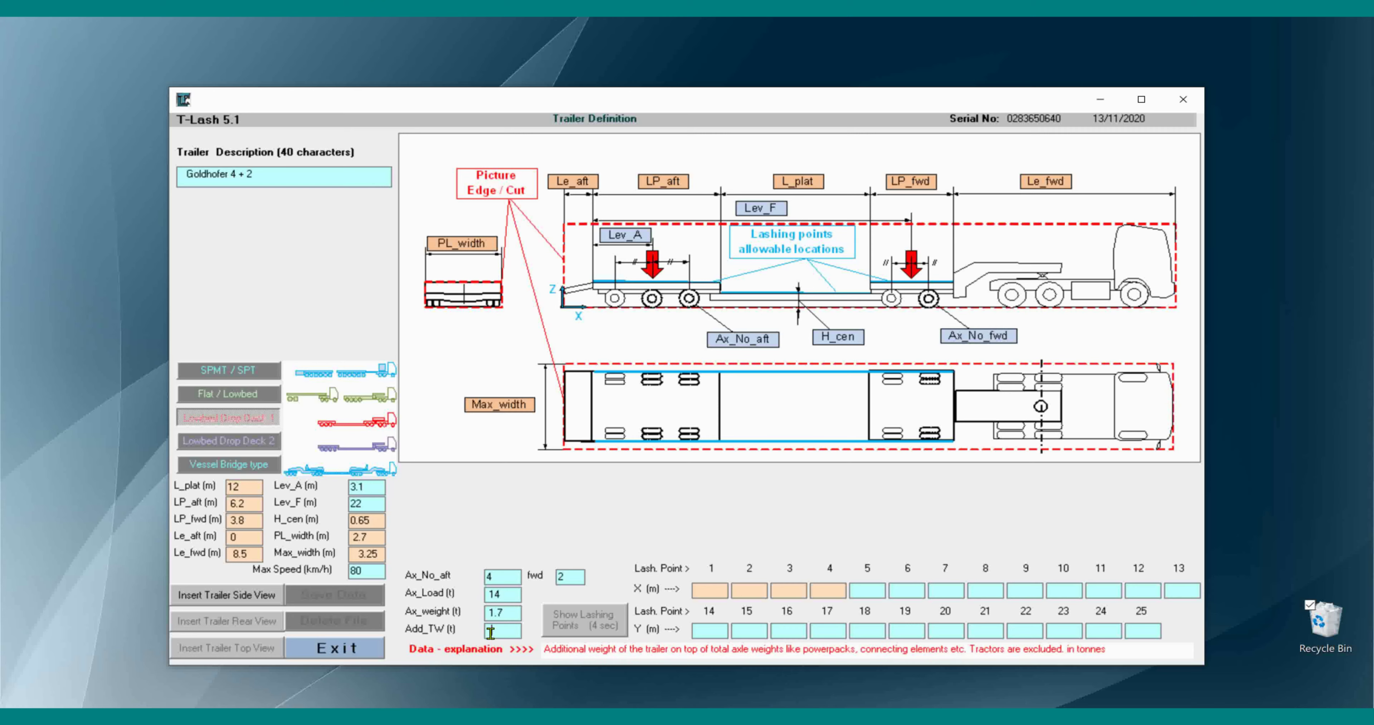
# Enter the X positions of lashing points 1 to 4 as 0, 1.5, 3 and 4.5 m
pyautogui.click(698, 592)
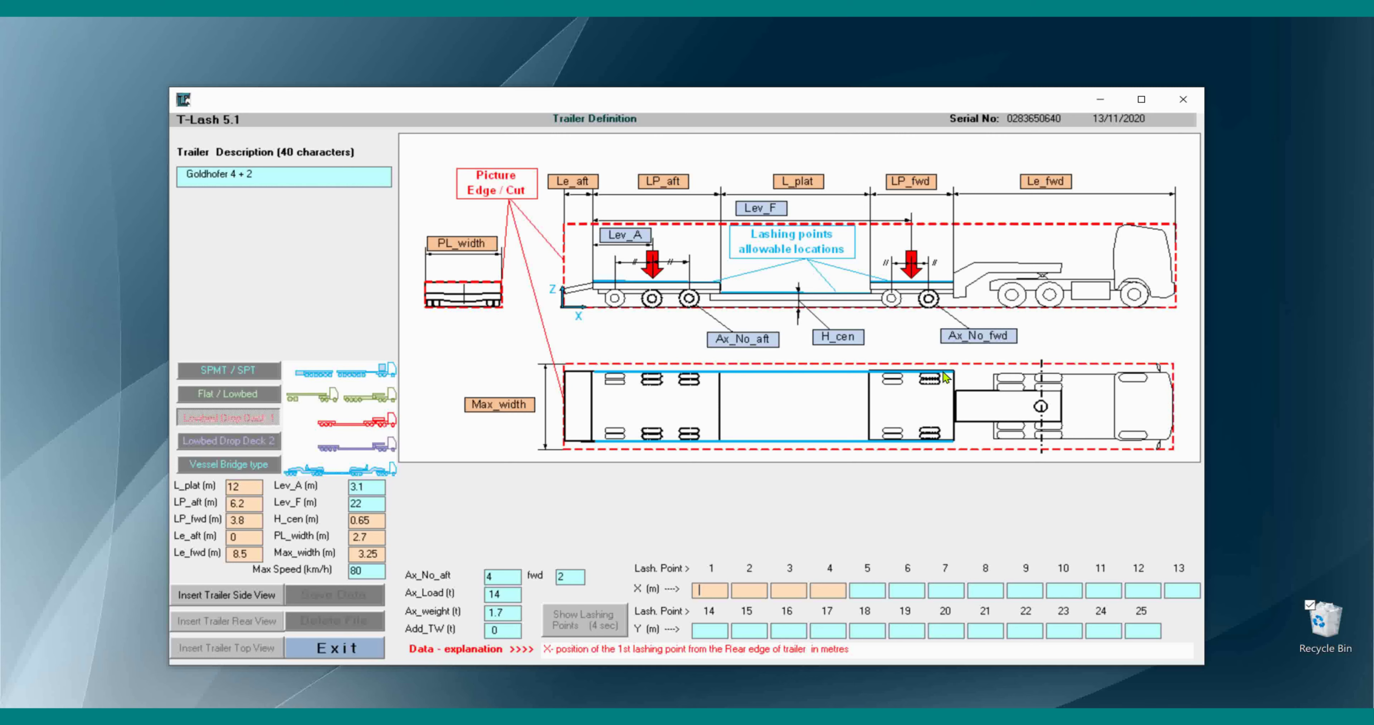
pyautogui.click(699, 590)
pyautogui.write('0')
pyautogui.click(739, 589)
pyautogui.write('1.5')
pyautogui.click(775, 591)
pyautogui.write('3')
pyautogui.click(813, 591)
pyautogui.write('4.5')
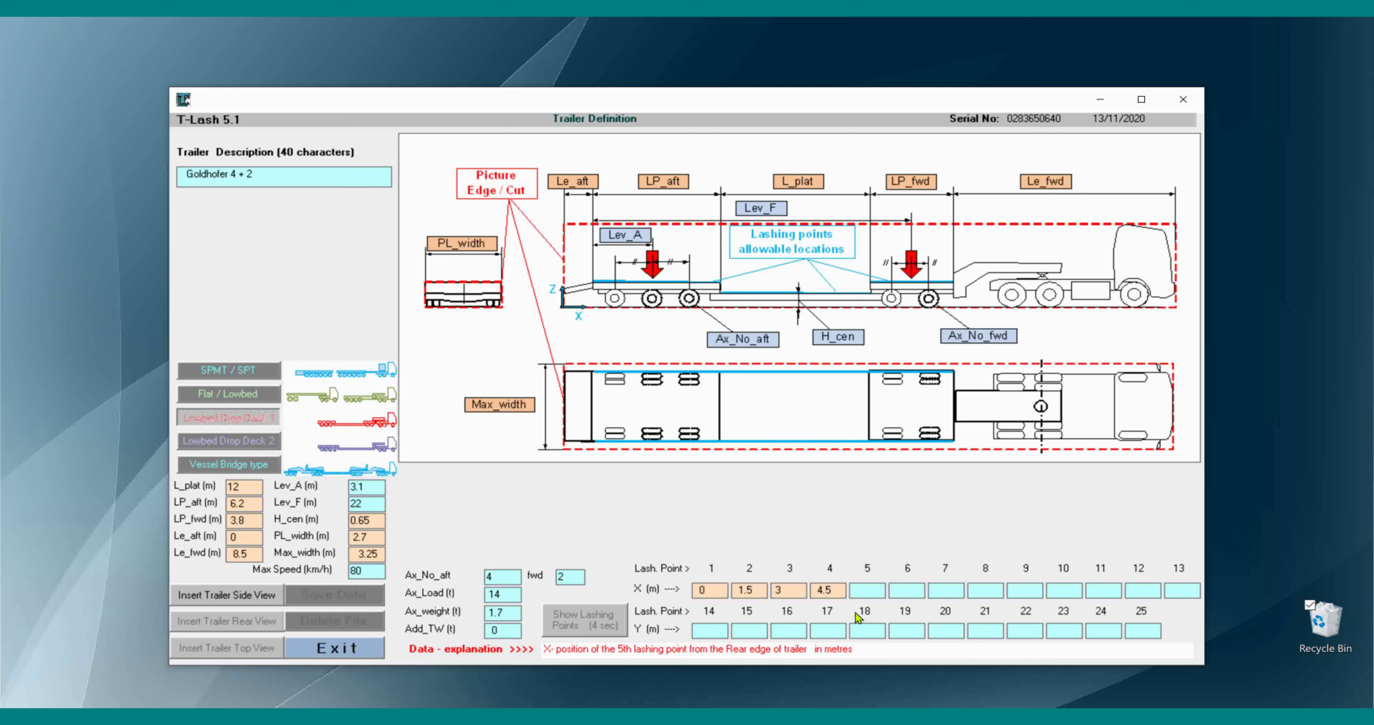
# Enter the X positions of lashing points 5 to 9 as 6.2, 7.5, 9, 10.5 and 12 m
pyautogui.write('6.2')
pyautogui.click(900, 589)
pyautogui.write('7.5')
pyautogui.click(932, 590)
pyautogui.write('9')
pyautogui.click(969, 591)
pyautogui.write('10.5')
pyautogui.click(1017, 591)
pyautogui.write('1')
# Insert Goldhofer_Side.bmp from Documents\Trailer_example as the trailer side view and accept it
pyautogui.click(219, 594)
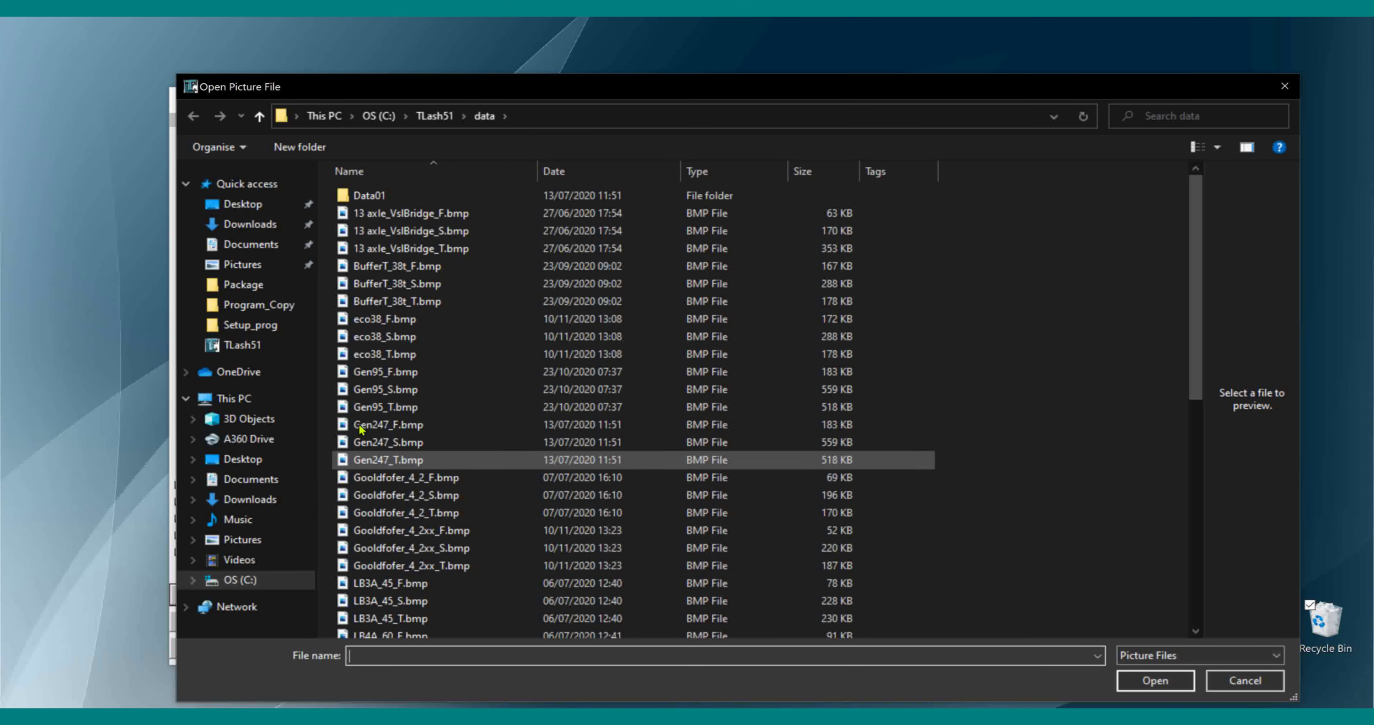
pyautogui.click(248, 480)
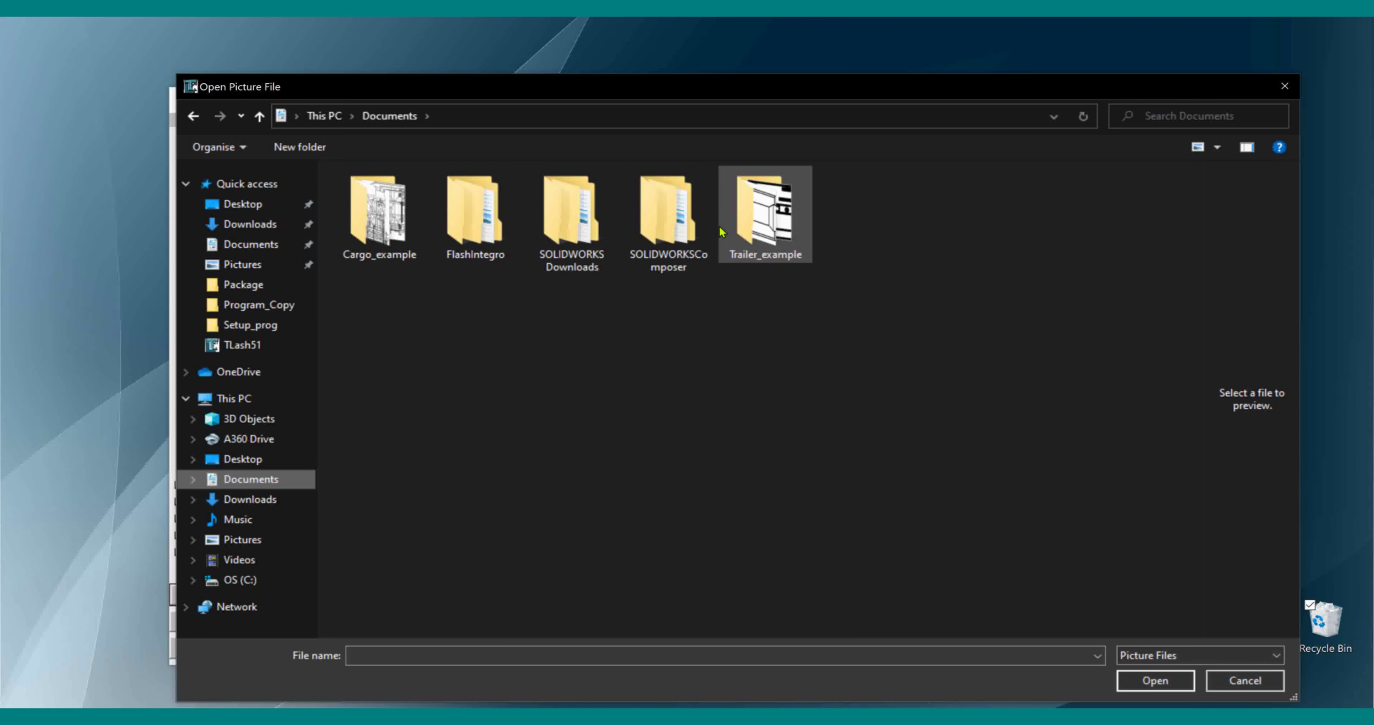
pyautogui.doubleClick(731, 232)
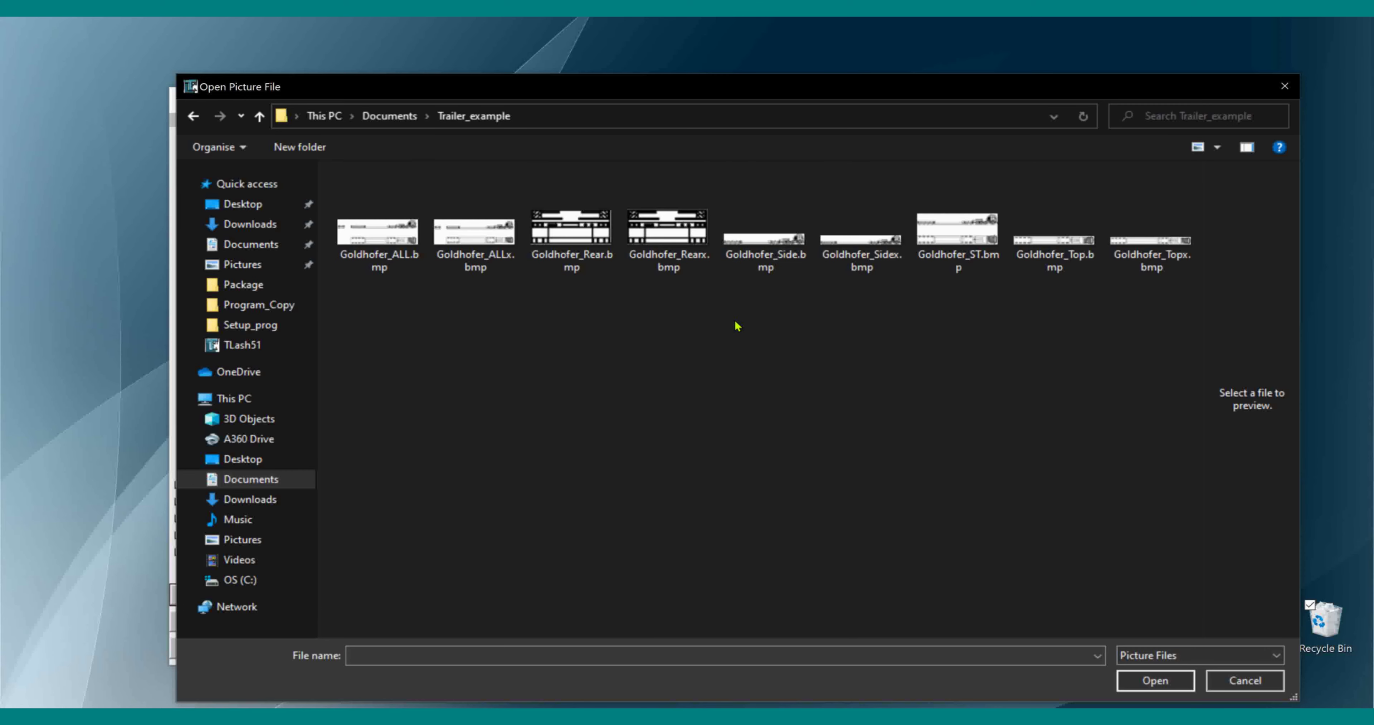
pyautogui.click(776, 247)
pyautogui.click(1134, 678)
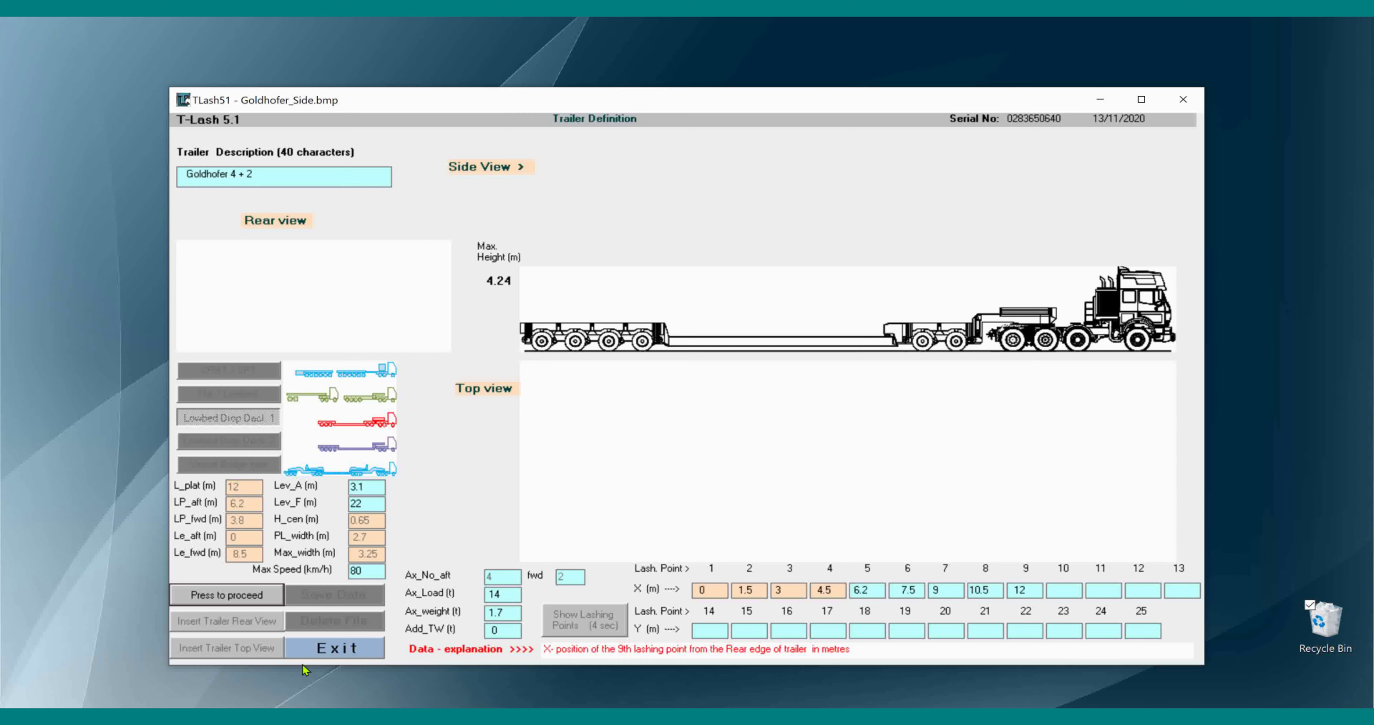
pyautogui.click(236, 591)
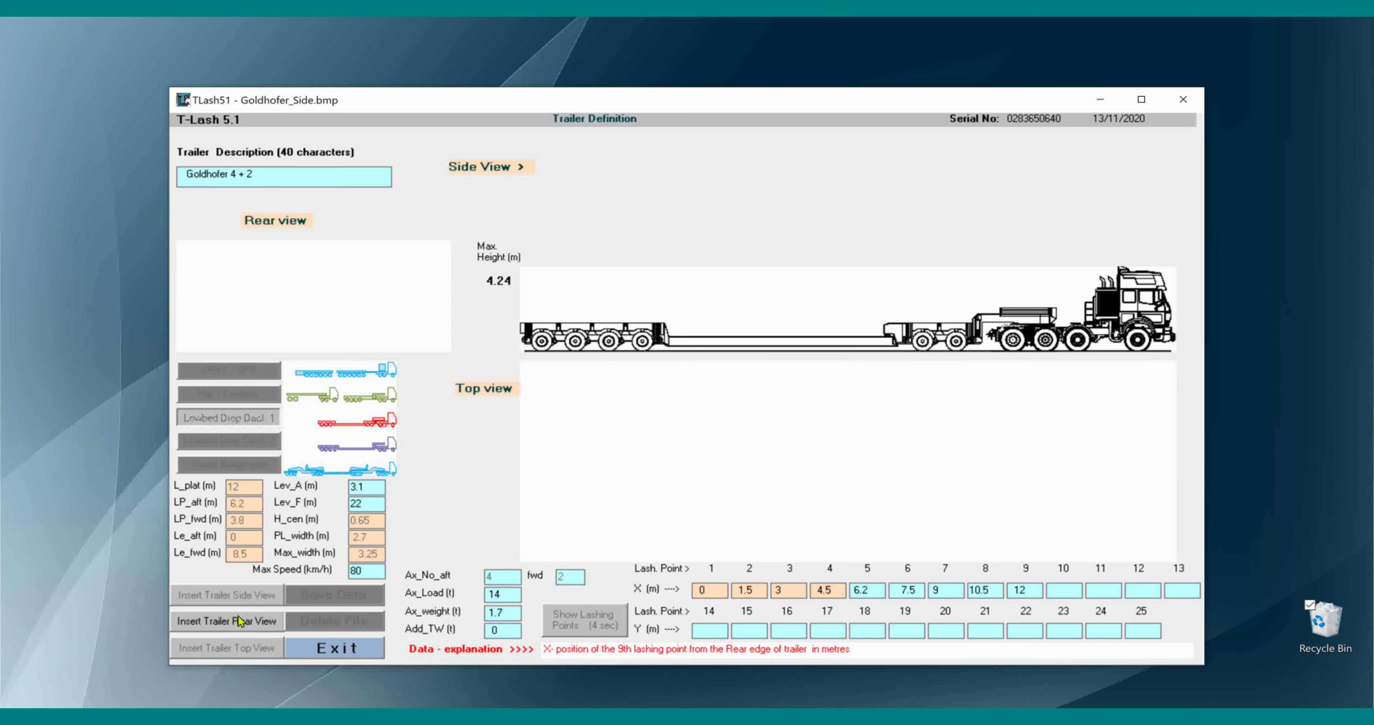
# Insert Goldhofer_Rear.bmp as the trailer rear view and accept it
pyautogui.click(212, 622)
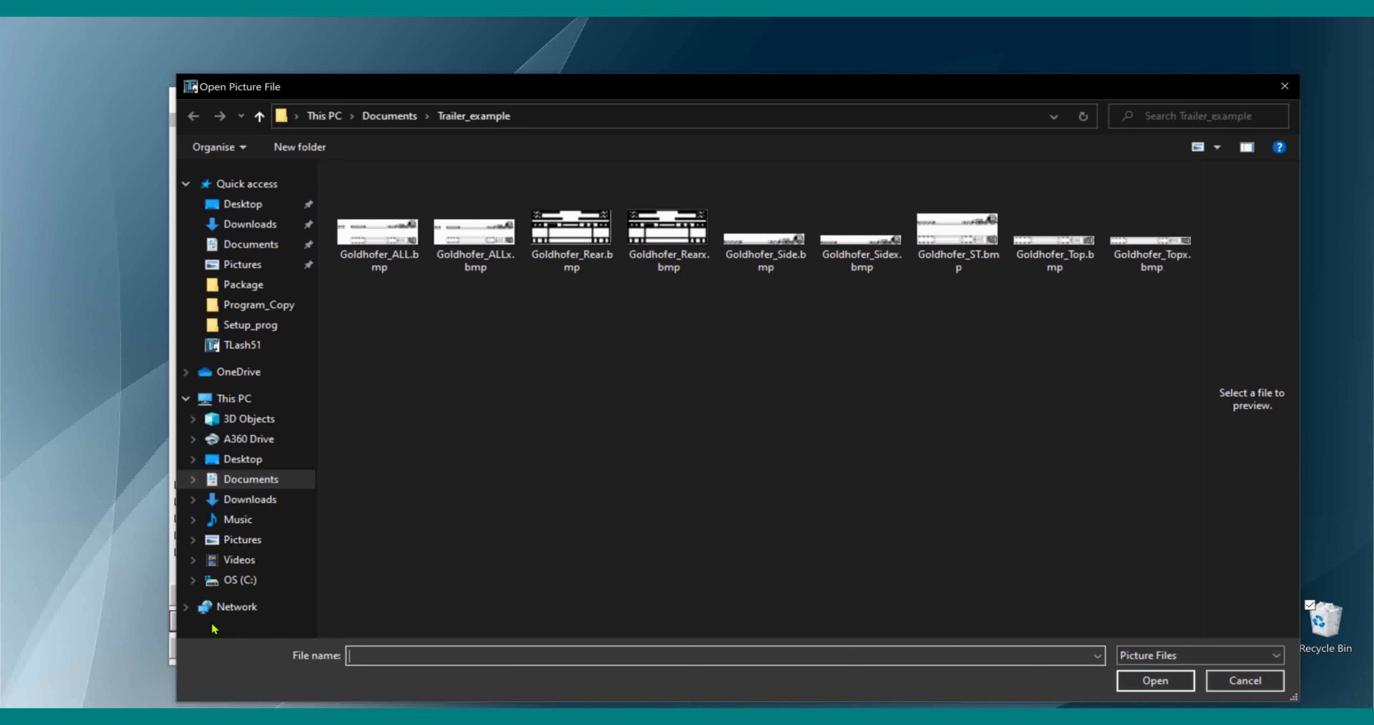
pyautogui.click(572, 237)
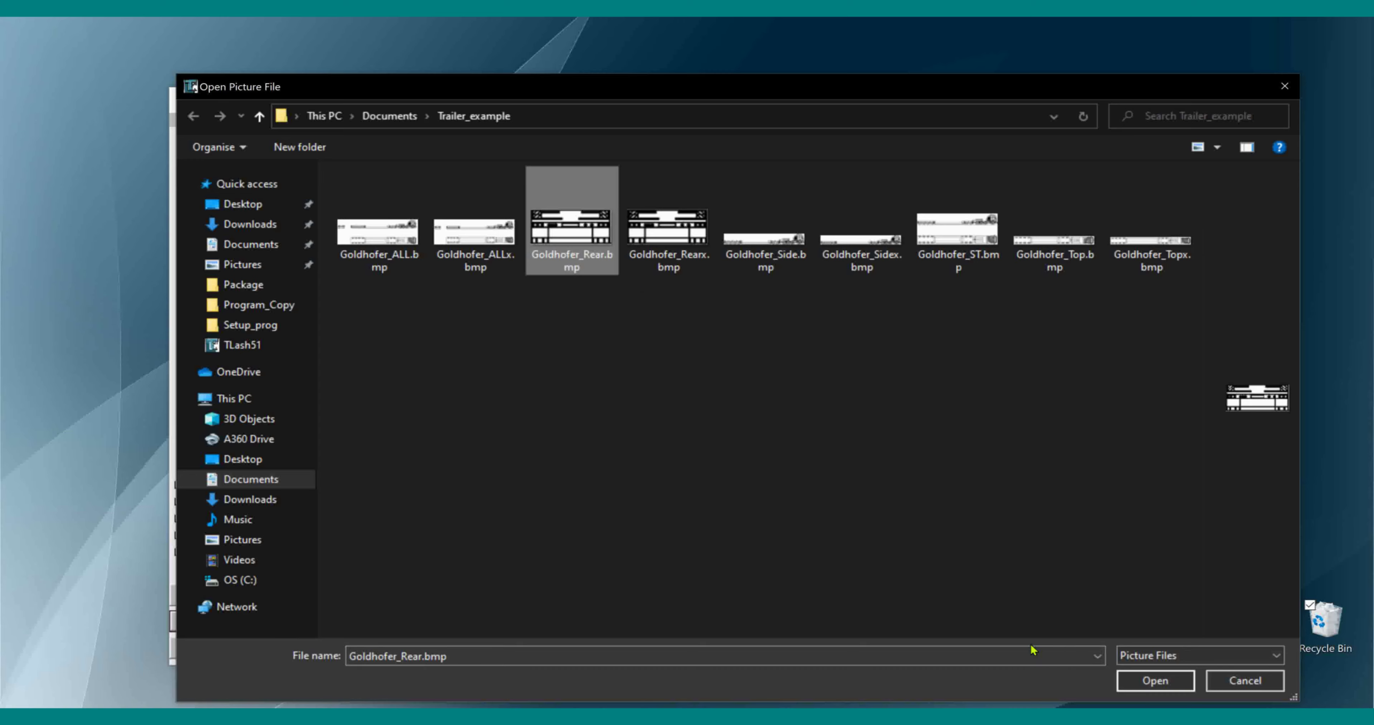
pyautogui.click(1130, 681)
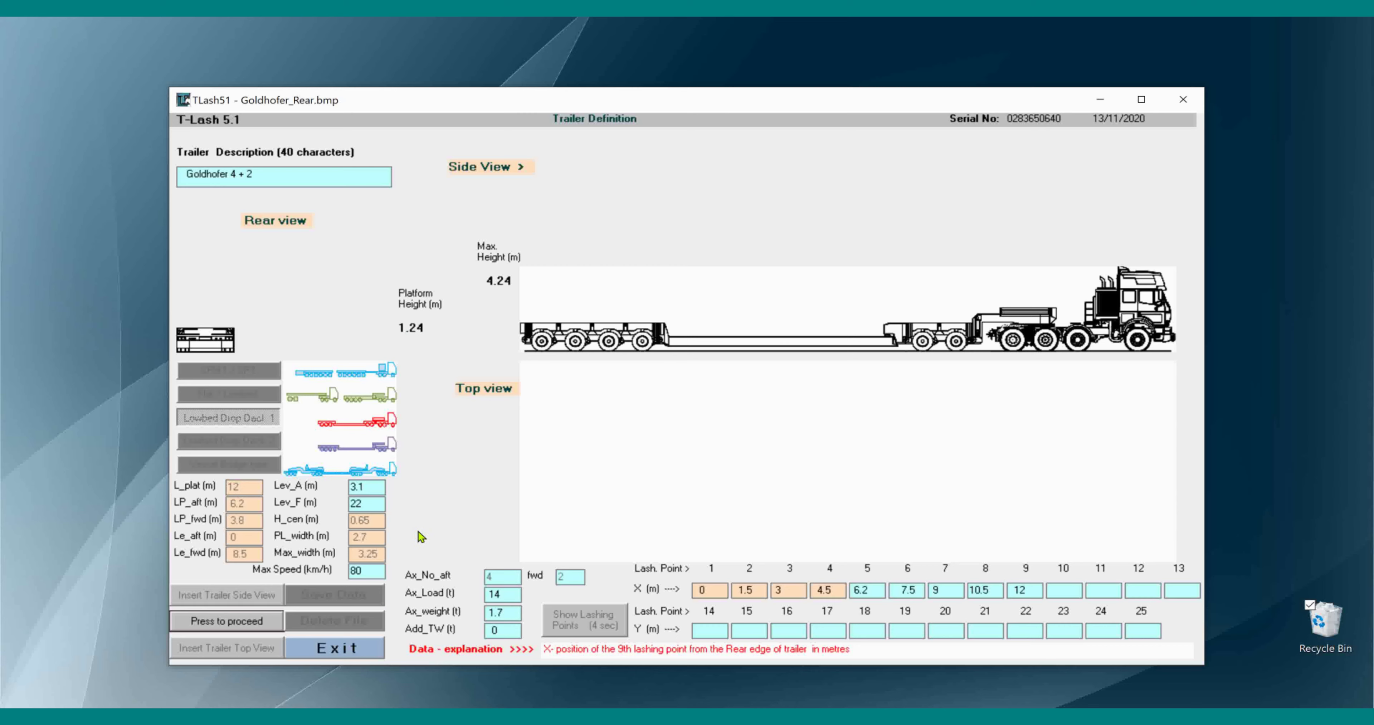
pyautogui.click(249, 623)
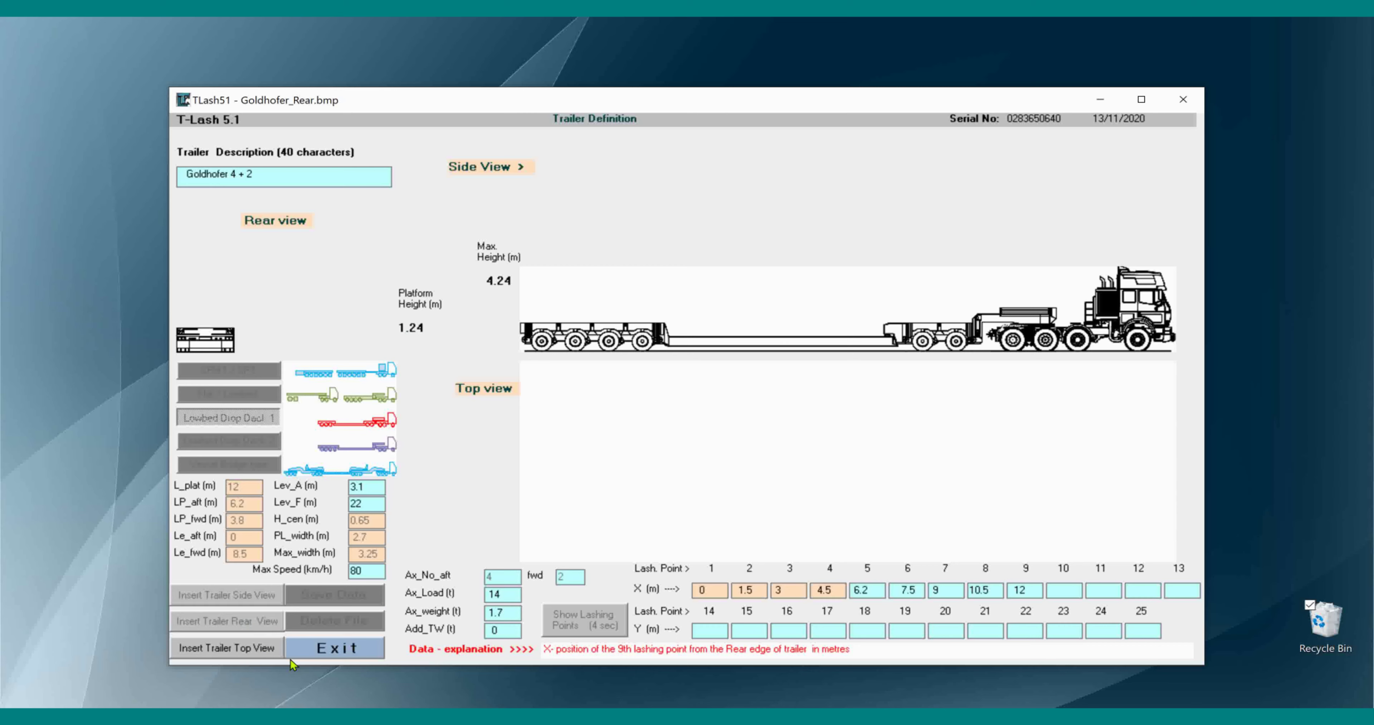
# Insert Goldhofer_Top.bmp as the trailer top view and show the lashing points, with point 1's X position set to 0.01 m
pyautogui.click(245, 650)
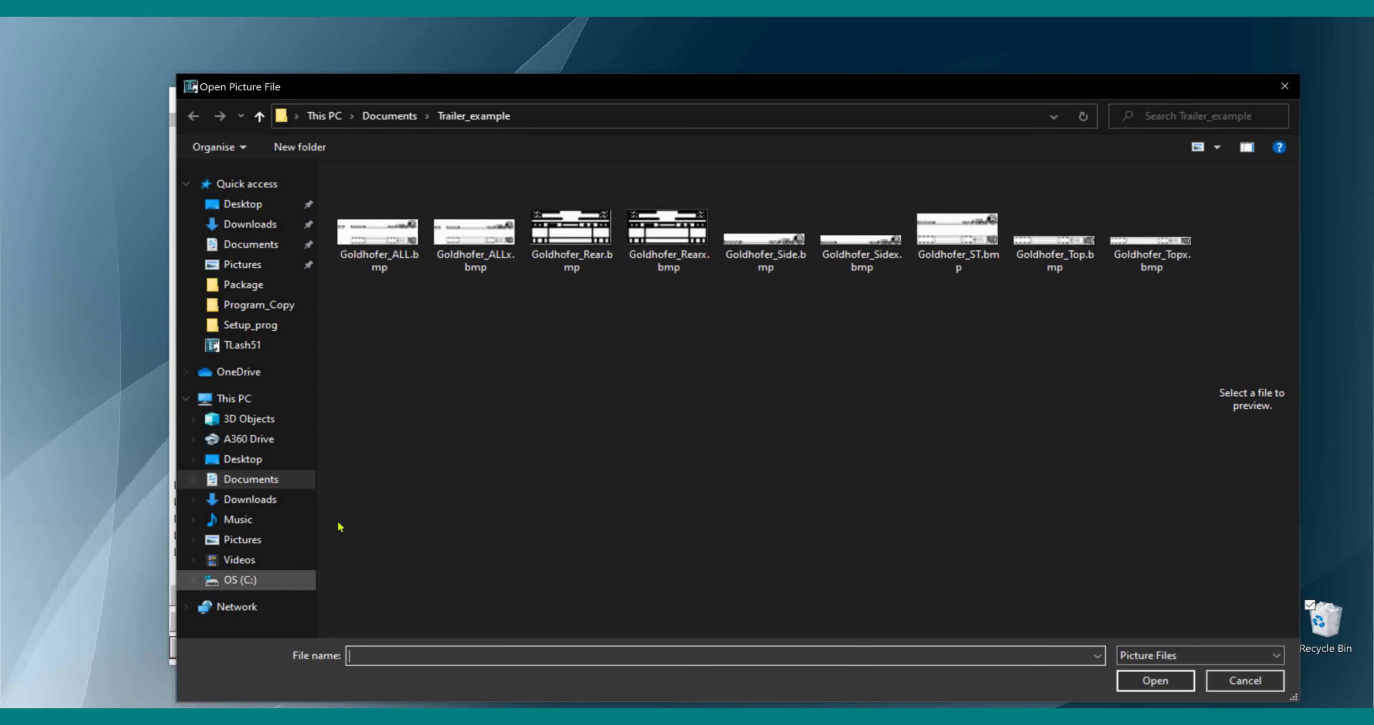
pyautogui.click(1056, 247)
pyautogui.click(1153, 682)
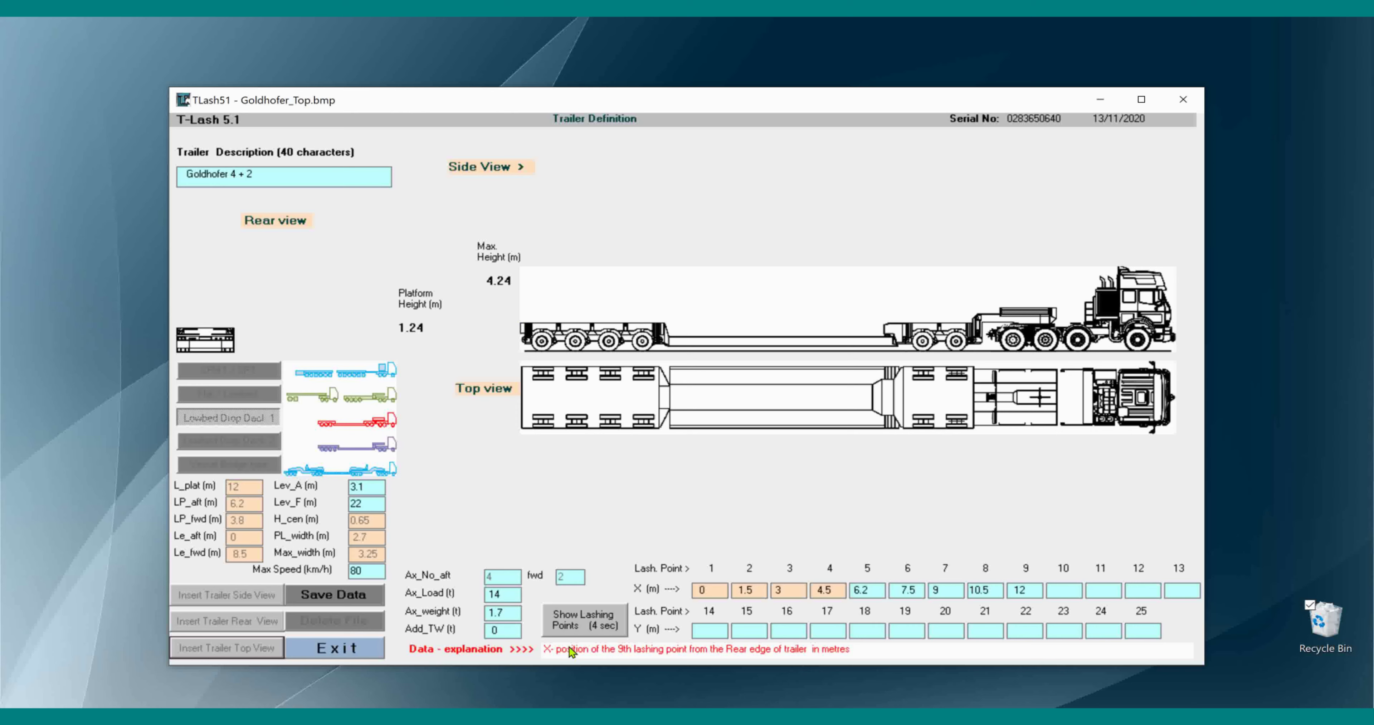
pyautogui.click(592, 627)
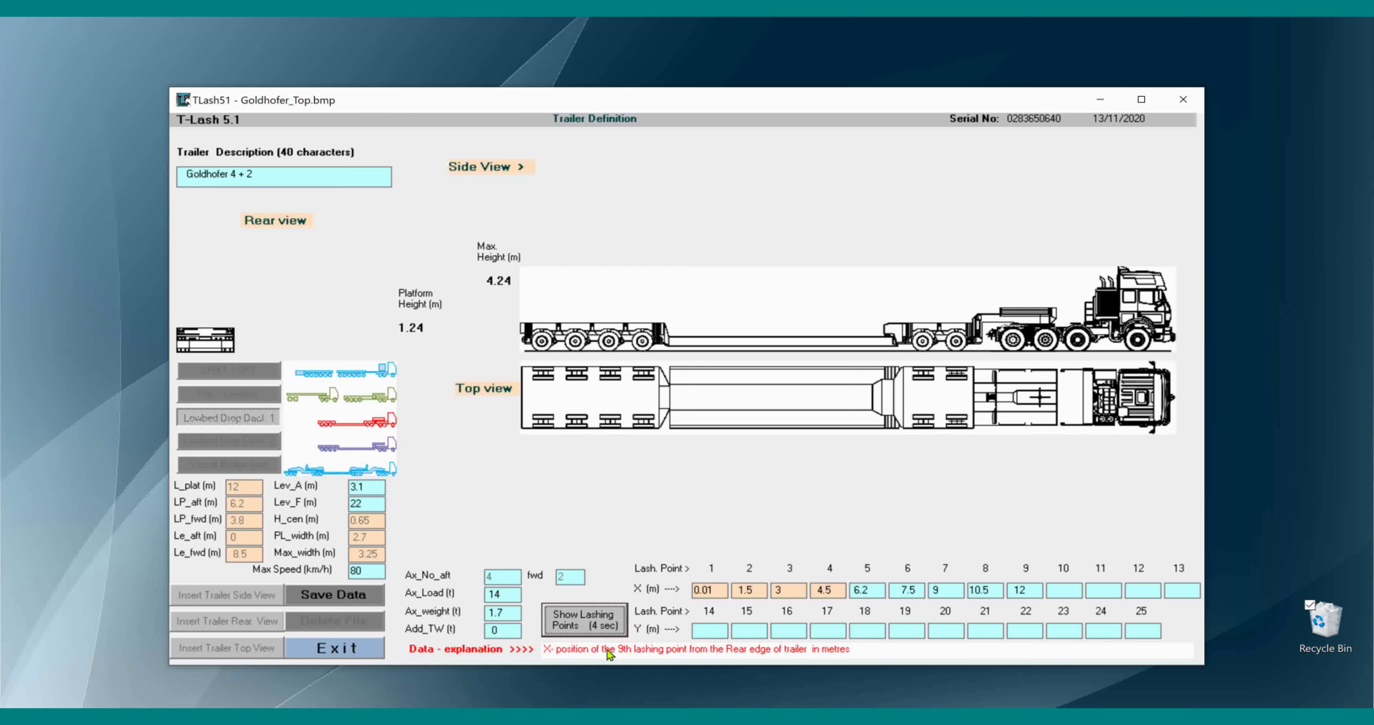
# Save the trailer data over the existing Gooldfofer_4_2xx.trl file and exit the trailer definition
pyautogui.click(327, 596)
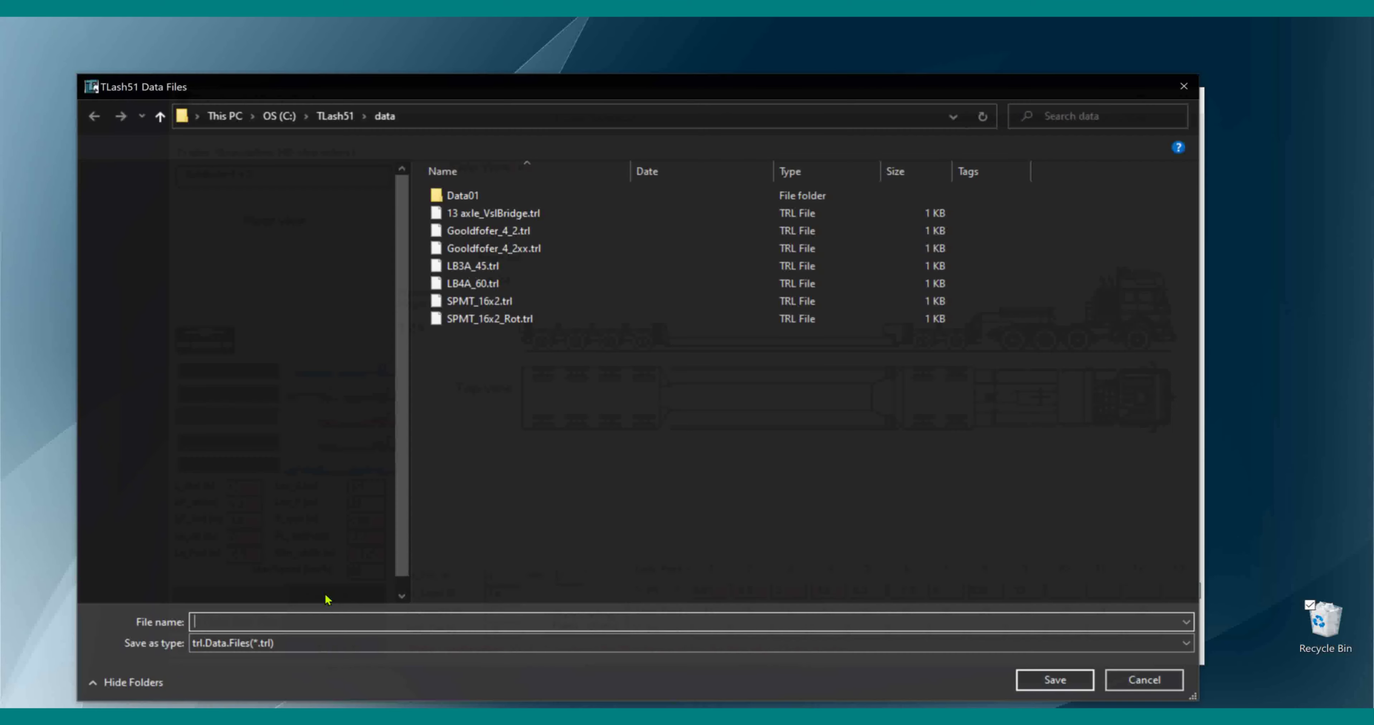
pyautogui.click(485, 247)
pyautogui.click(1057, 680)
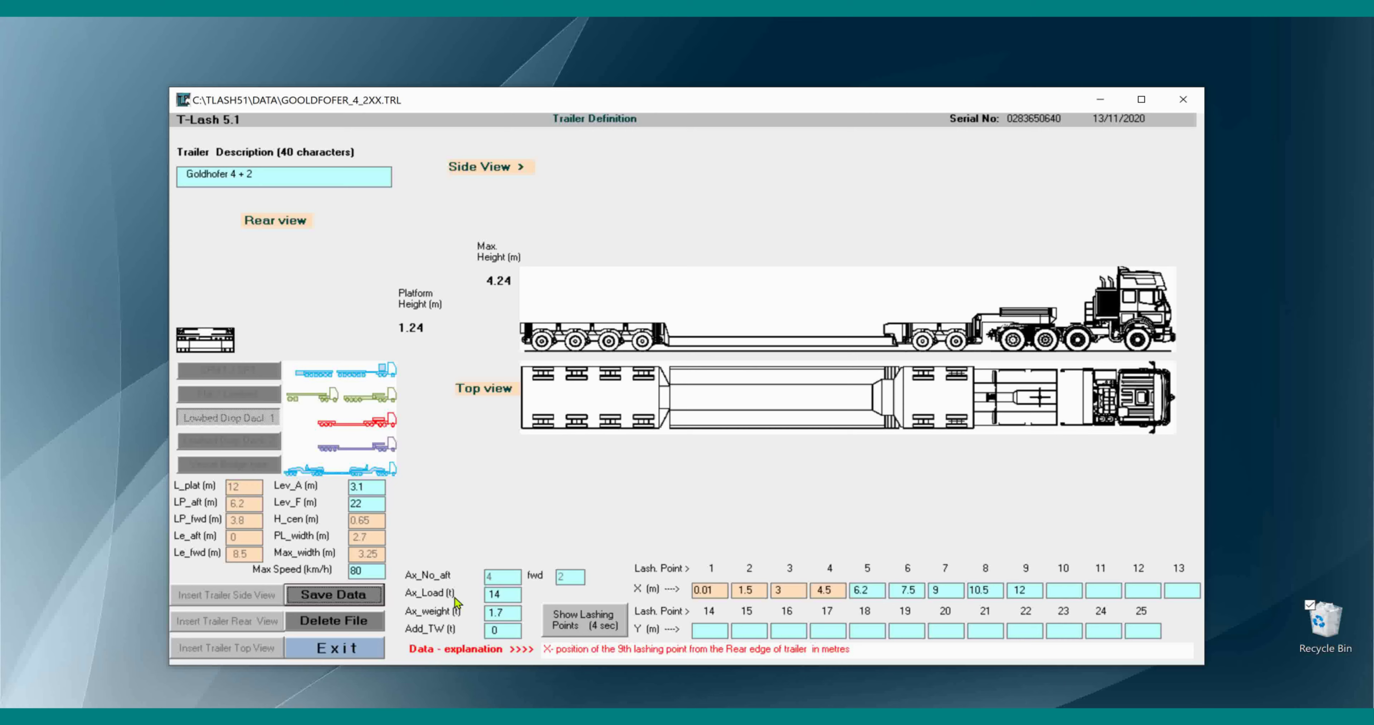
pyautogui.click(341, 649)
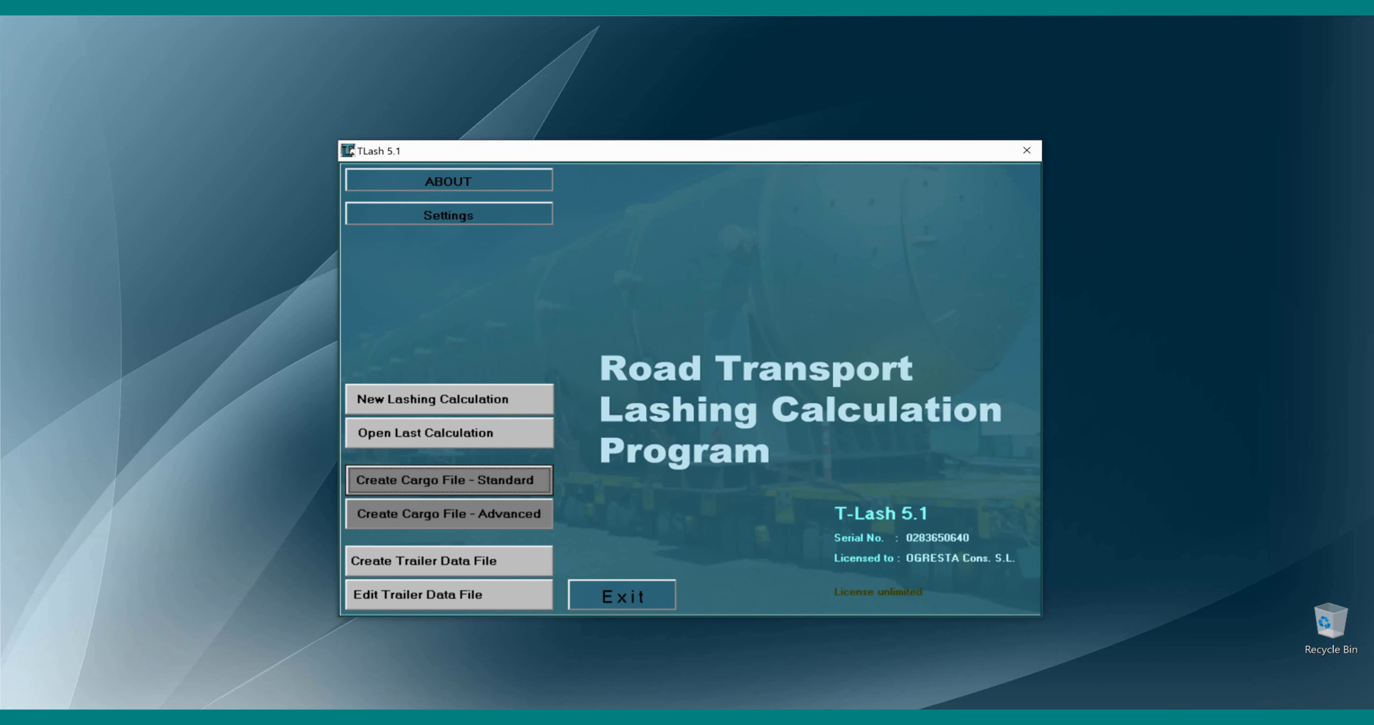